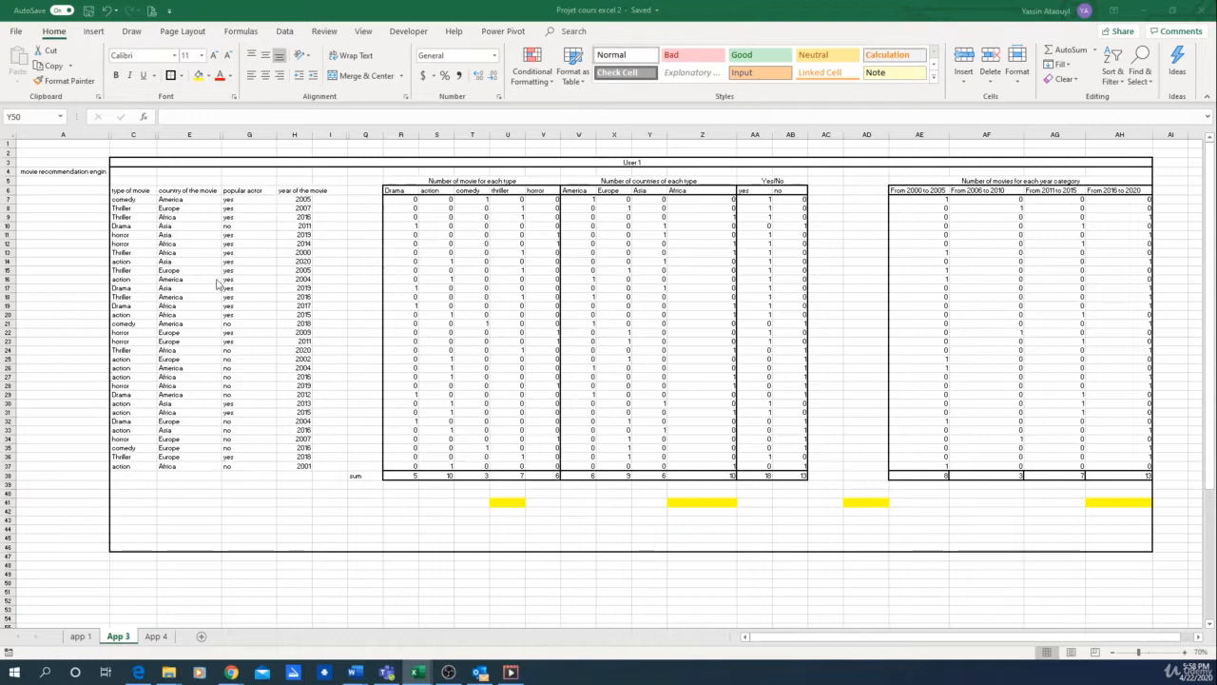
click(407, 474)
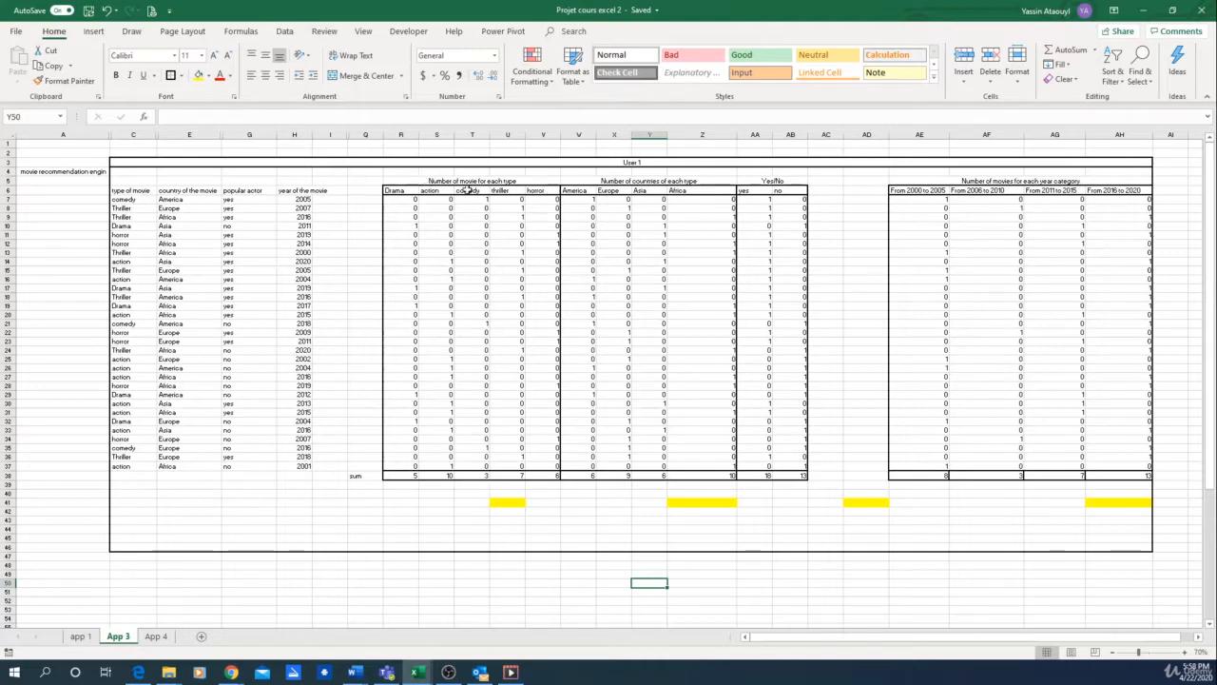
click(428, 192)
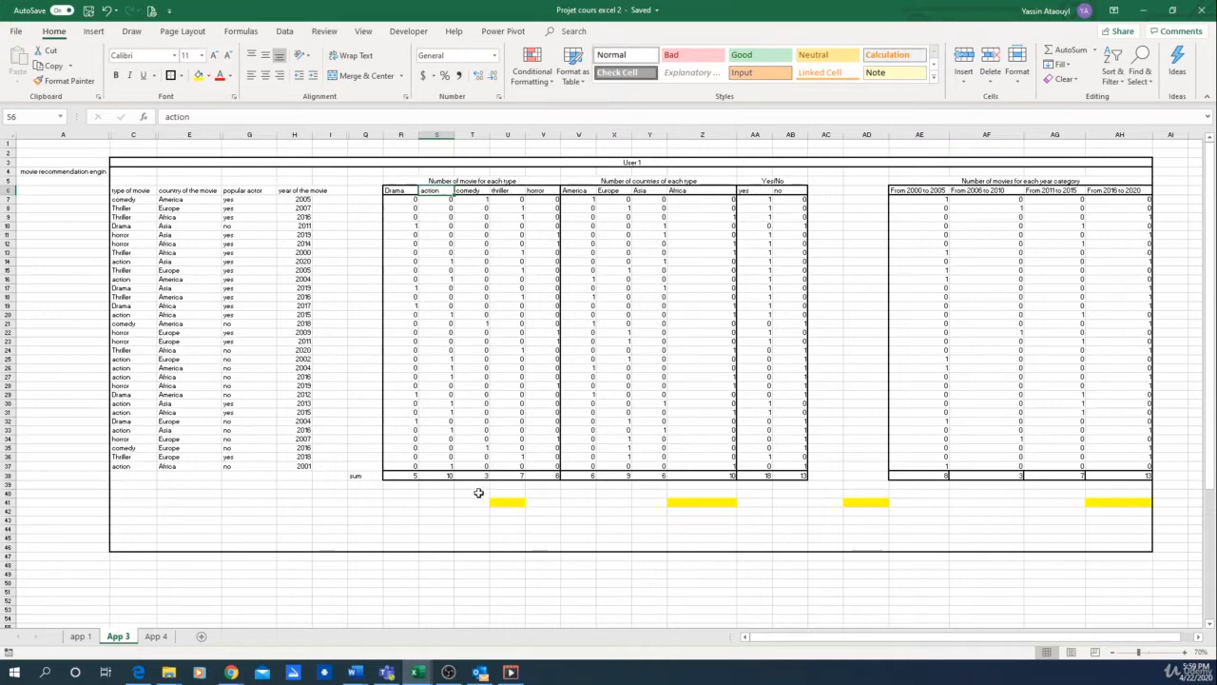
click(443, 527)
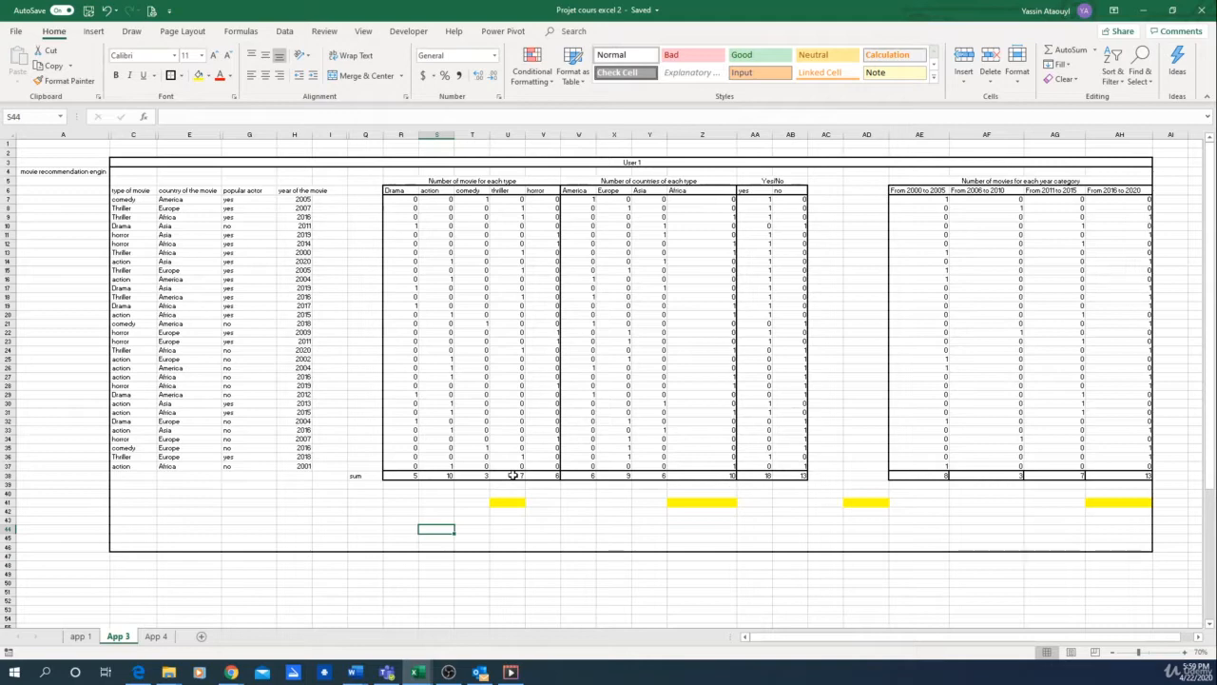
click(437, 477)
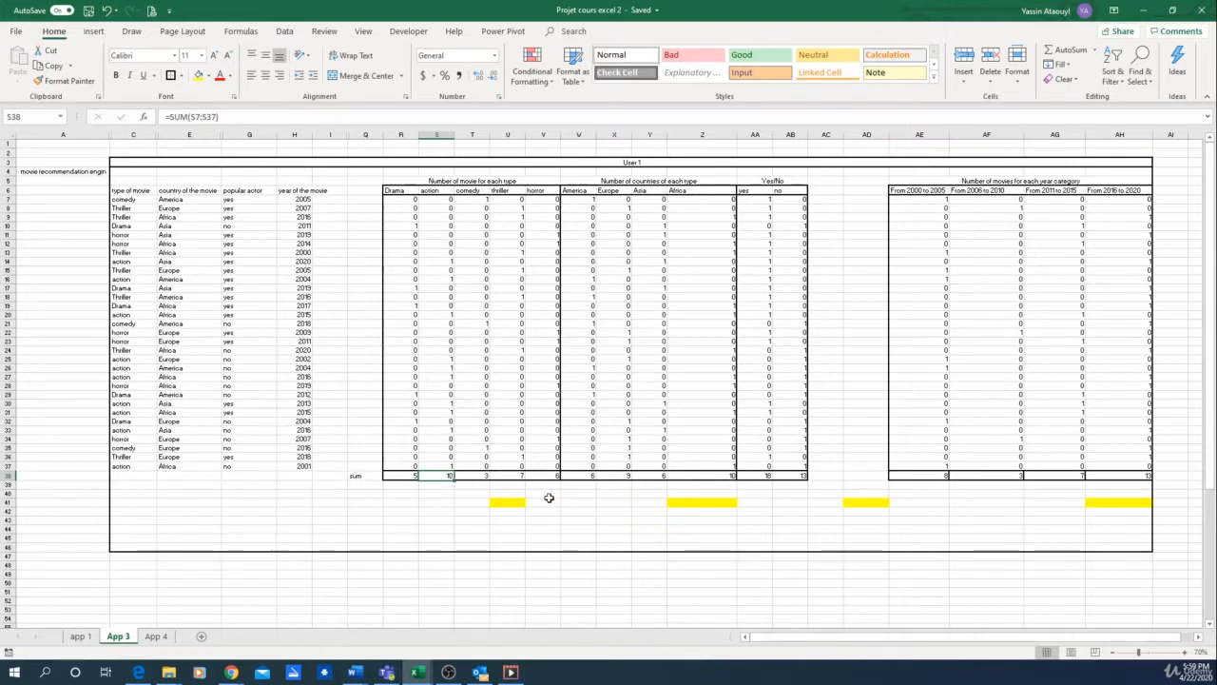
click(451, 512)
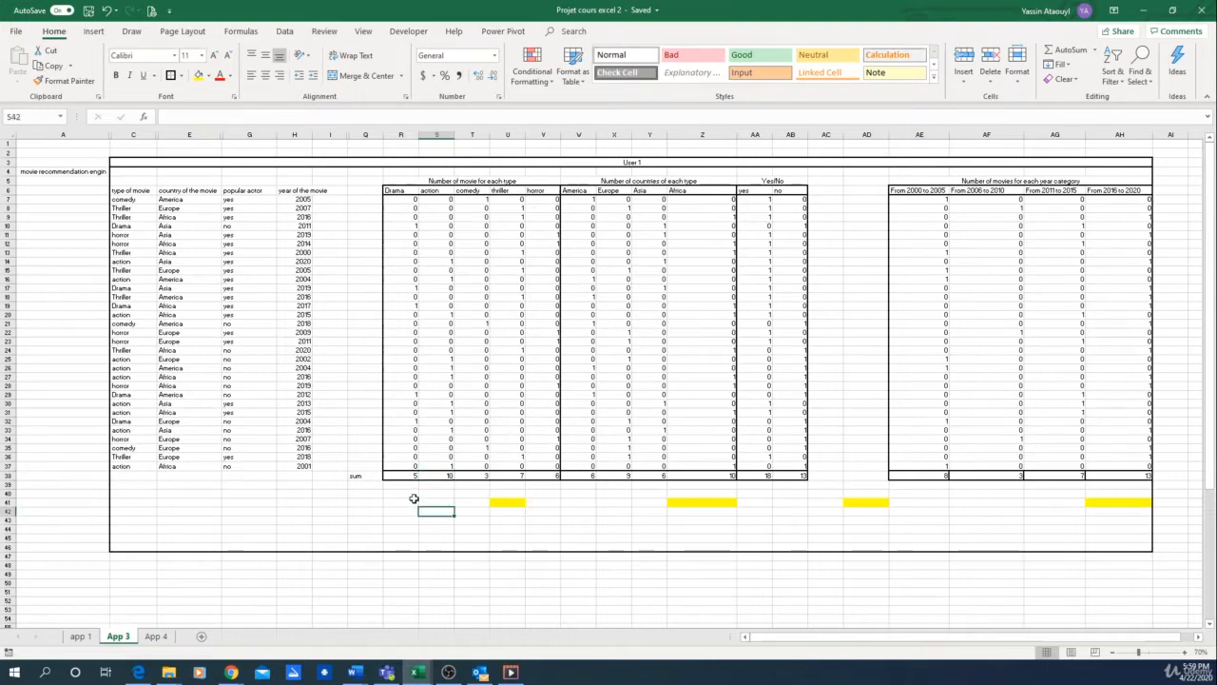
Step: Below the sum row, link R40 to the Drama total with =R38 and S40 to the Drama header with =R6
click(409, 495)
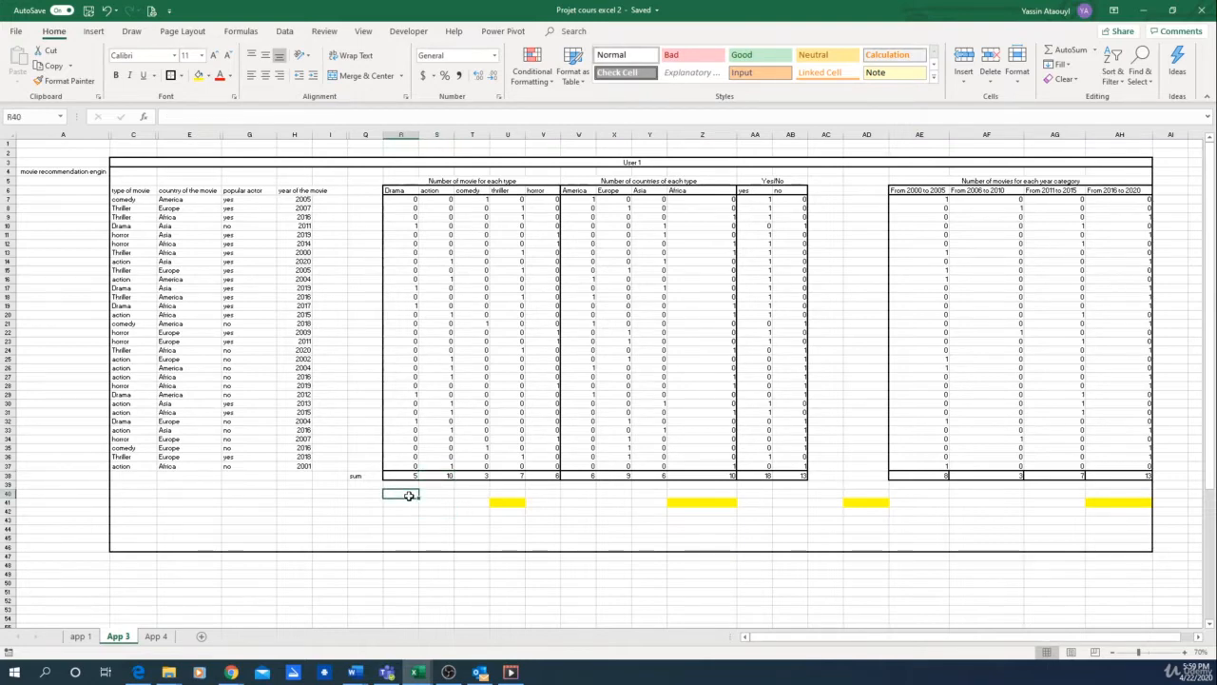
text(=)
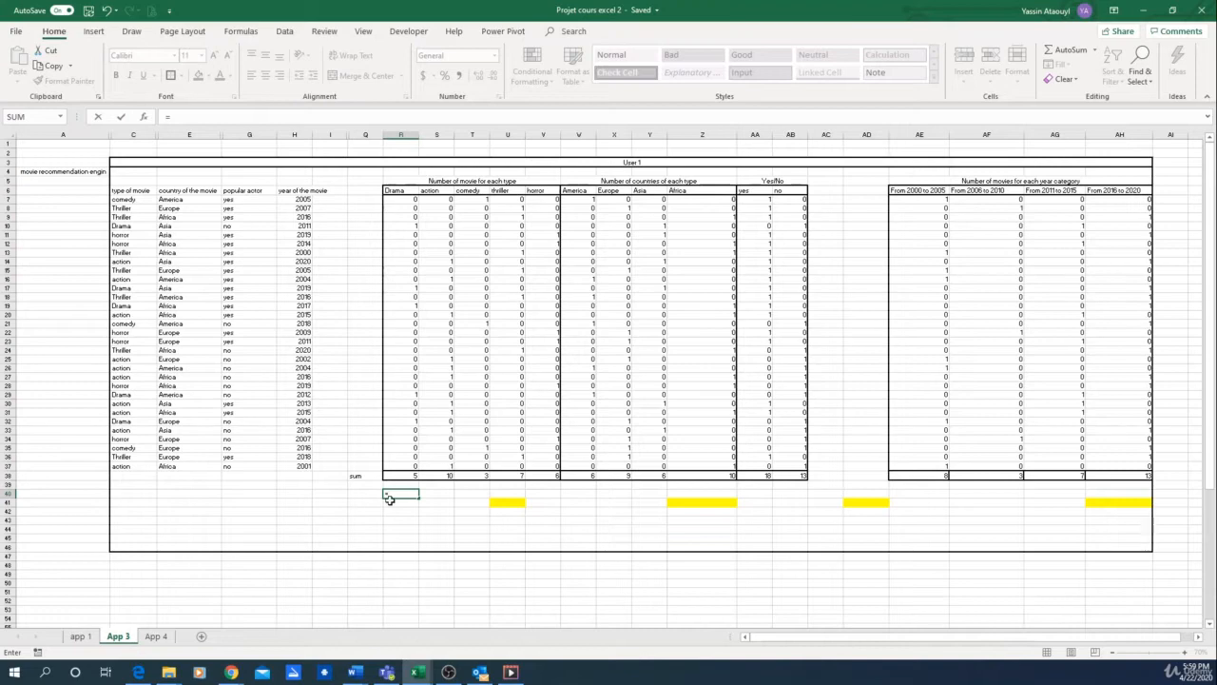
click(409, 473)
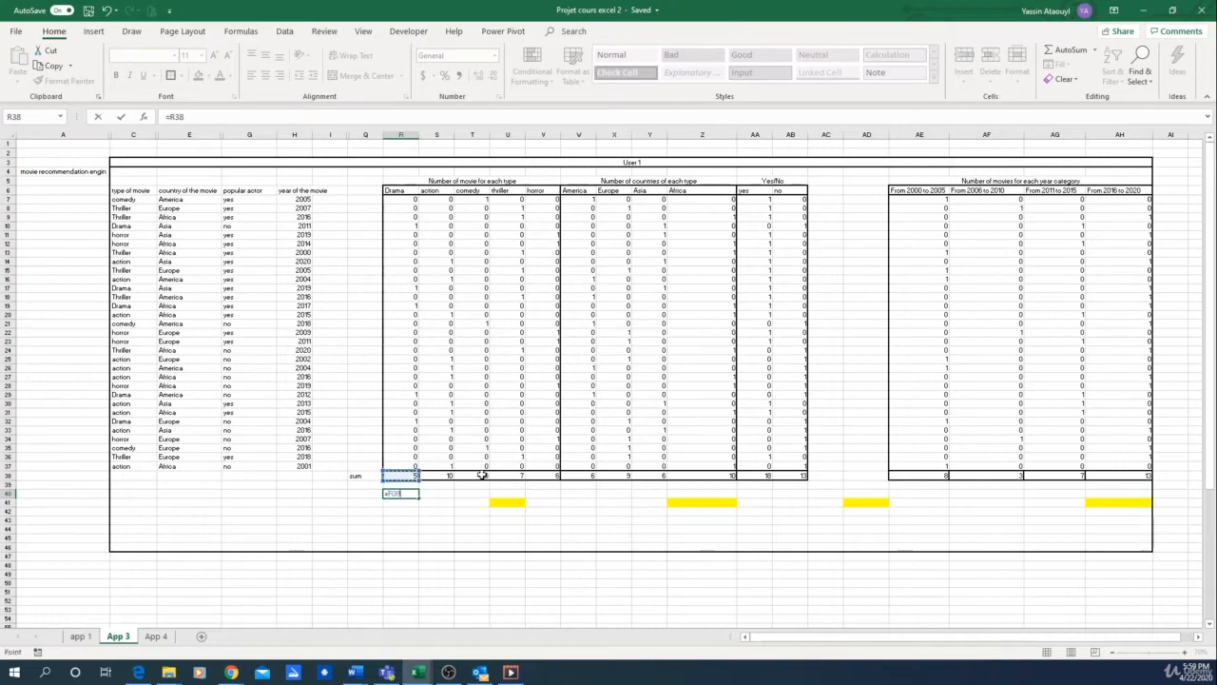
key(Return)
click(445, 493)
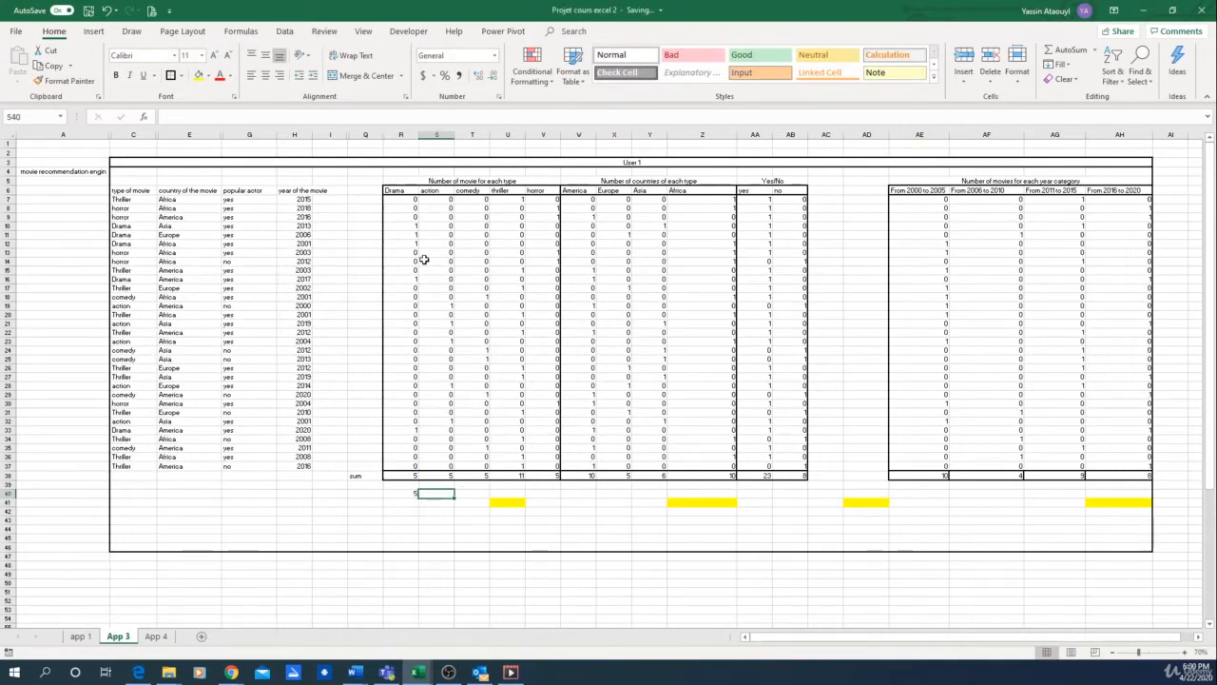
text(=)
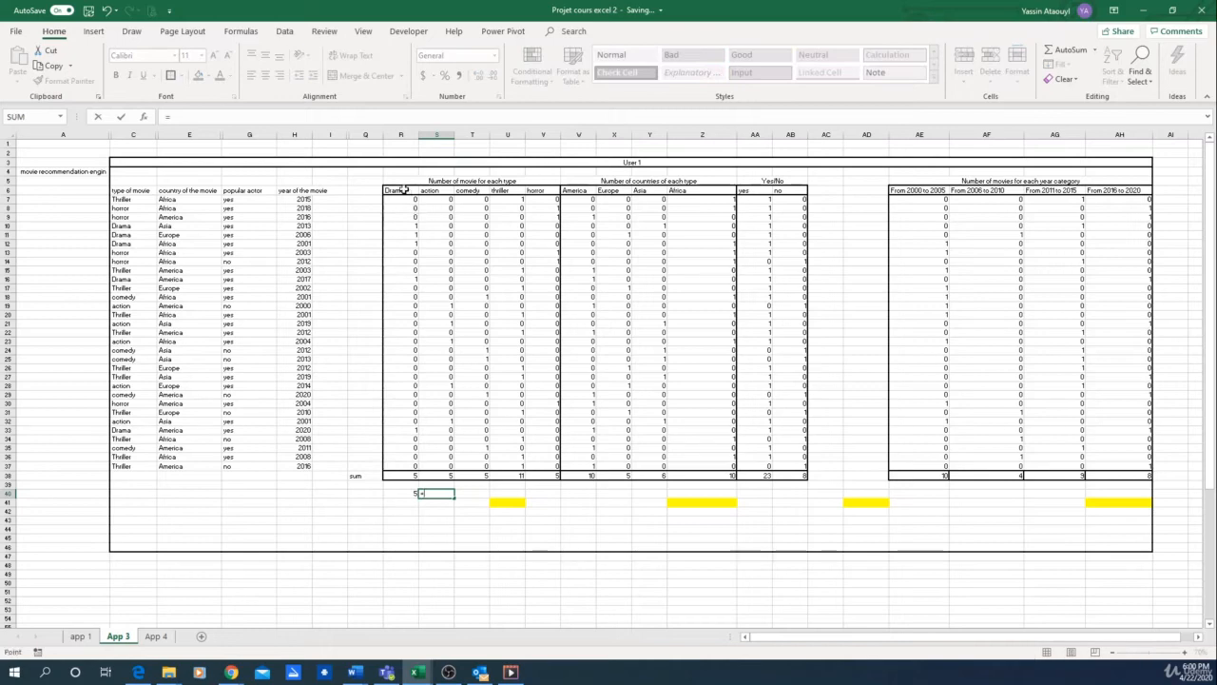
click(404, 190)
key(Return)
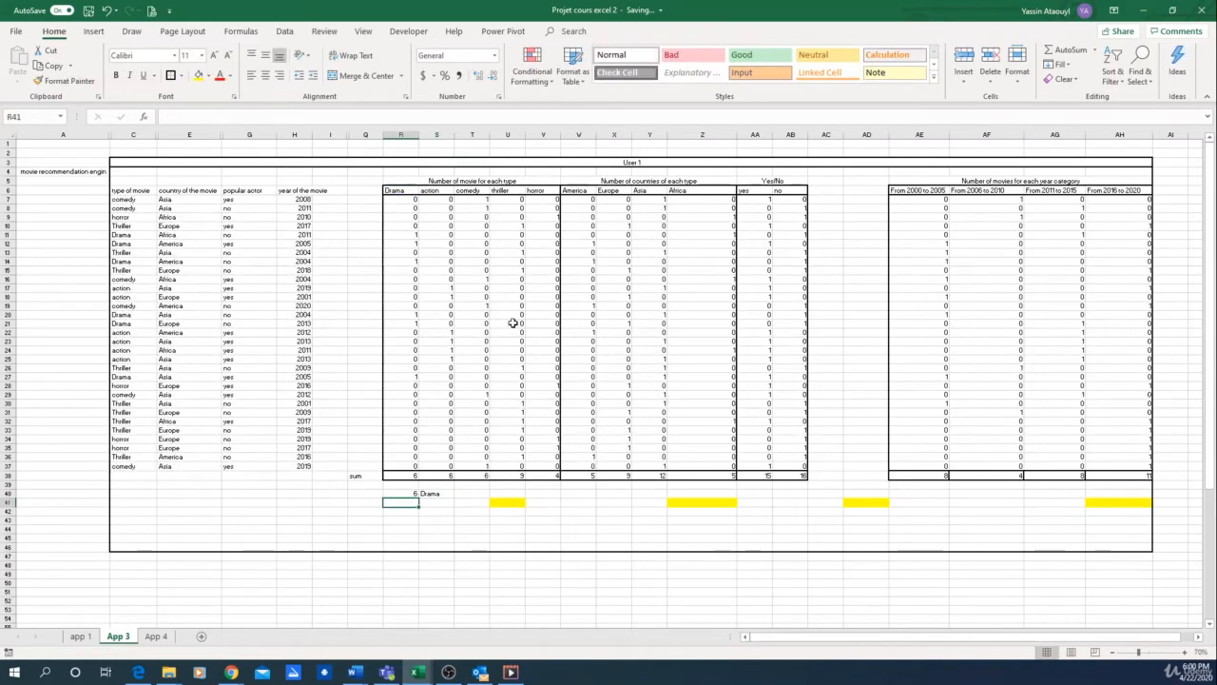
Step: Add the action row to the helper table: R41 referencing the total in S38 and S41 referencing the header in S6
text(=)
click(445, 474)
key(Return)
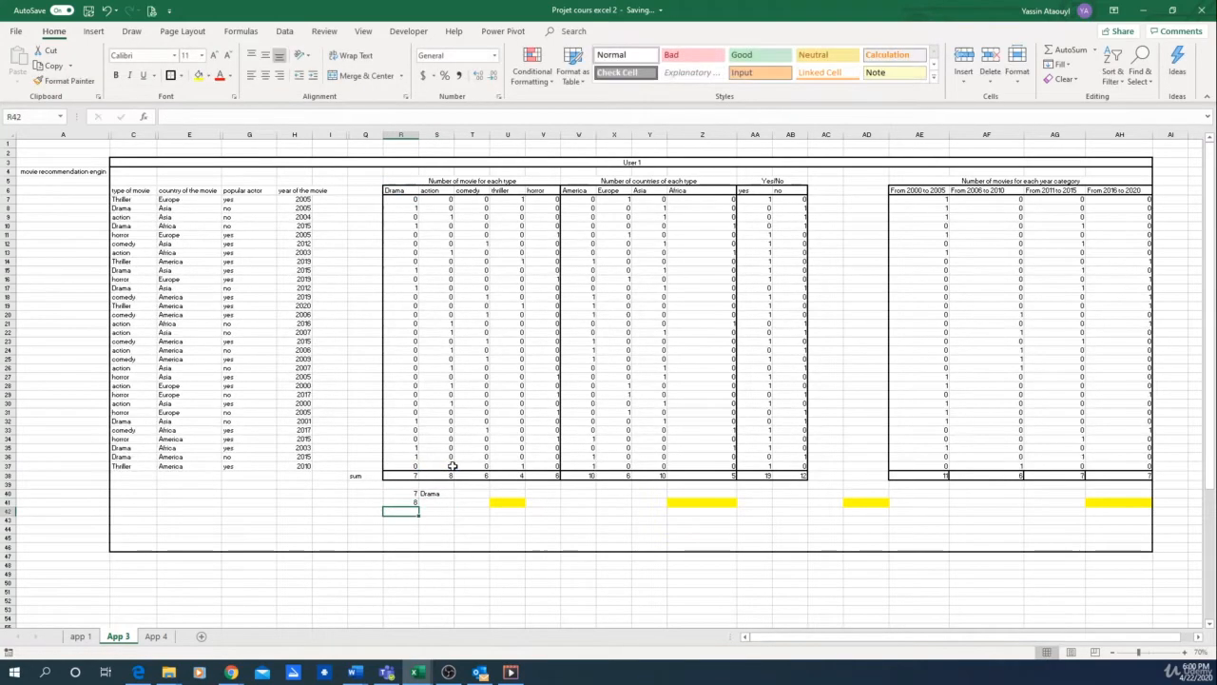
key(Up)
key(Right)
text(=)
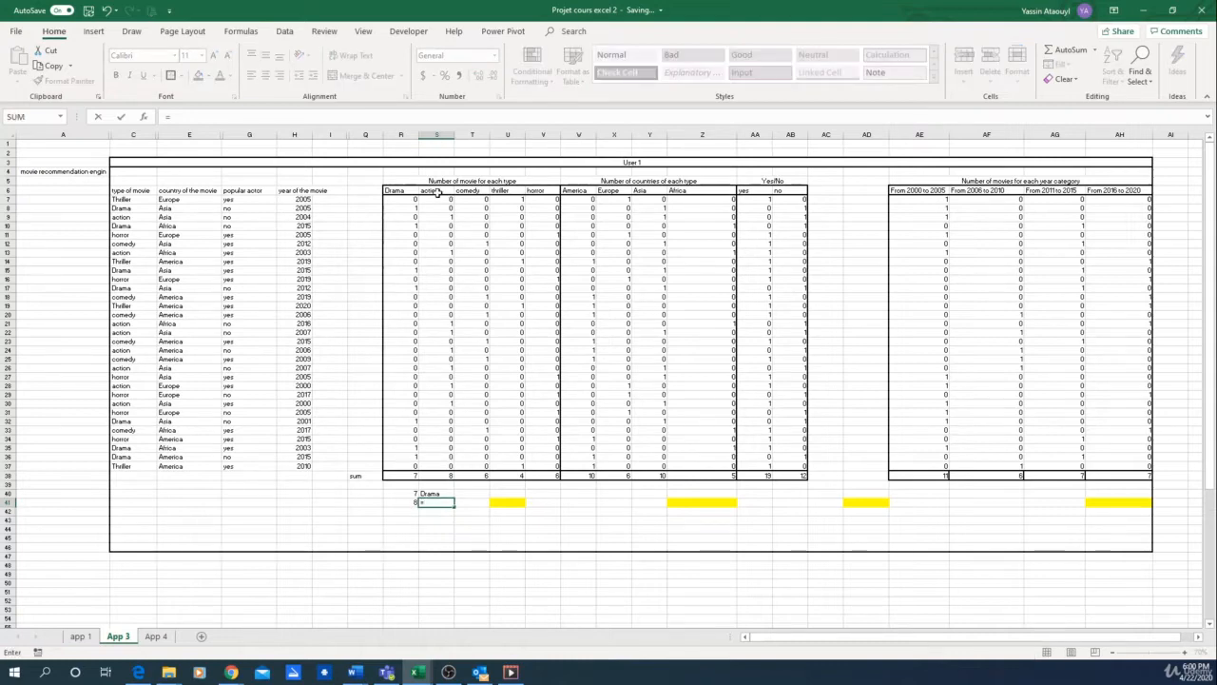
click(435, 191)
key(Return)
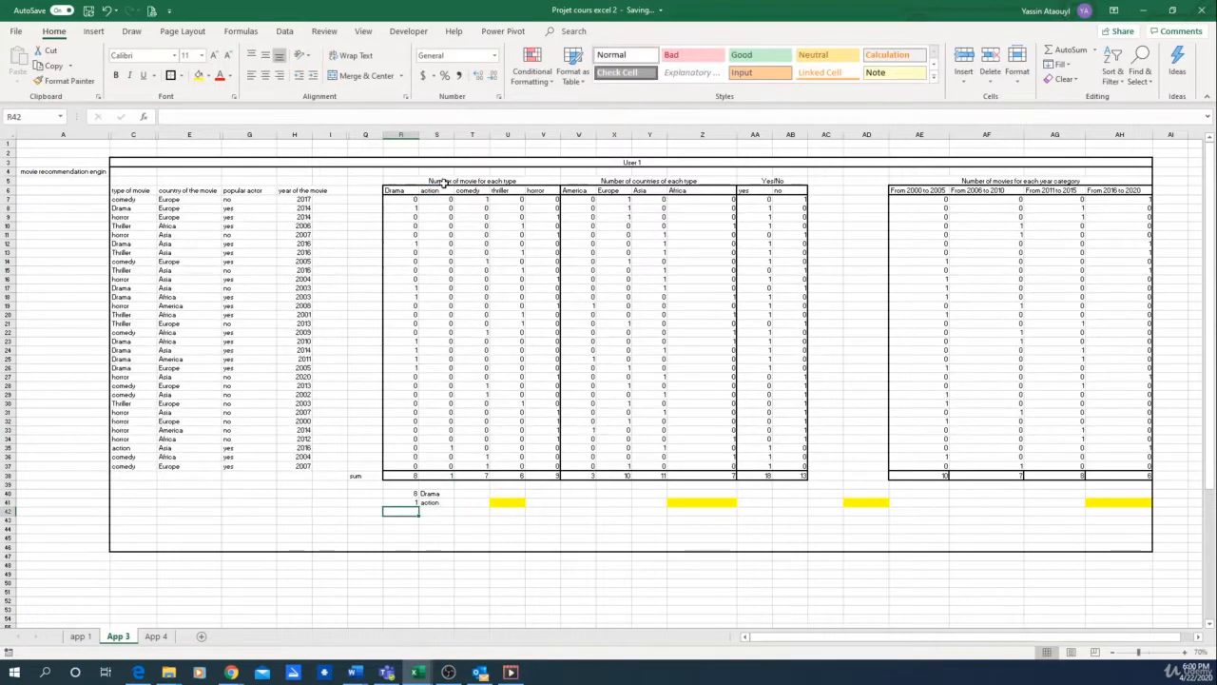
Step: Add the comedy row to the helper table: R42 referencing the total in T38 and S42 referencing the header in T6
text(=)
click(468, 476)
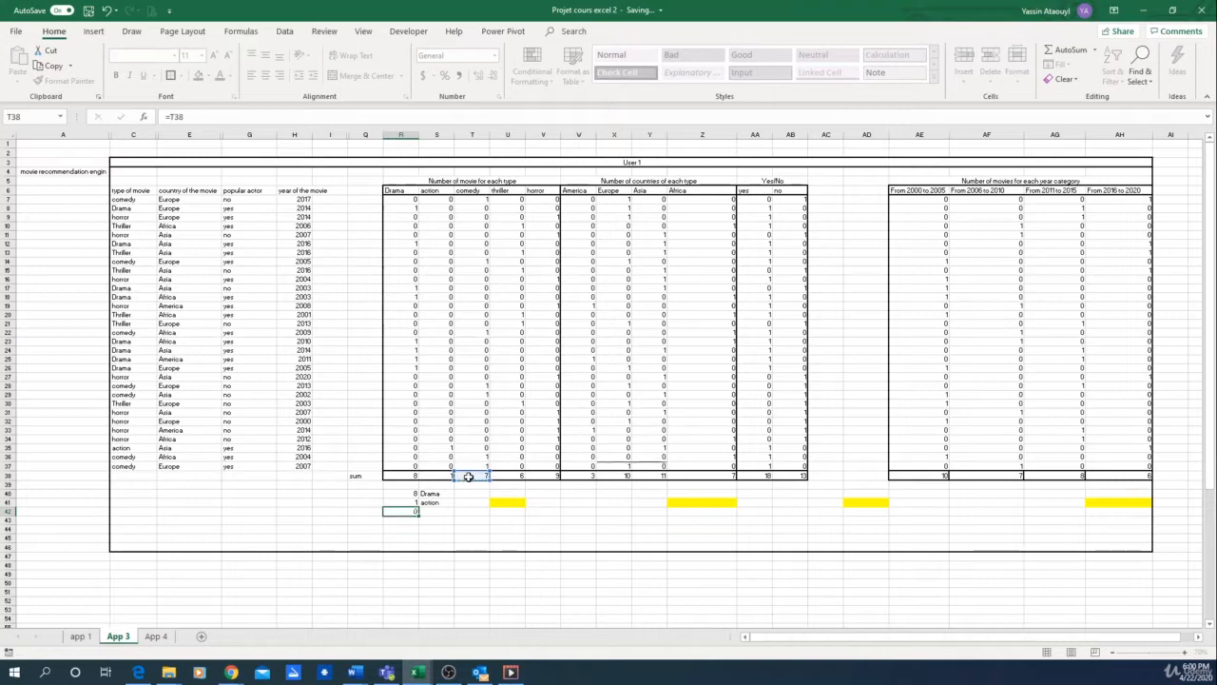
key(Tab)
text(=)
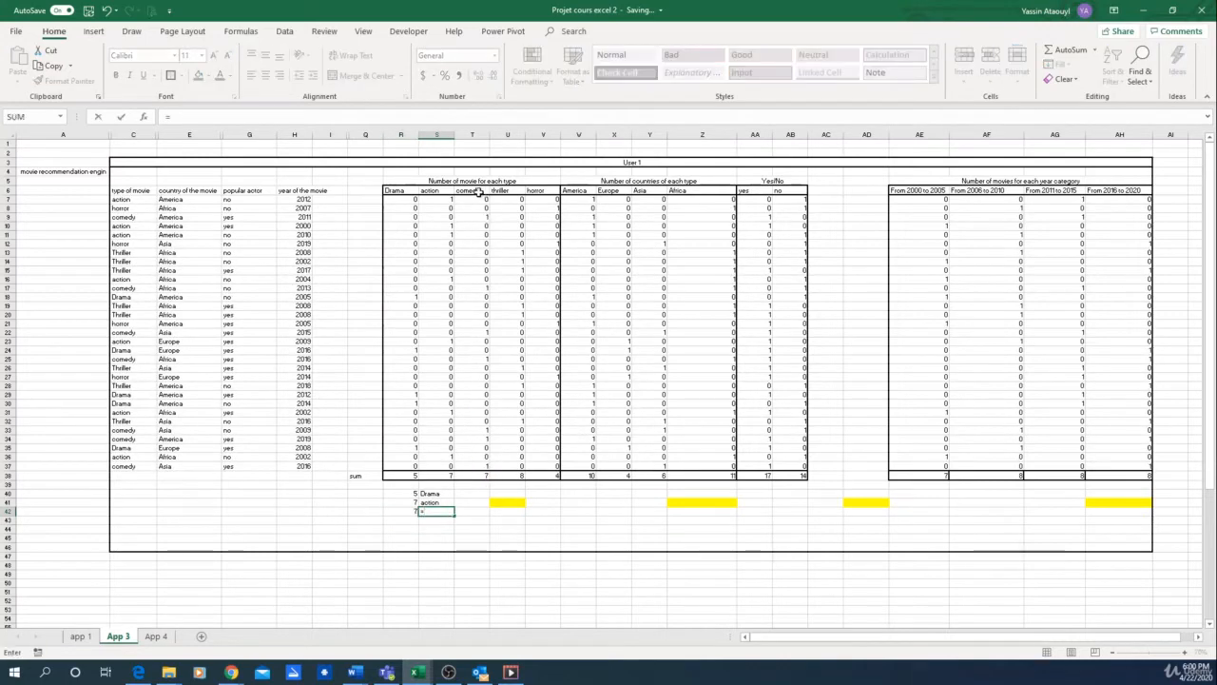
click(478, 192)
key(Return)
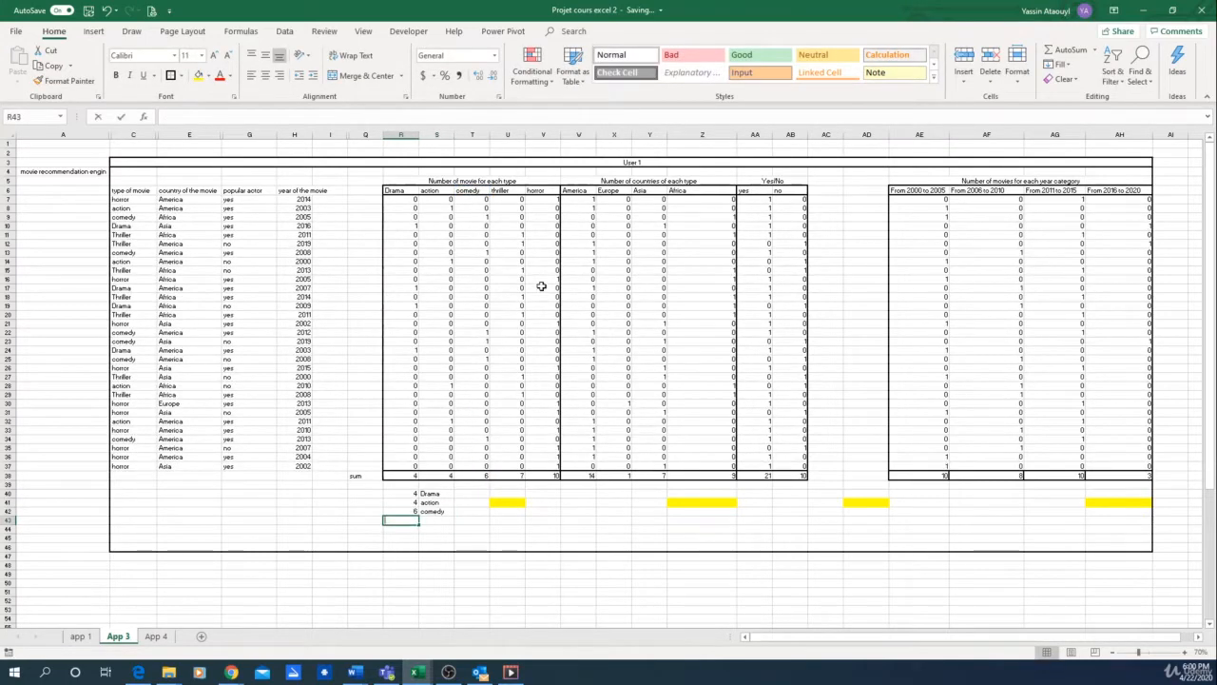
Step: Add the thriller row to the helper table: R43 referencing the total in U38 and S43 referencing the header in U6
text(=)
click(509, 475)
key(Return)
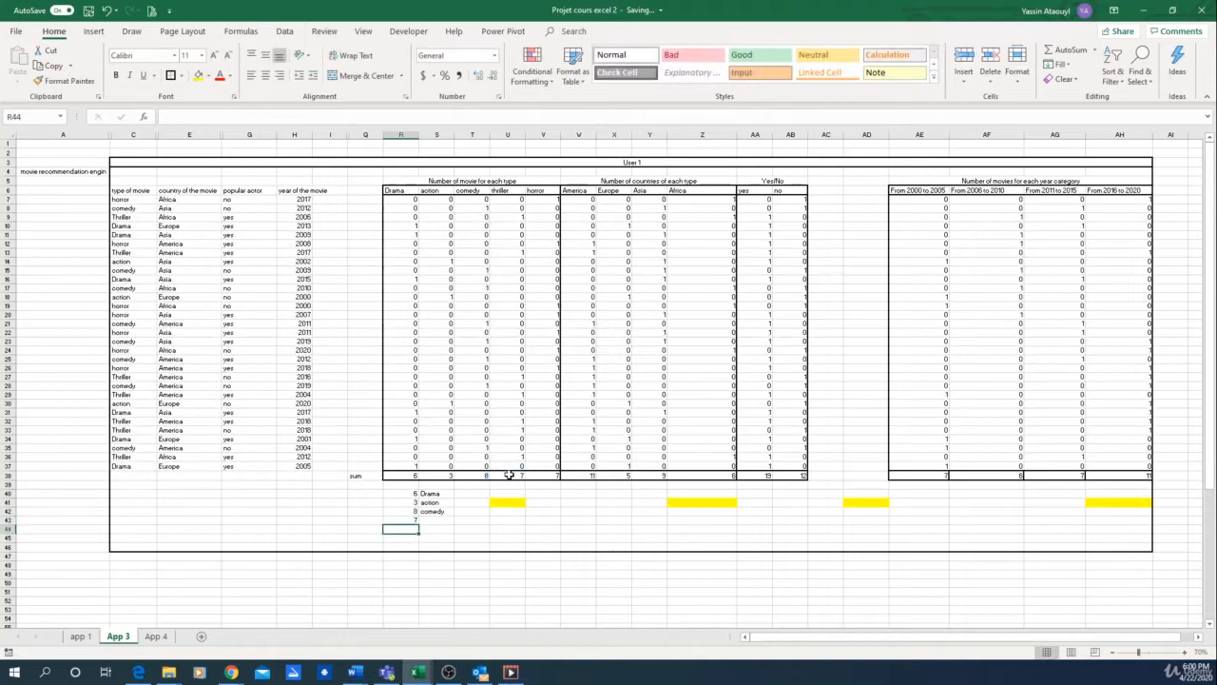
key(Up)
key(Tab)
text(=)
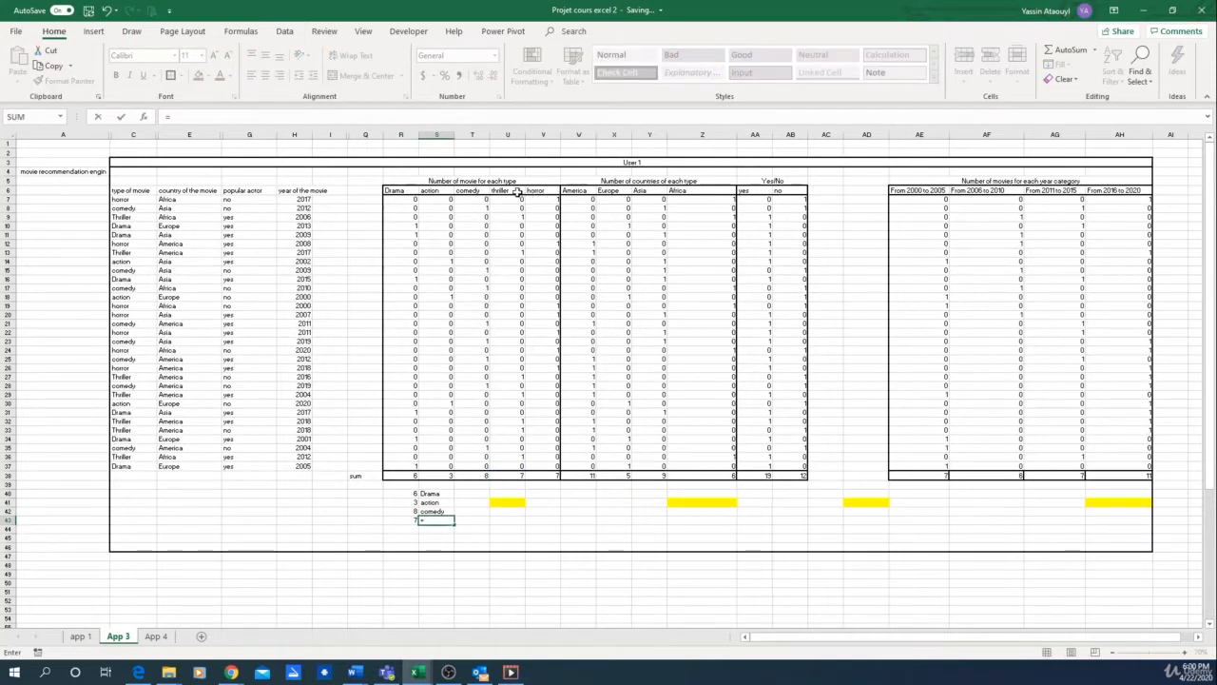
click(516, 192)
key(Return)
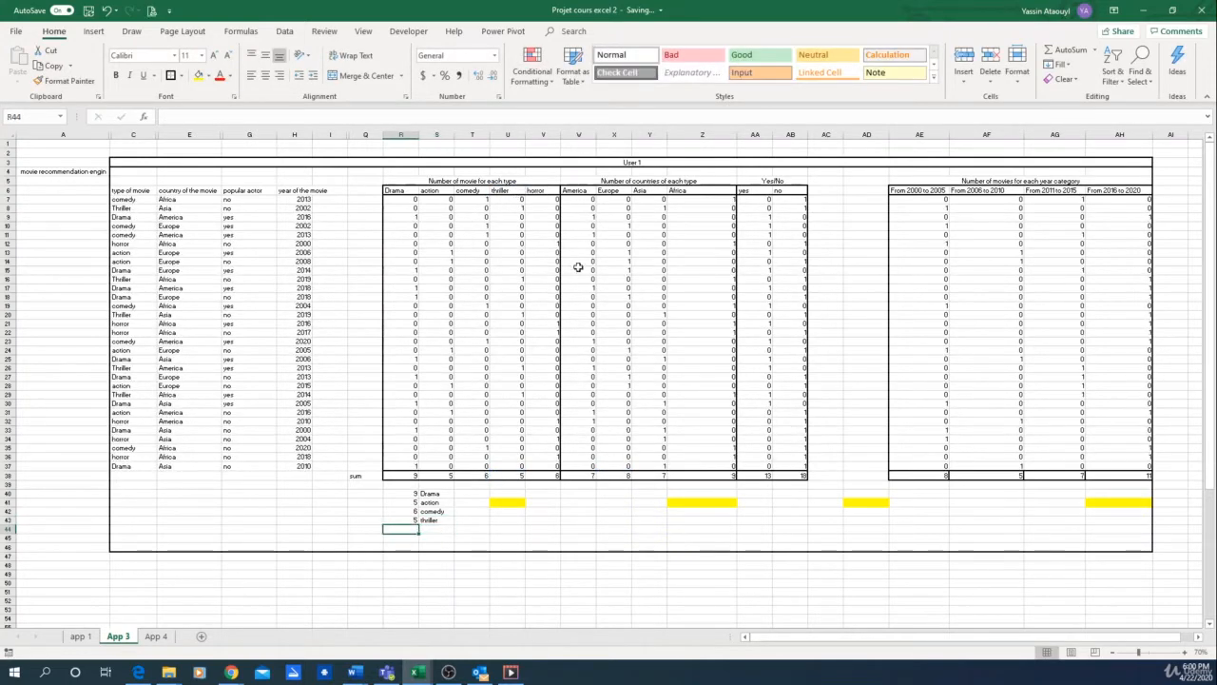
Step: Complete the helper table with the horror row: R44 as =V38 and S44 as =V6
text(=)
click(540, 475)
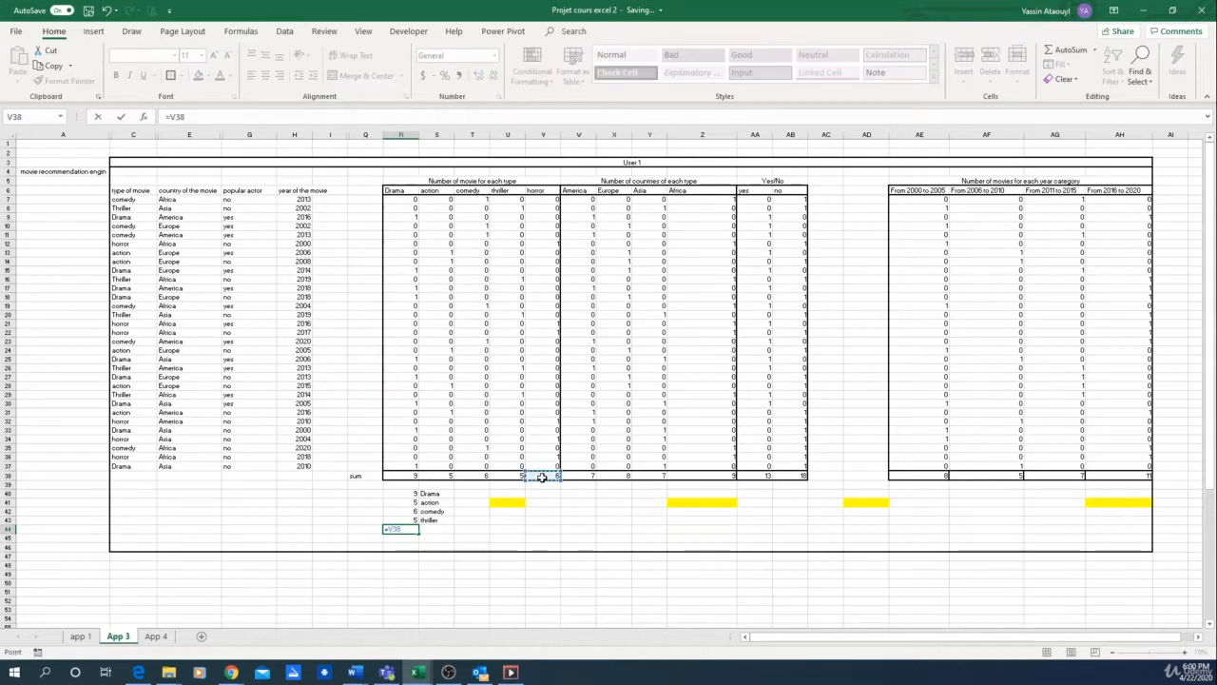
key(Return)
key(Up)
key(Tab)
text(=)
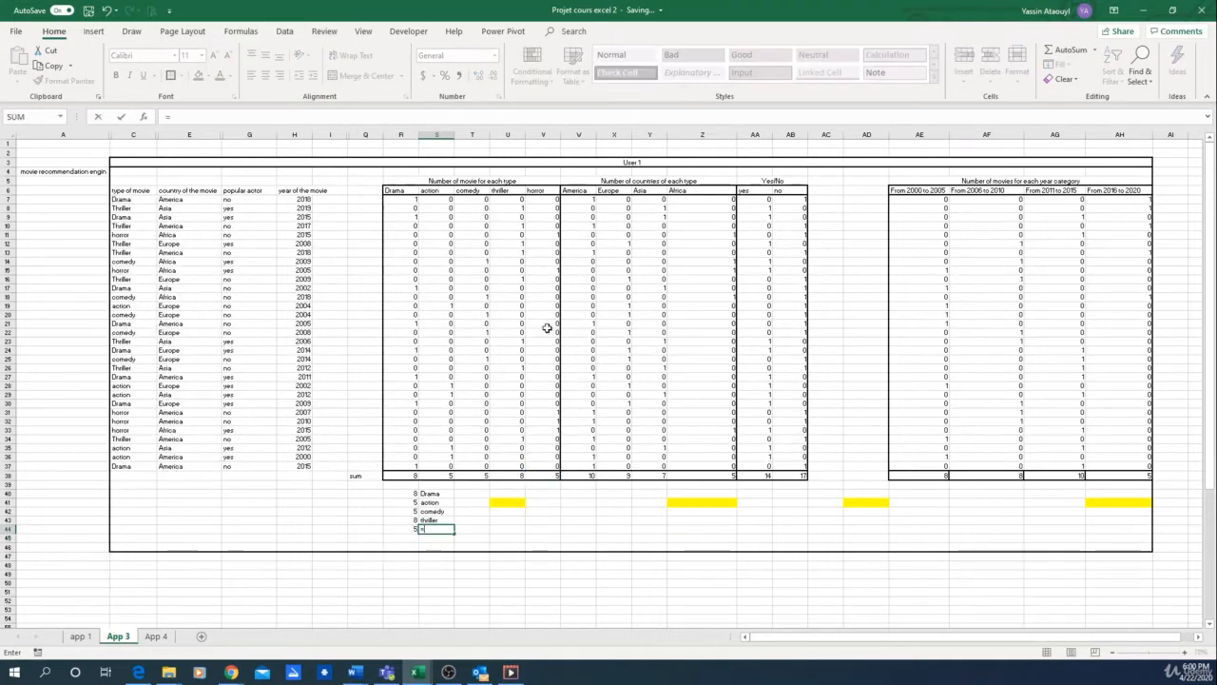
click(549, 189)
key(Return)
key(Up)
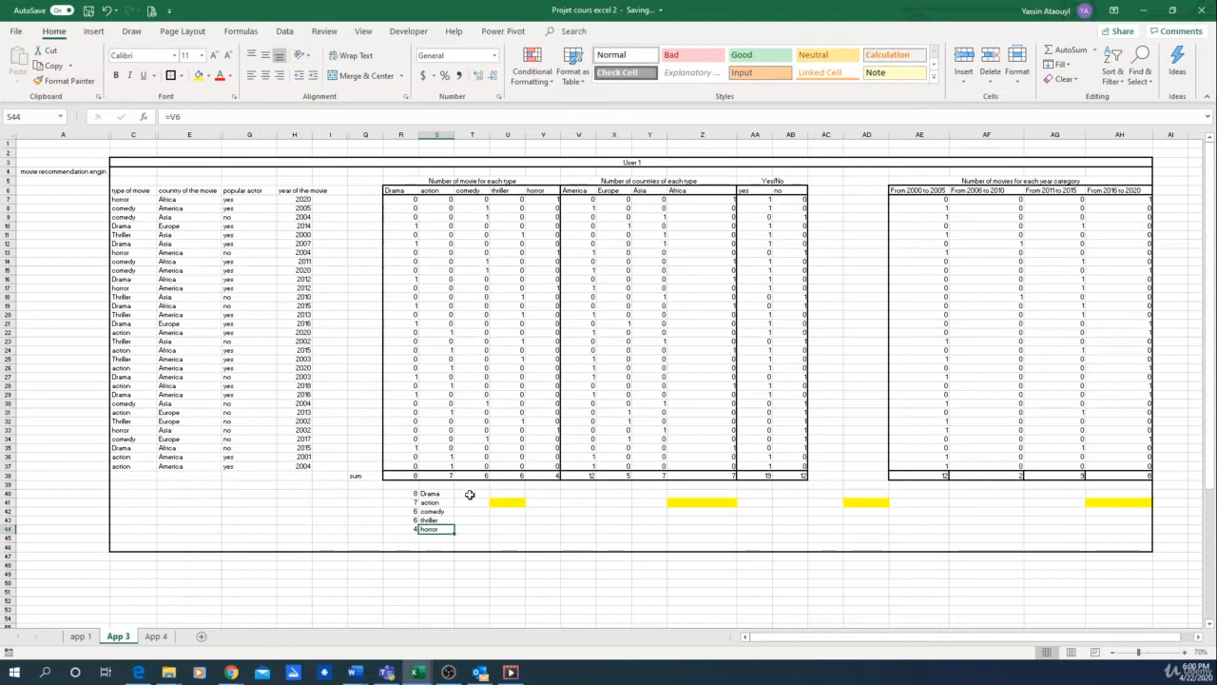
Step: In T40, calculate the highest movie type count with the MAX function over R40:R44
click(470, 495)
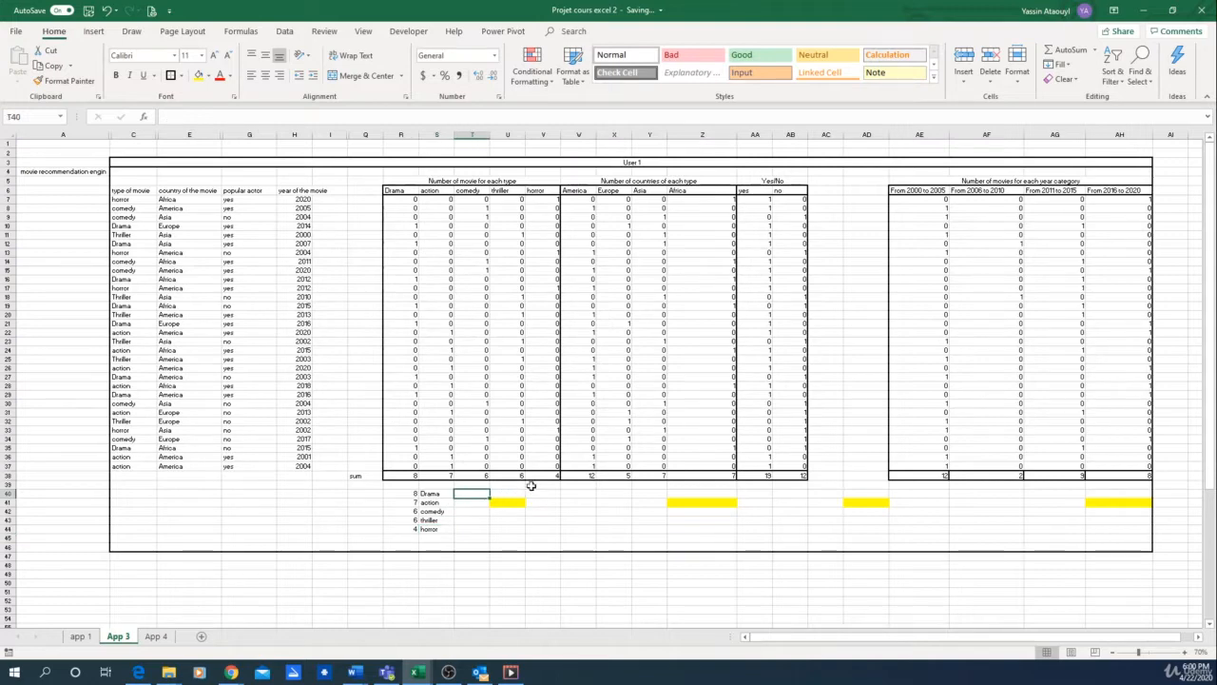
text(=ma)
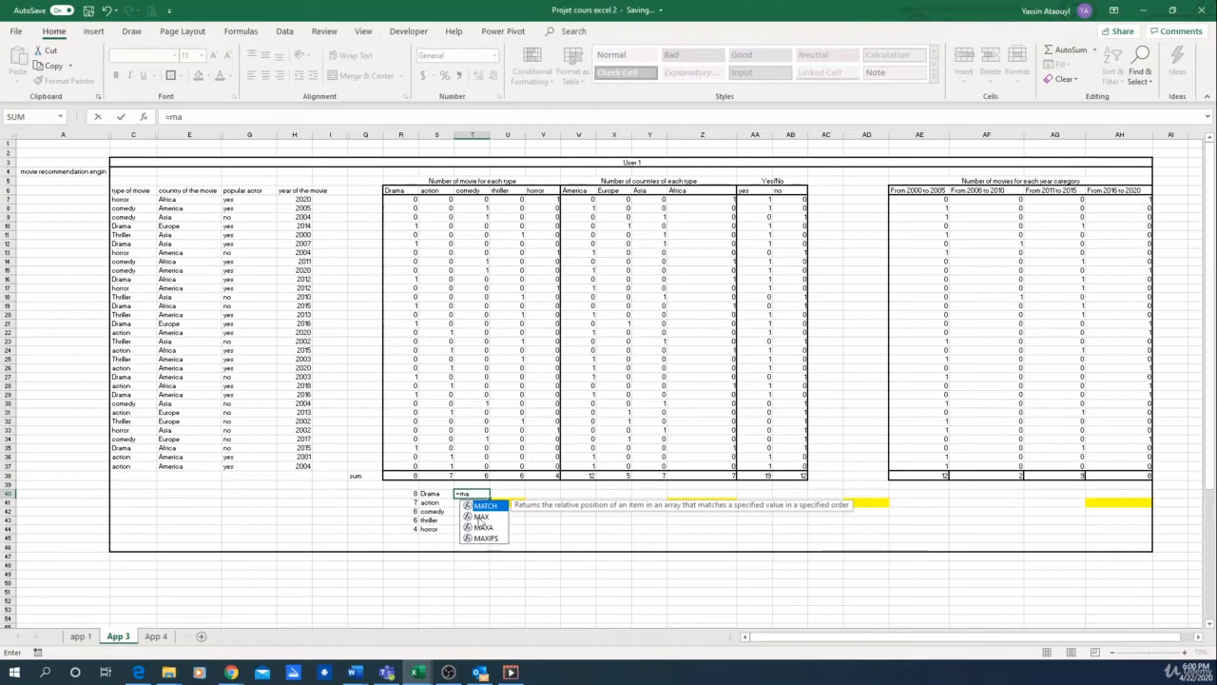
double_click(481, 517)
drag(404, 494, 406, 531)
key(Return)
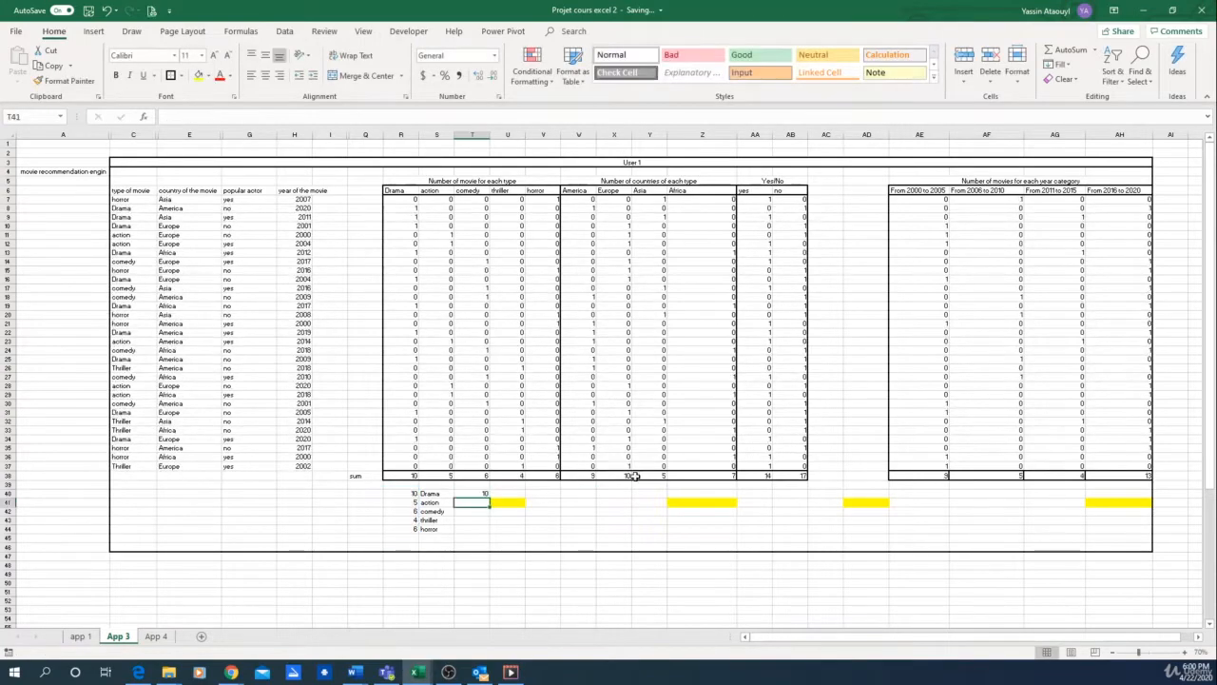
Step: In the yellow cell U41, enter =VLOOKUP(T40,R40:S44,2) to return the type name matching the maximum count
click(506, 502)
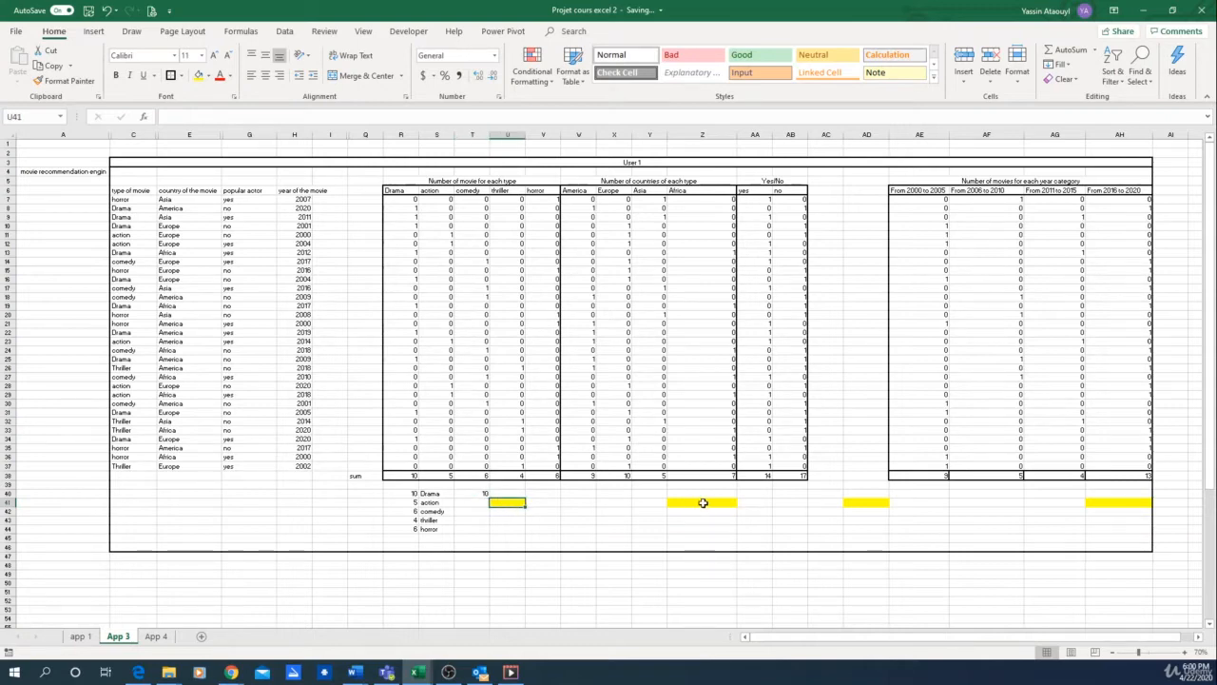
text(=)
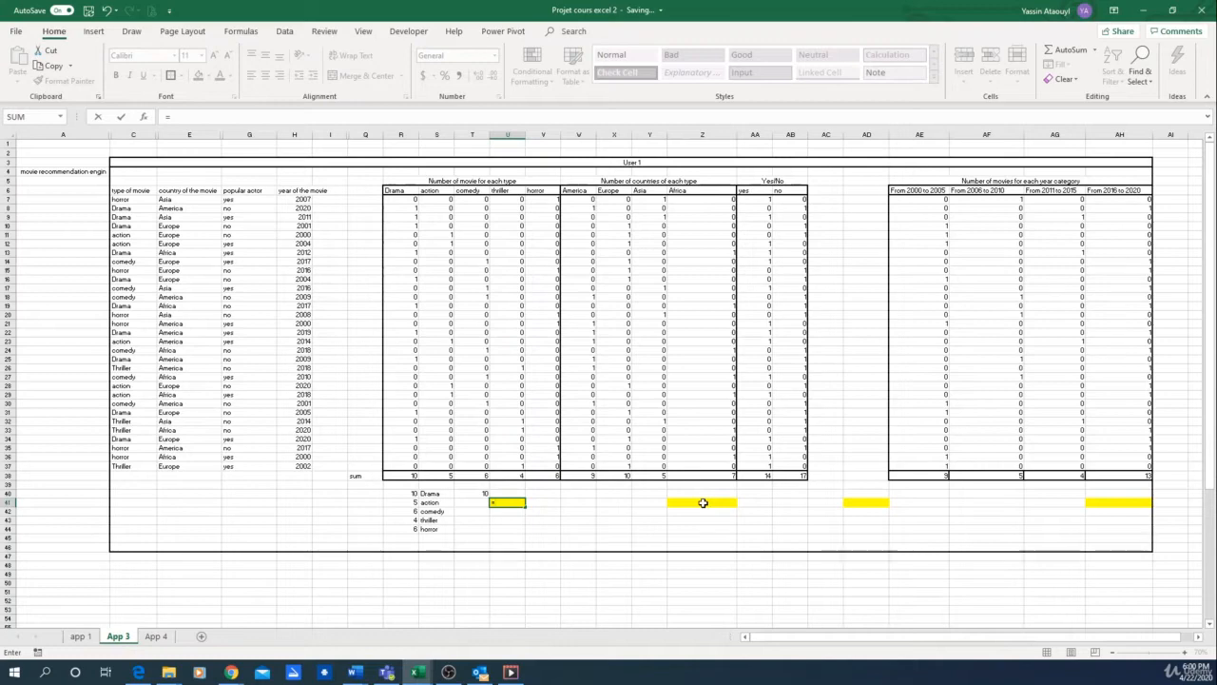
text(vl)
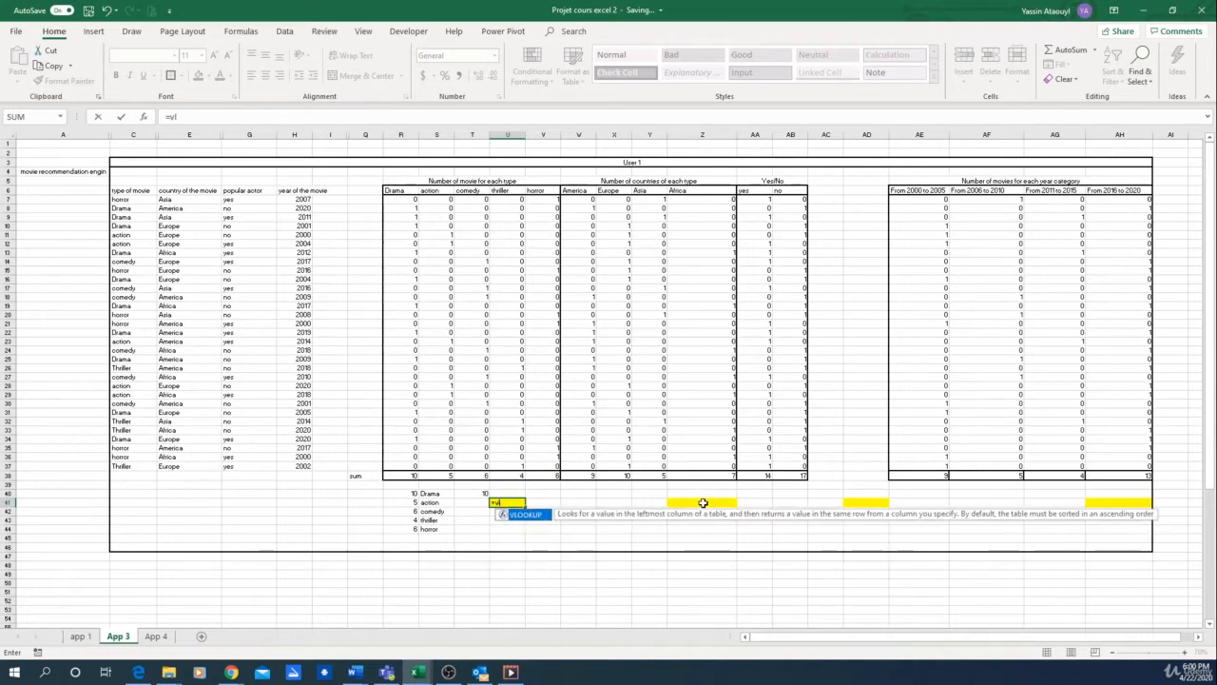
double_click(522, 515)
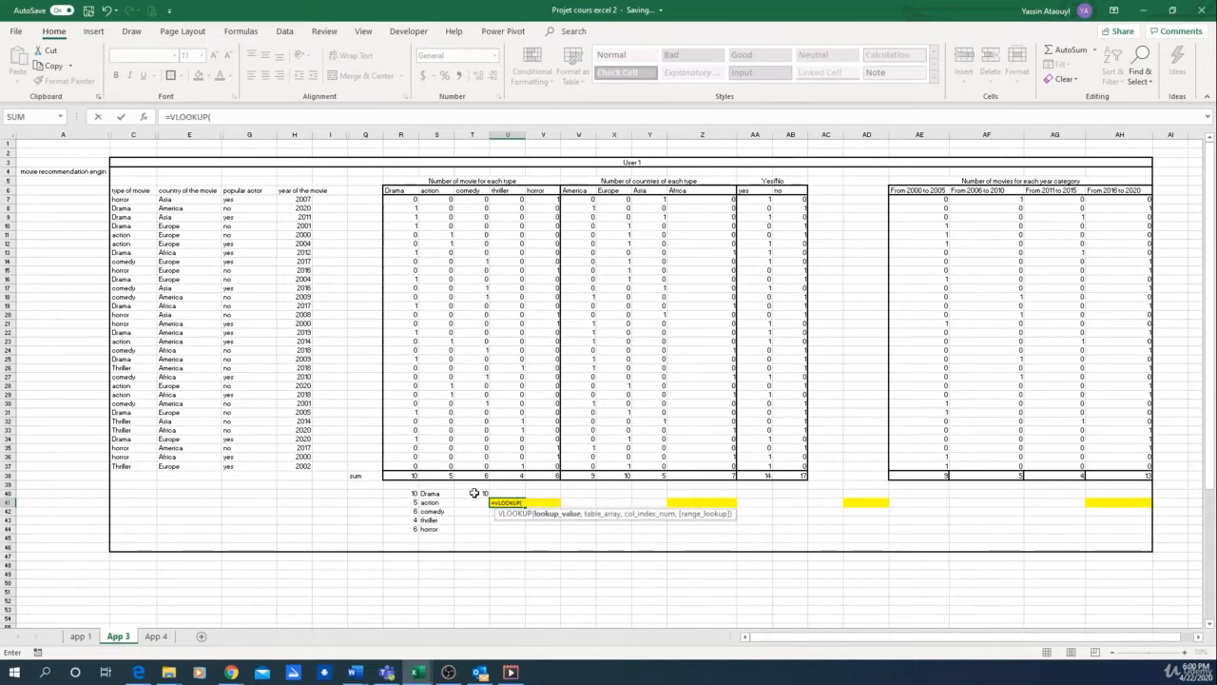
click(476, 494)
text(,)
drag(414, 494, 430, 524)
text(,)
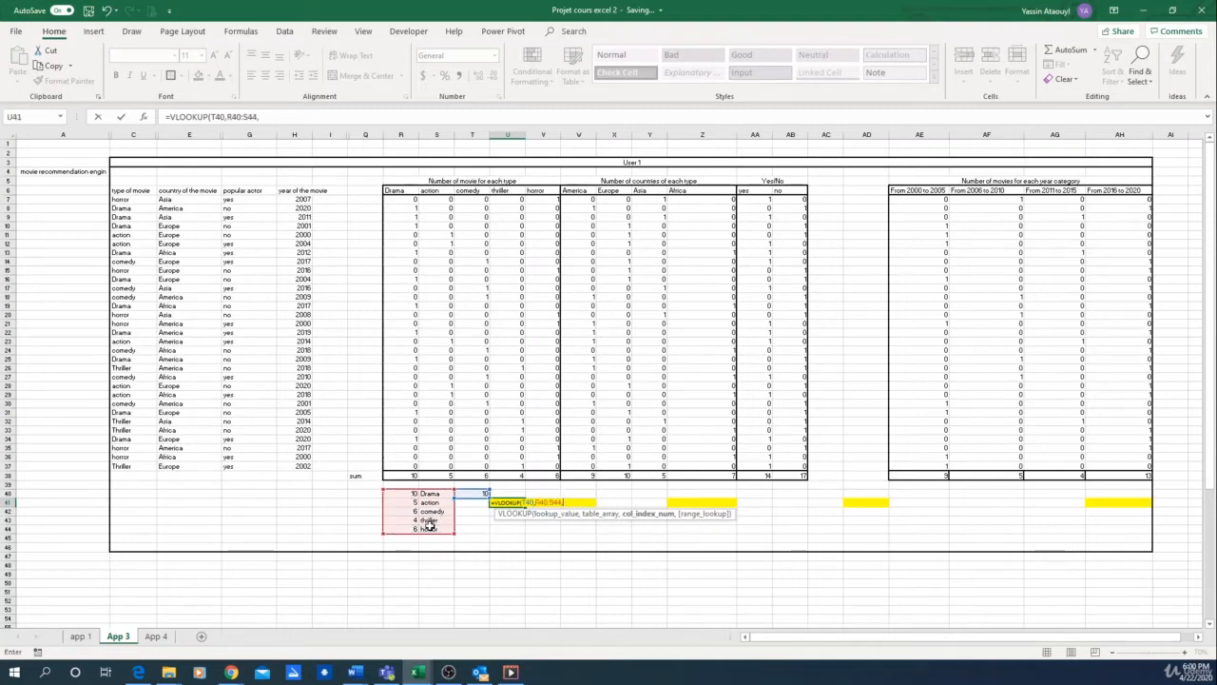
text(2))
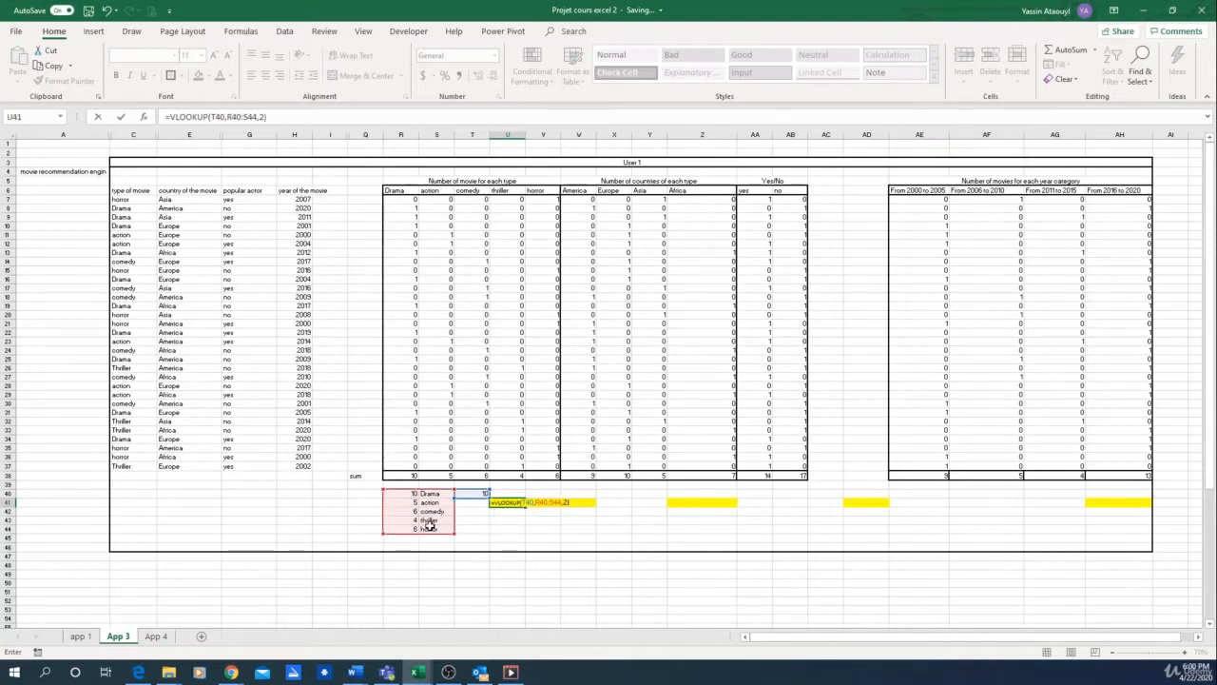
key(Return)
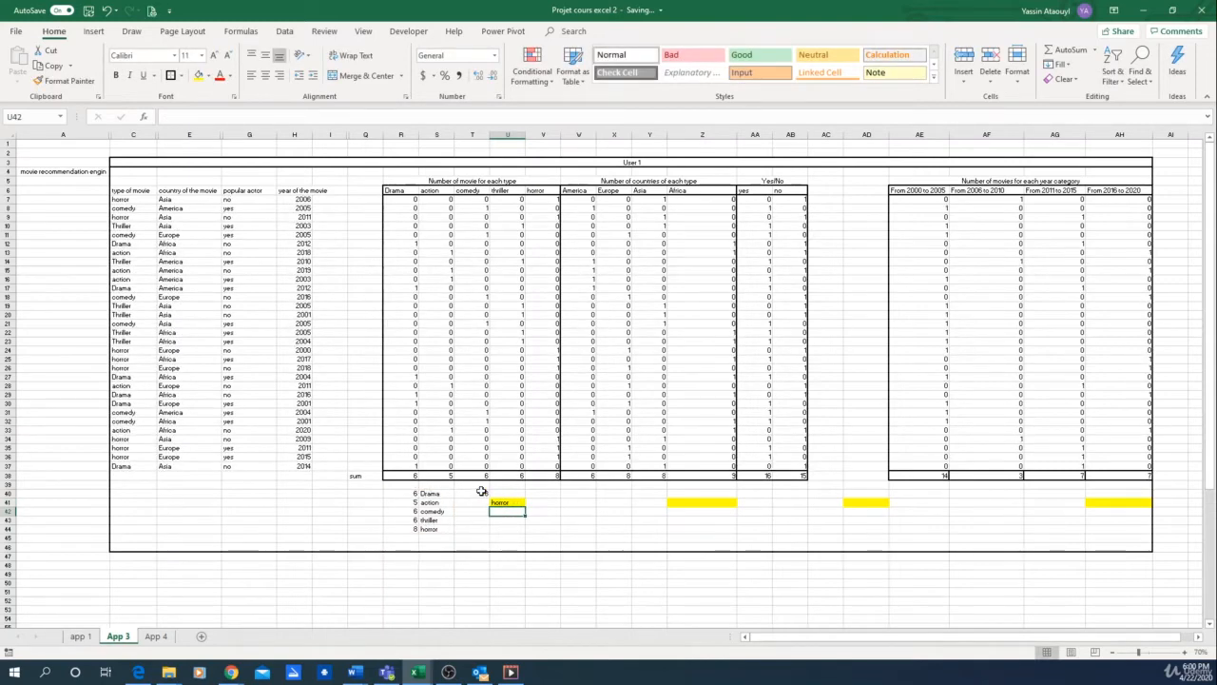
Step: Recalculate the sheet twice to test the type lookup in U41 against new random movie data
click(507, 538)
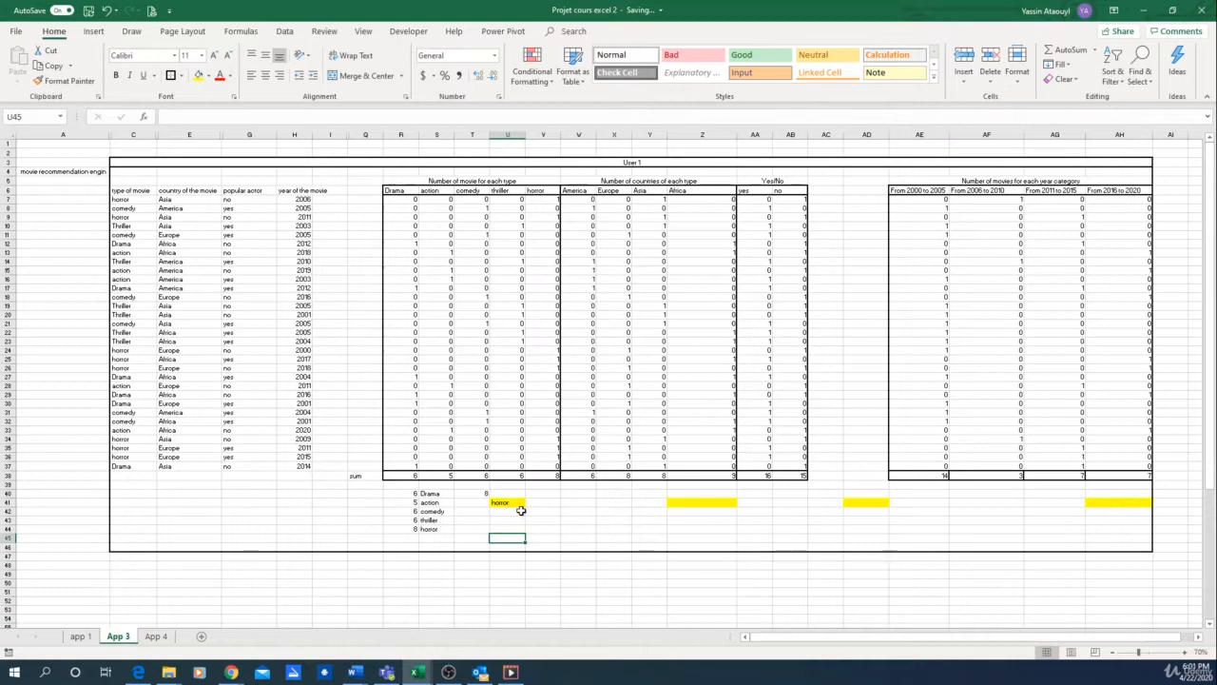
key(F9)
key(F9)
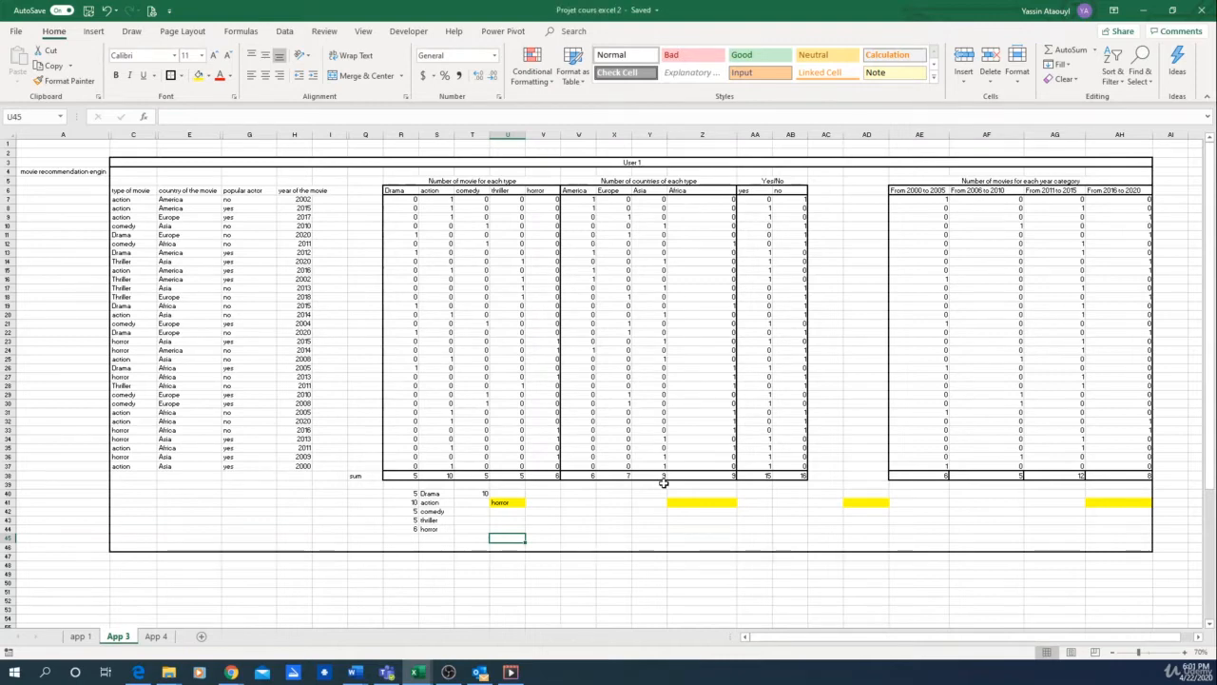
Step: Recalculate the sheet three more times to compare the type in U41 with the highest count in R40:R44
key(F9)
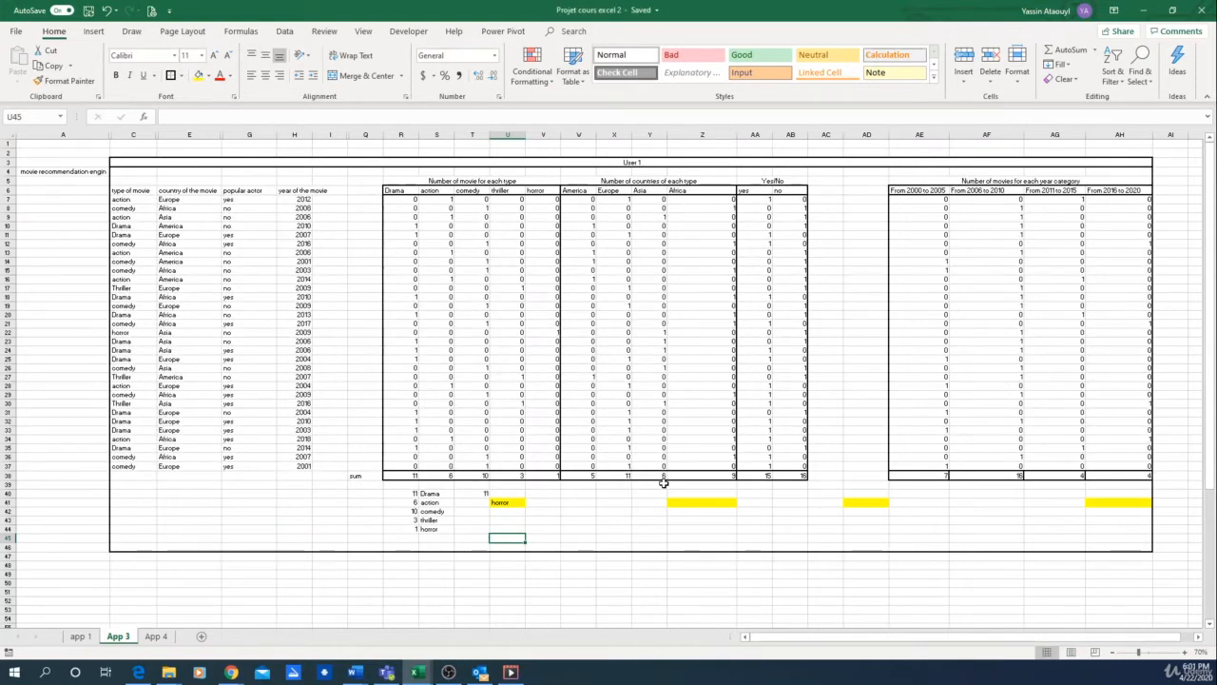
key(F9)
key(F9)
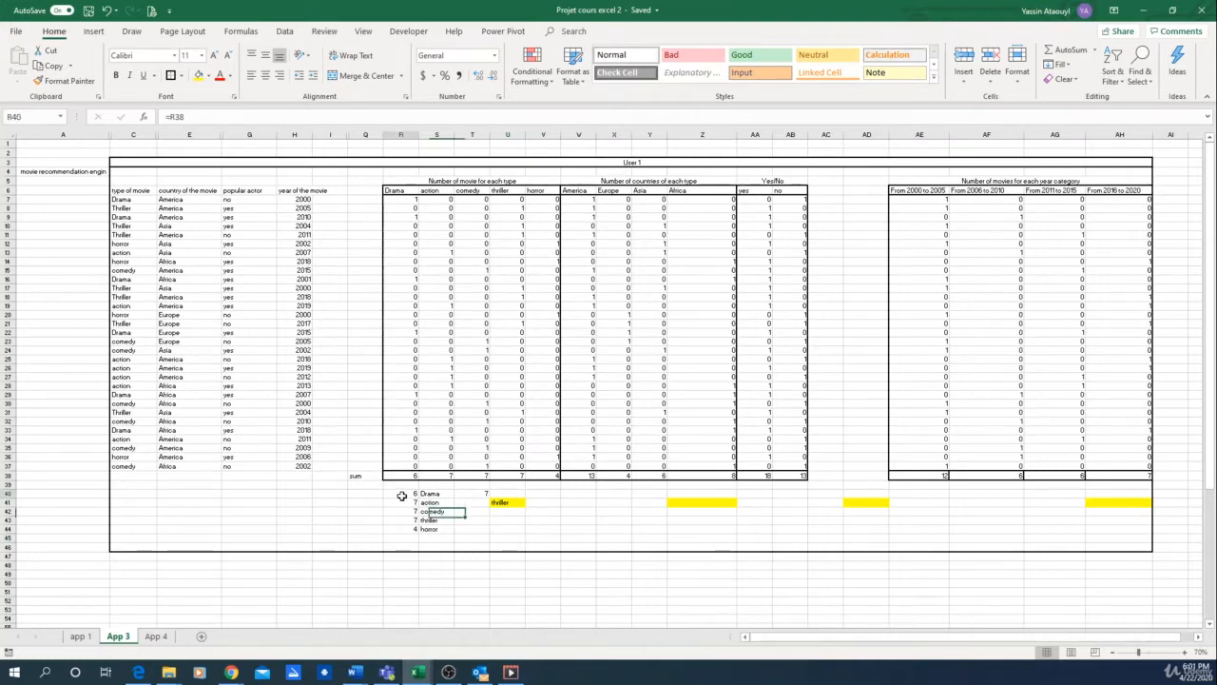
Step: Copy the movie type helper table R40:S44 to W40 to build the matching table of country counts and names
drag(402, 492, 447, 528)
key(ctrl+c)
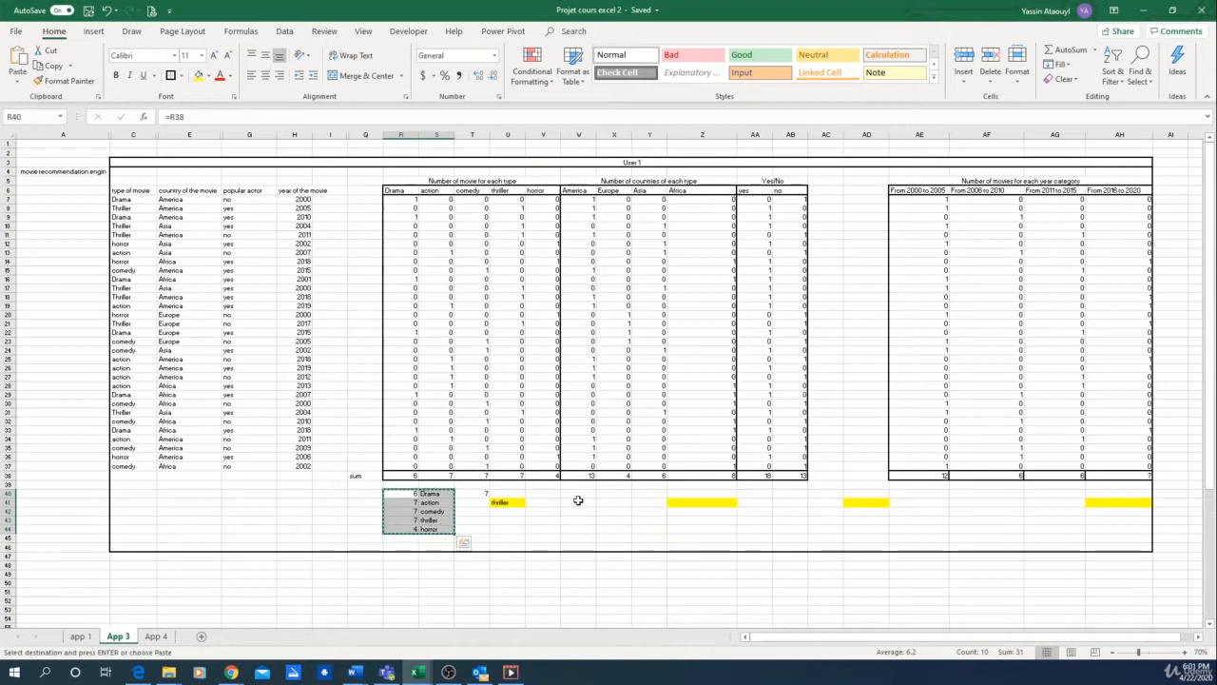
click(582, 495)
key(ctrl+v)
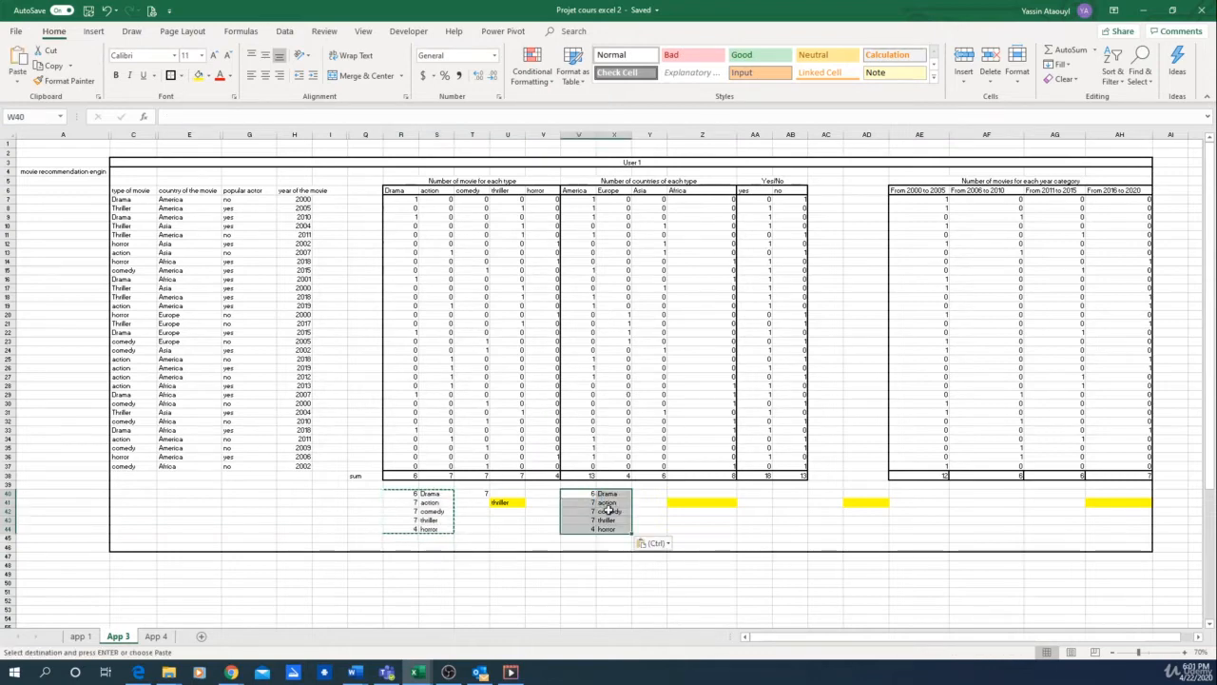
click(594, 495)
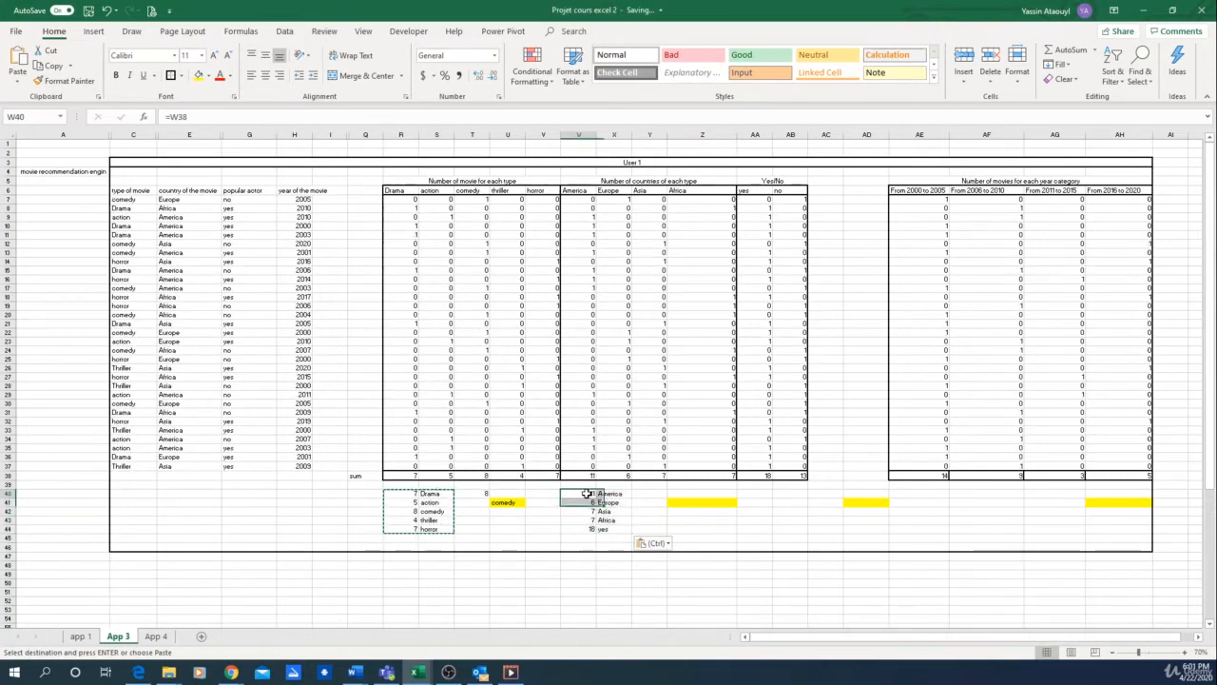
Step: In Y40, calculate the highest country count with the MAX function over W40:W44
click(647, 493)
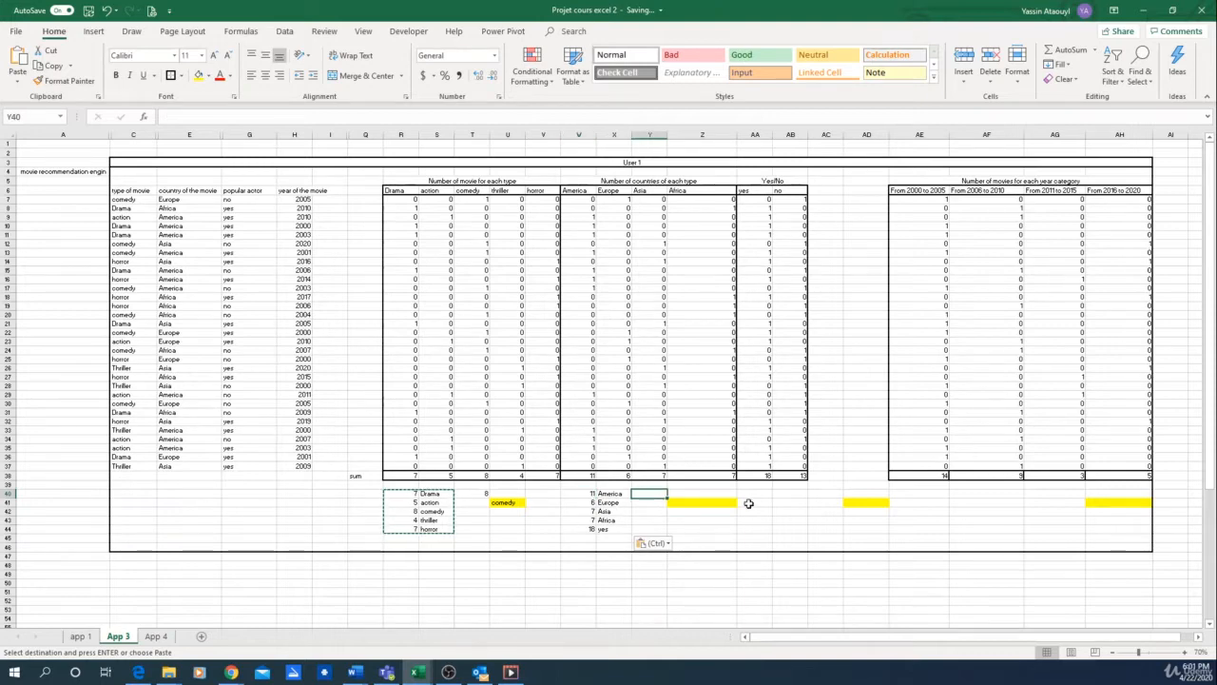
text(=max()
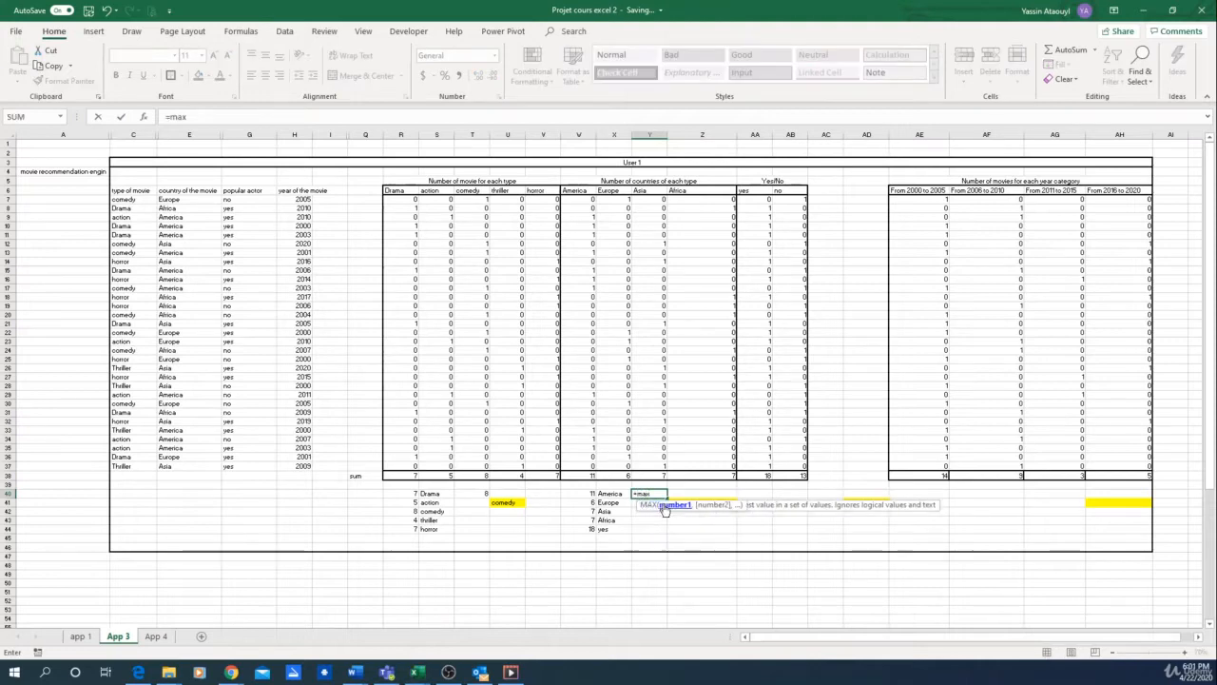
key(Tab)
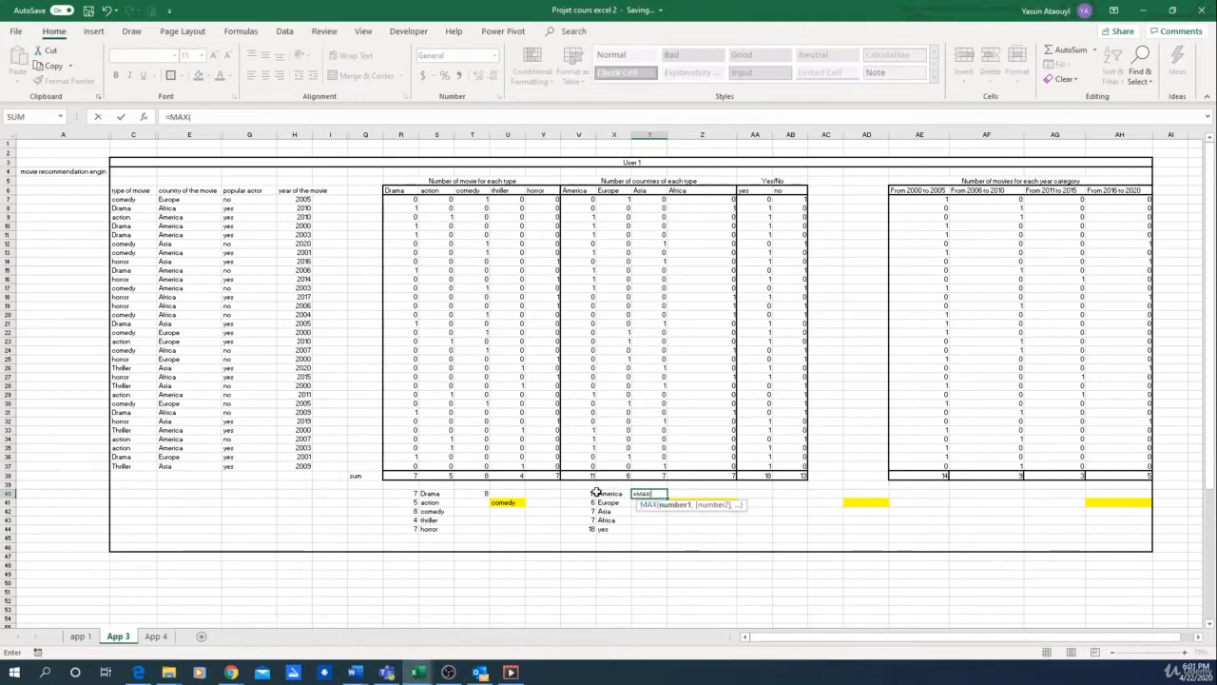
drag(592, 493, 590, 526)
key(Return)
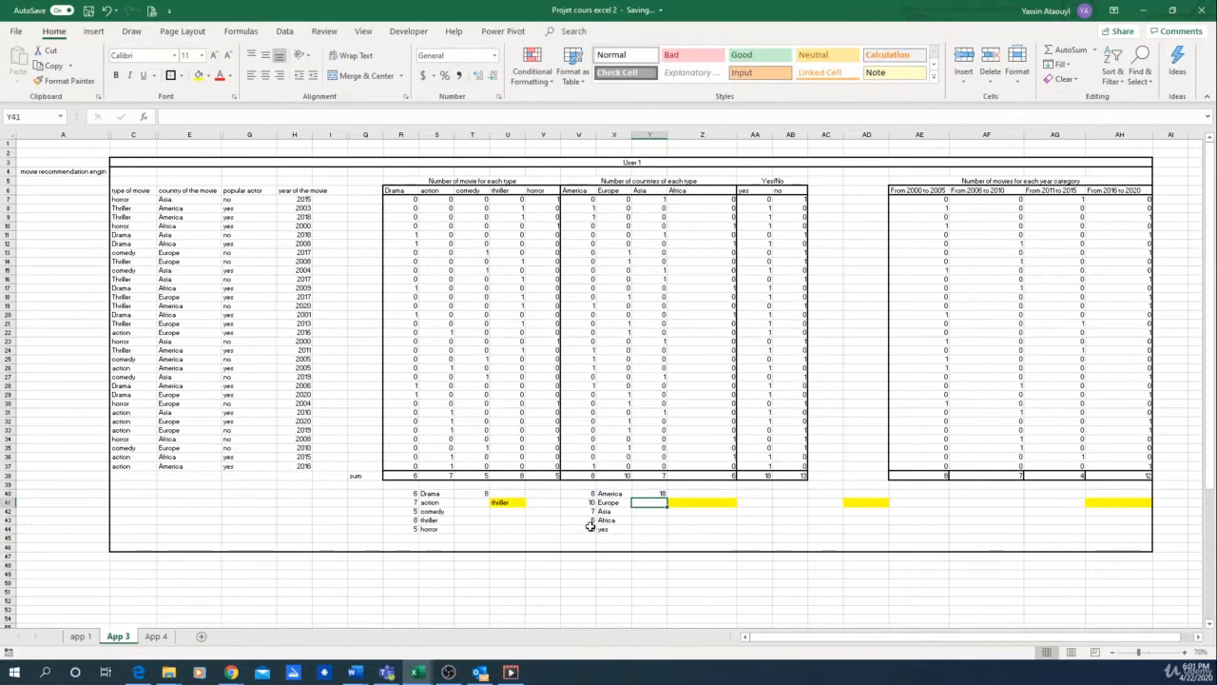
Step: In the yellow cell Z41, enter =VLOOKUP(Y40,W40:X44,2) to return the country matching the maximum count
key(Right)
text(=)
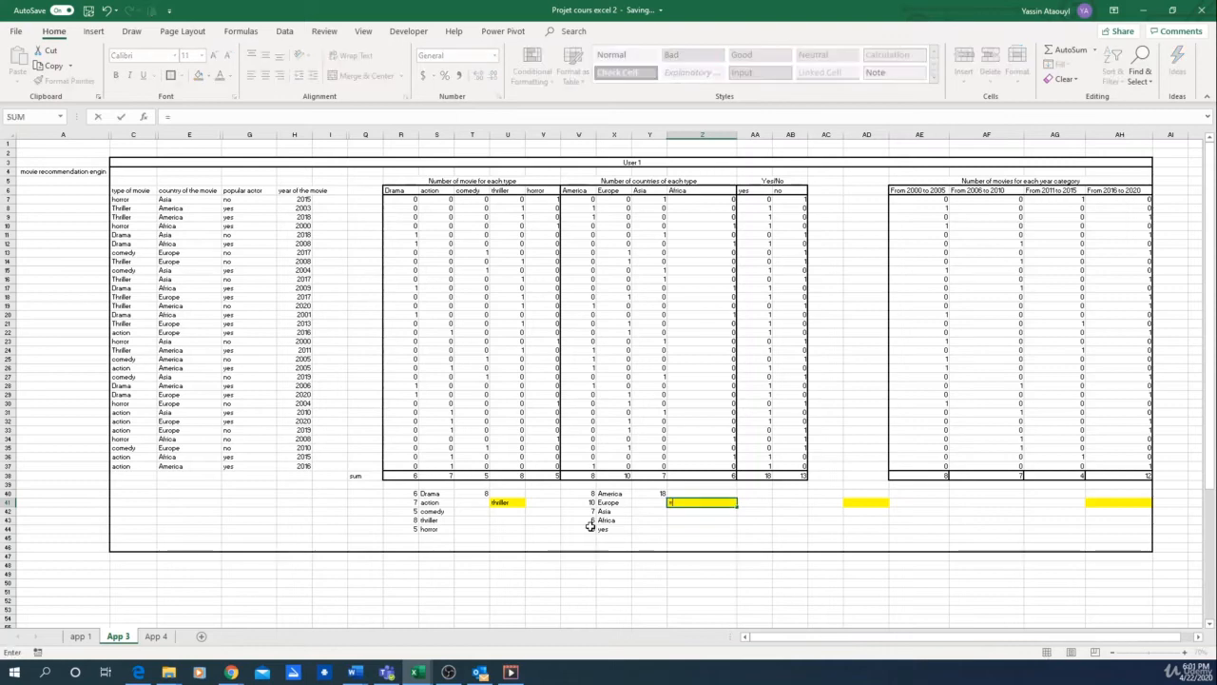
text(vl)
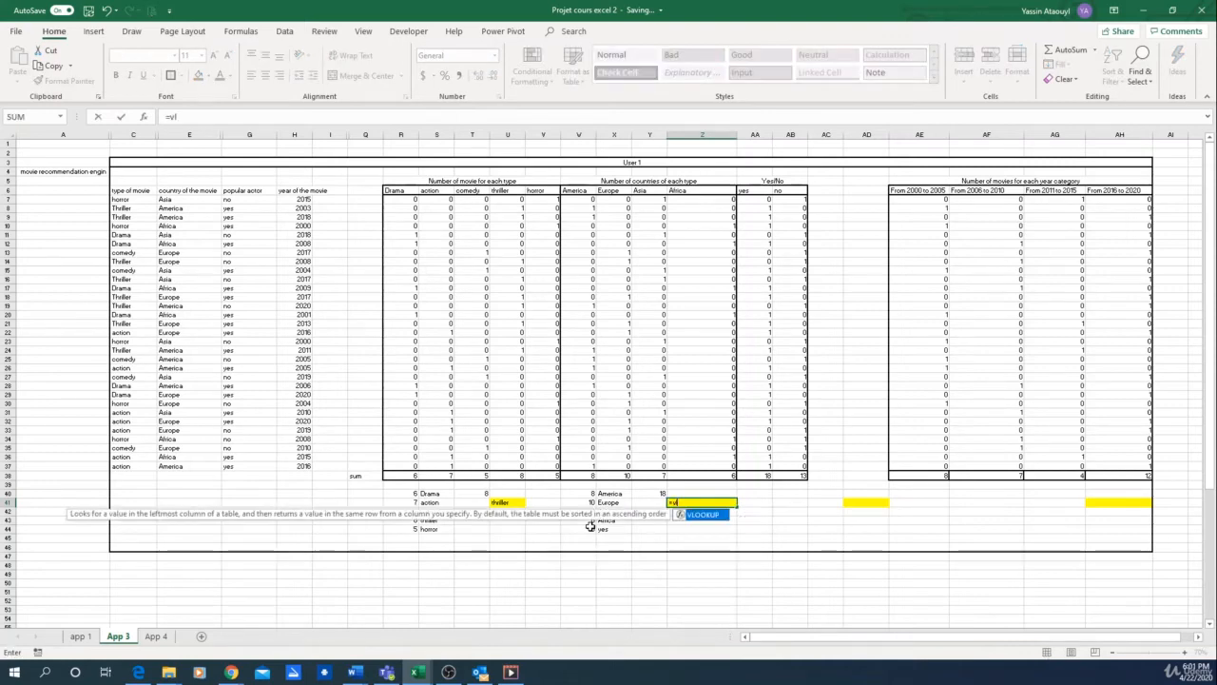
double_click(713, 518)
drag(599, 493, 623, 529)
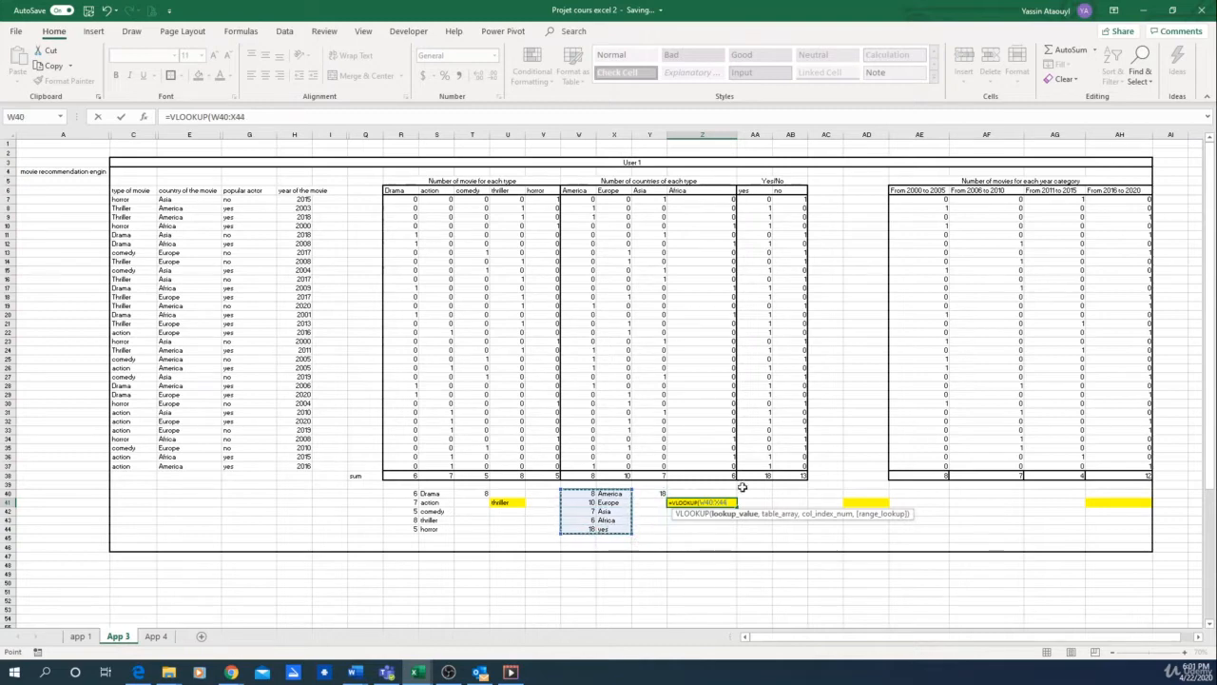
click(700, 502)
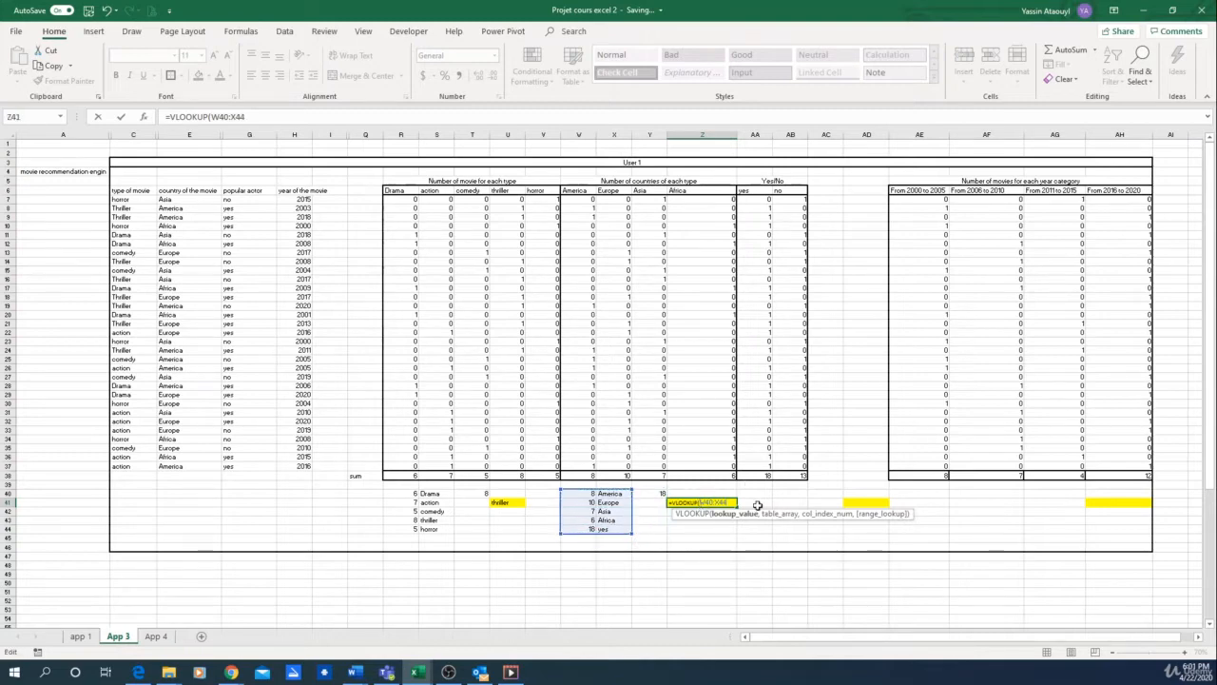
click(212, 117)
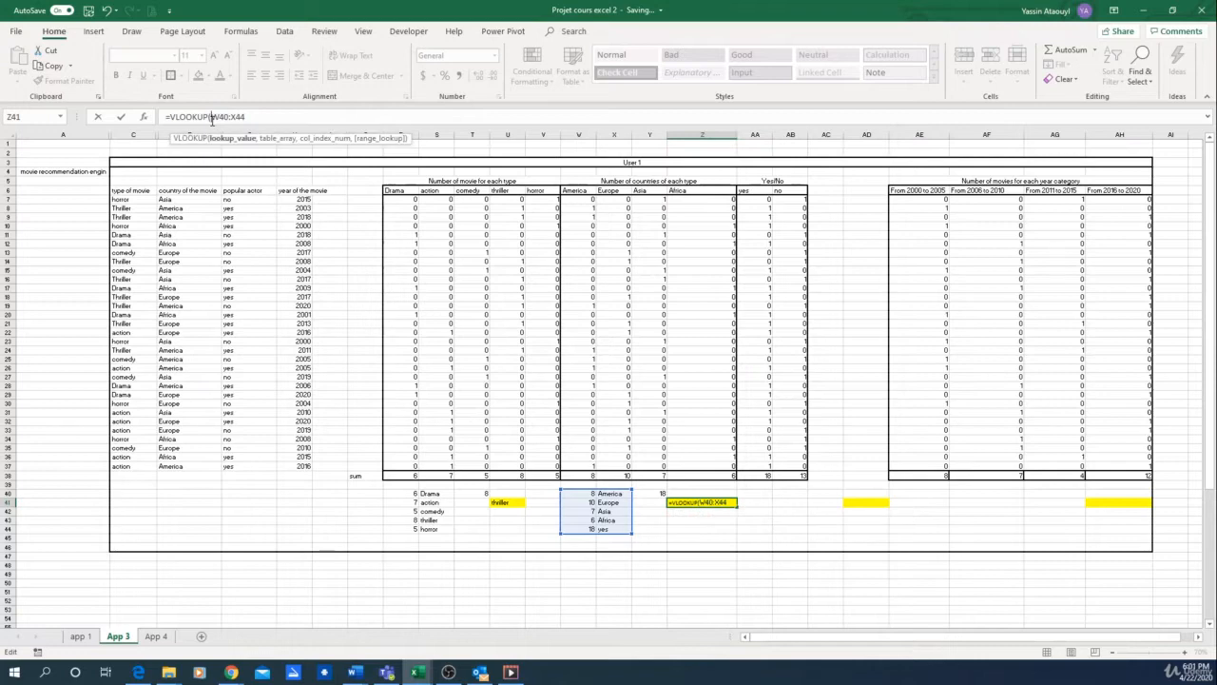
click(656, 493)
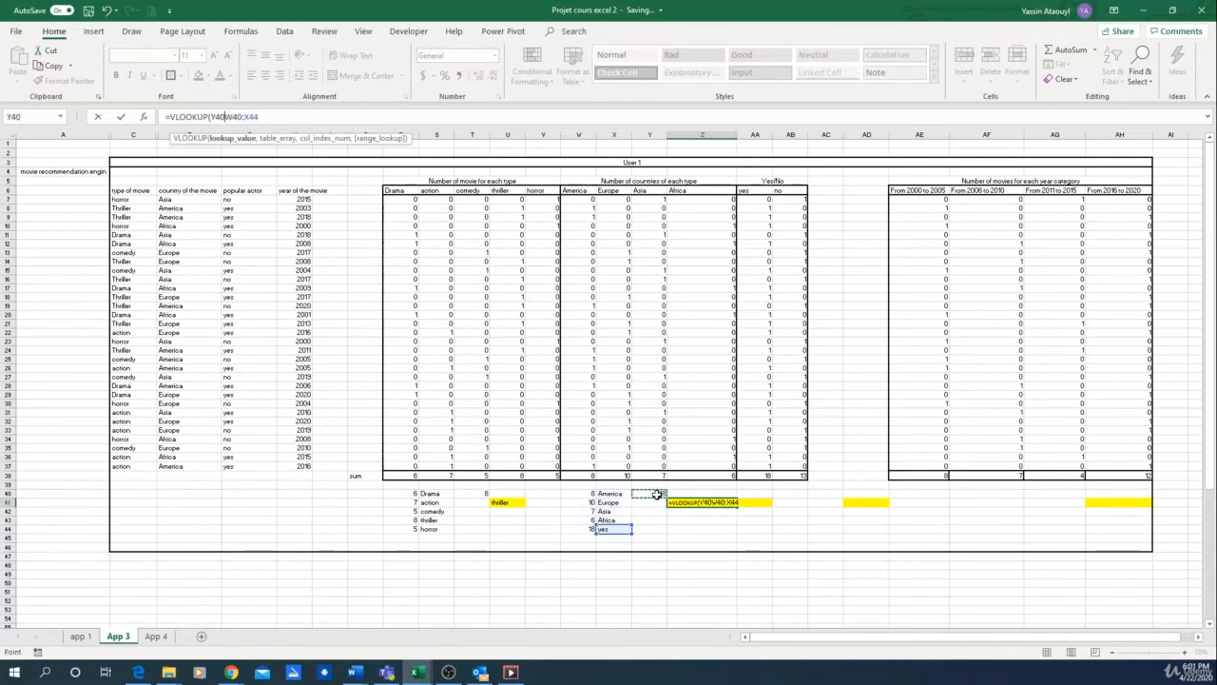
text(,)
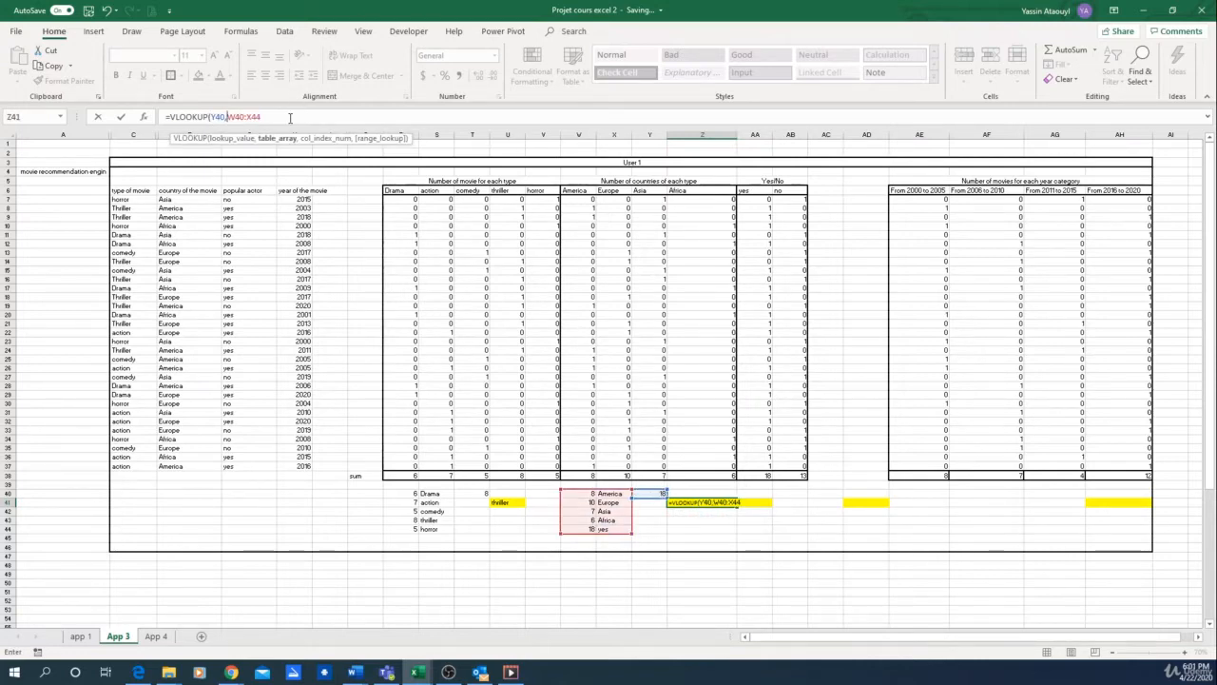
text(,2)
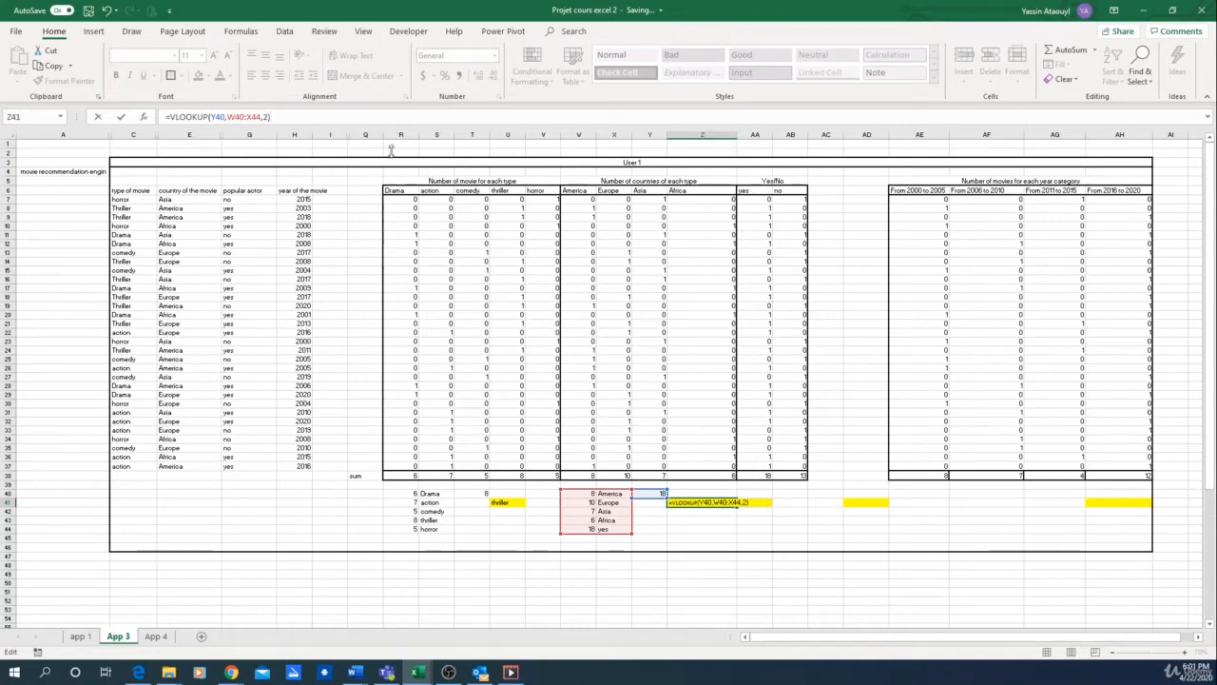
key(Return)
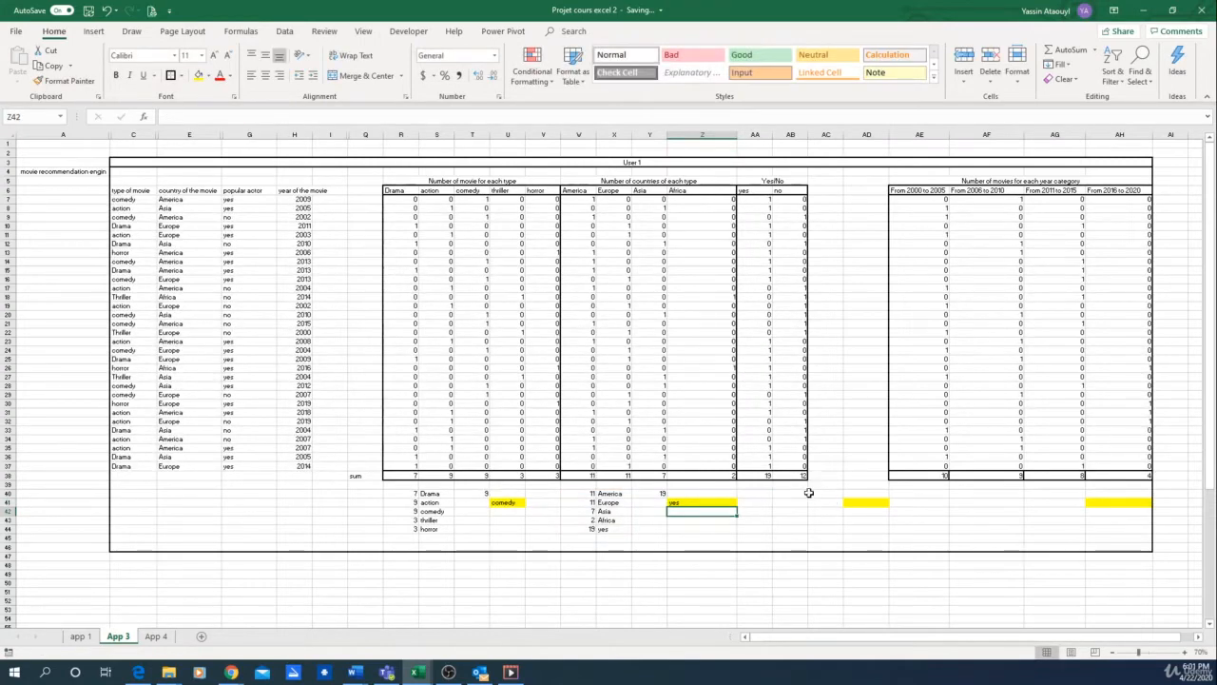
Step: Copy the country helper table W40:X44 to AA40 for the yes/no counts and clear the surplus cells AA42:AB44
drag(582, 492, 609, 530)
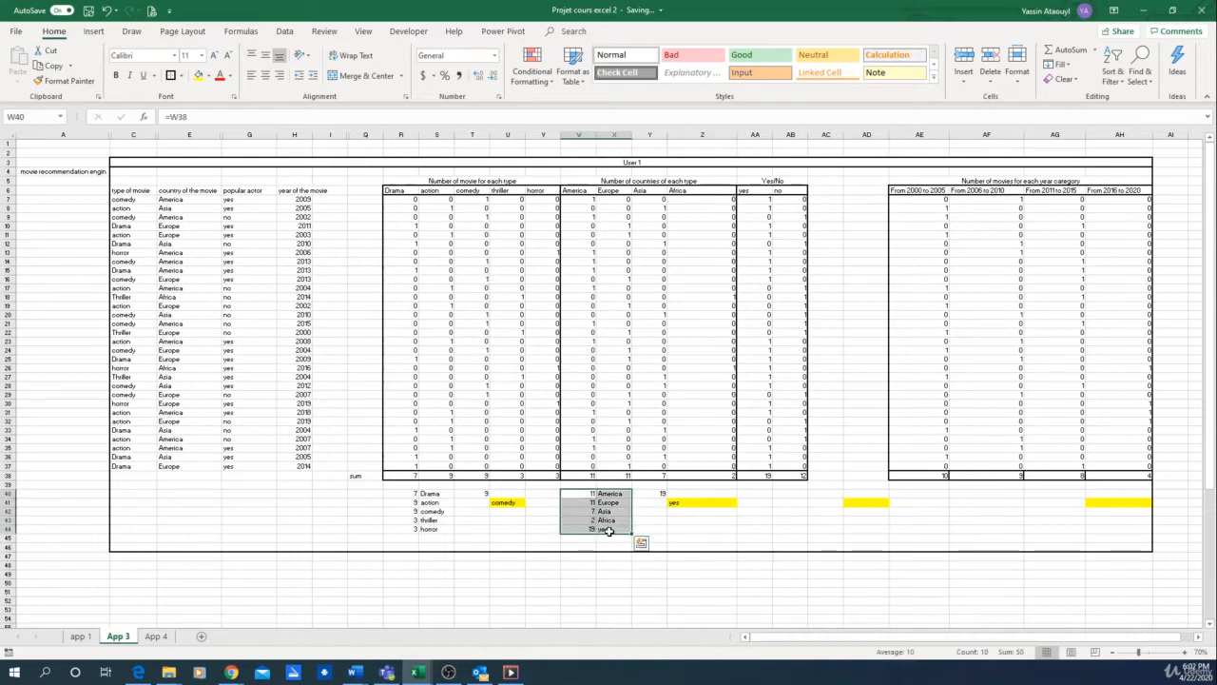
key(ctrl+c)
click(754, 493)
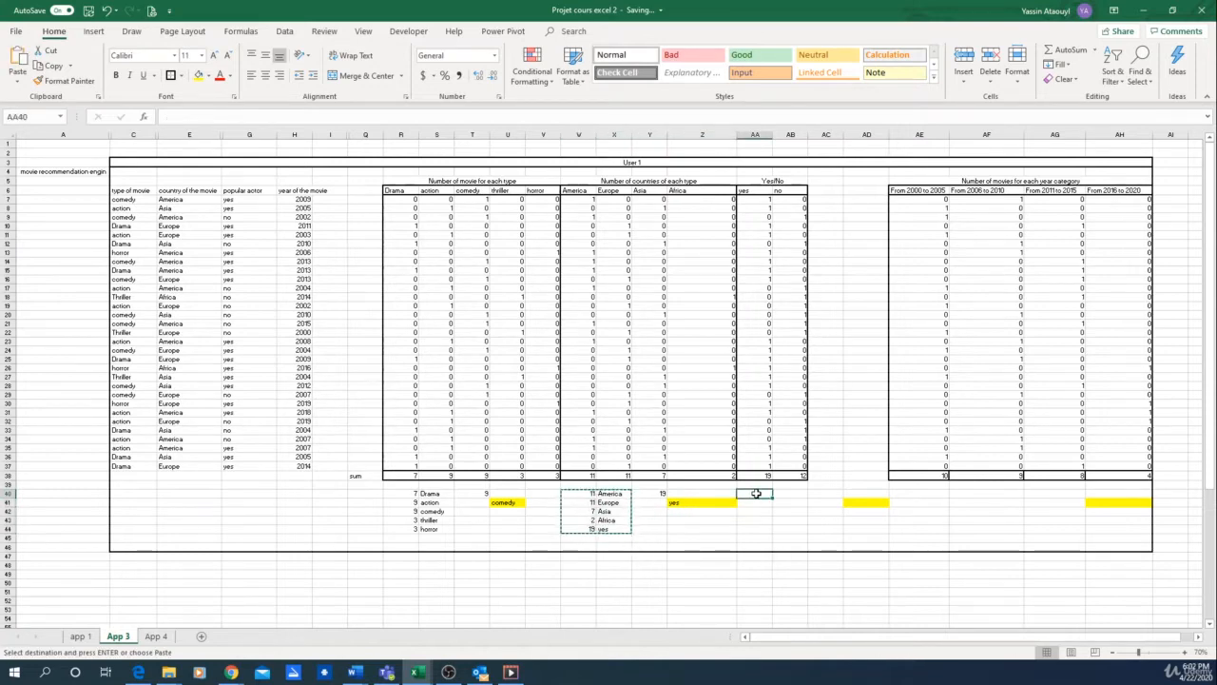
key(ctrl+v)
click(851, 525)
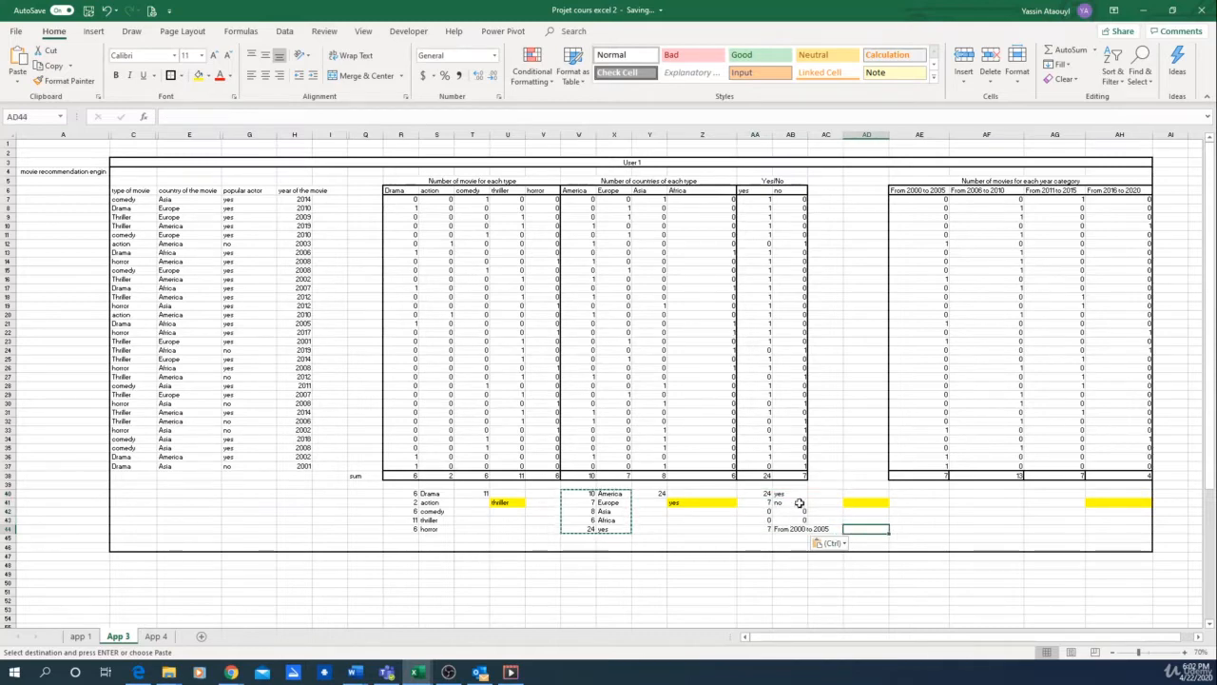
click(765, 494)
click(294, 119)
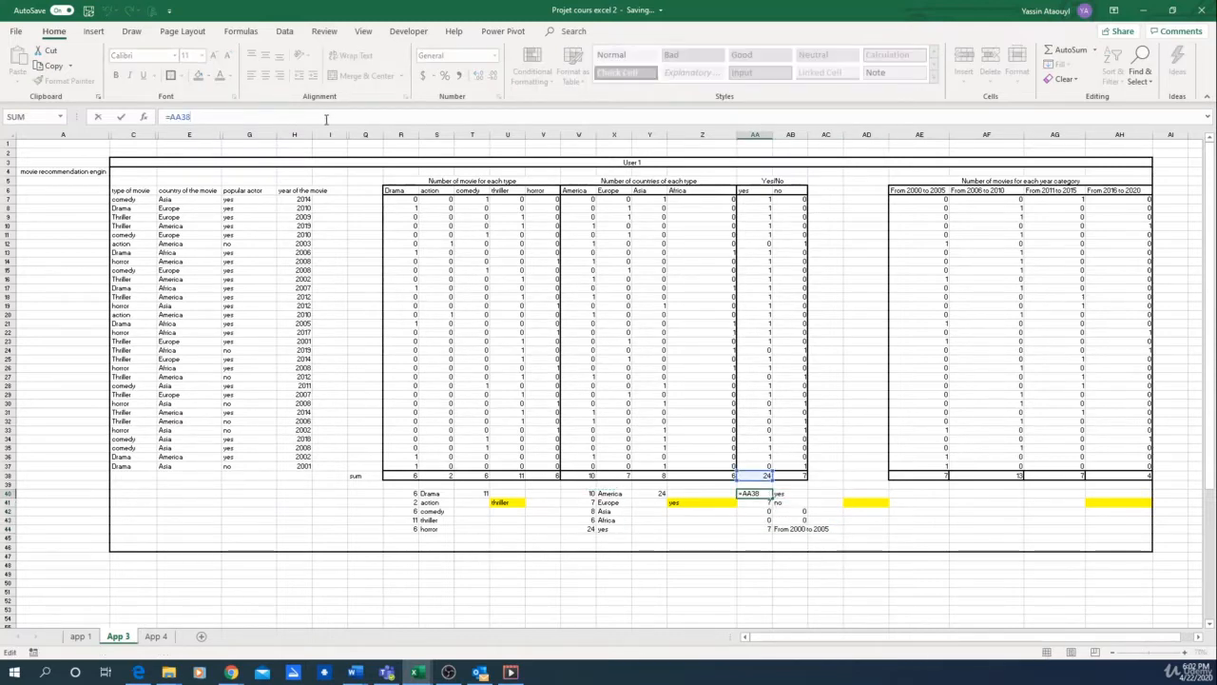
key(Return)
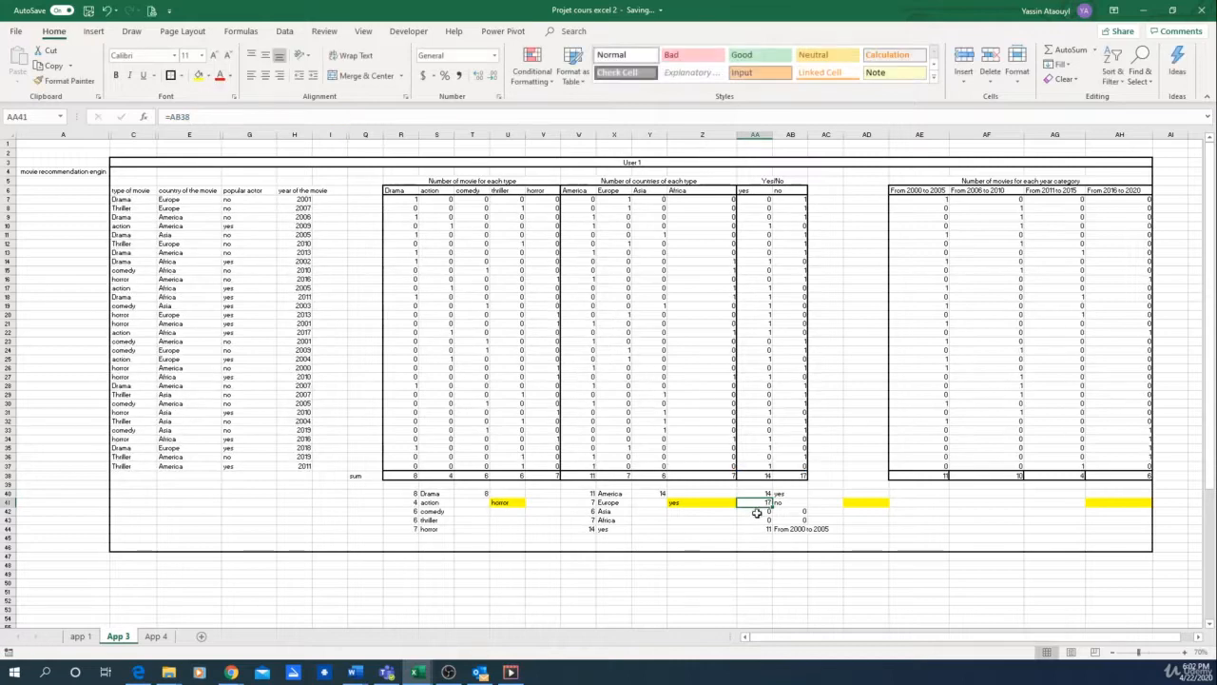
drag(755, 511, 803, 527)
key(Delete)
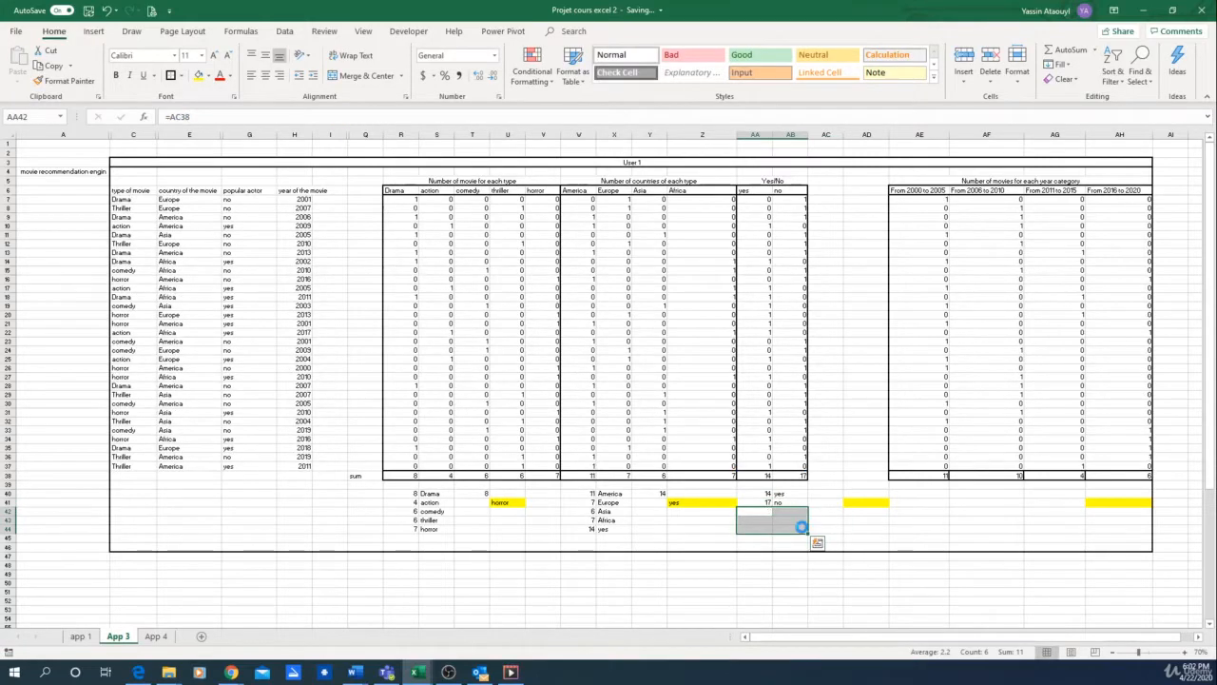
Step: In AC40, calculate the higher yes/no count with the MAX function over AA40:AA41
click(856, 504)
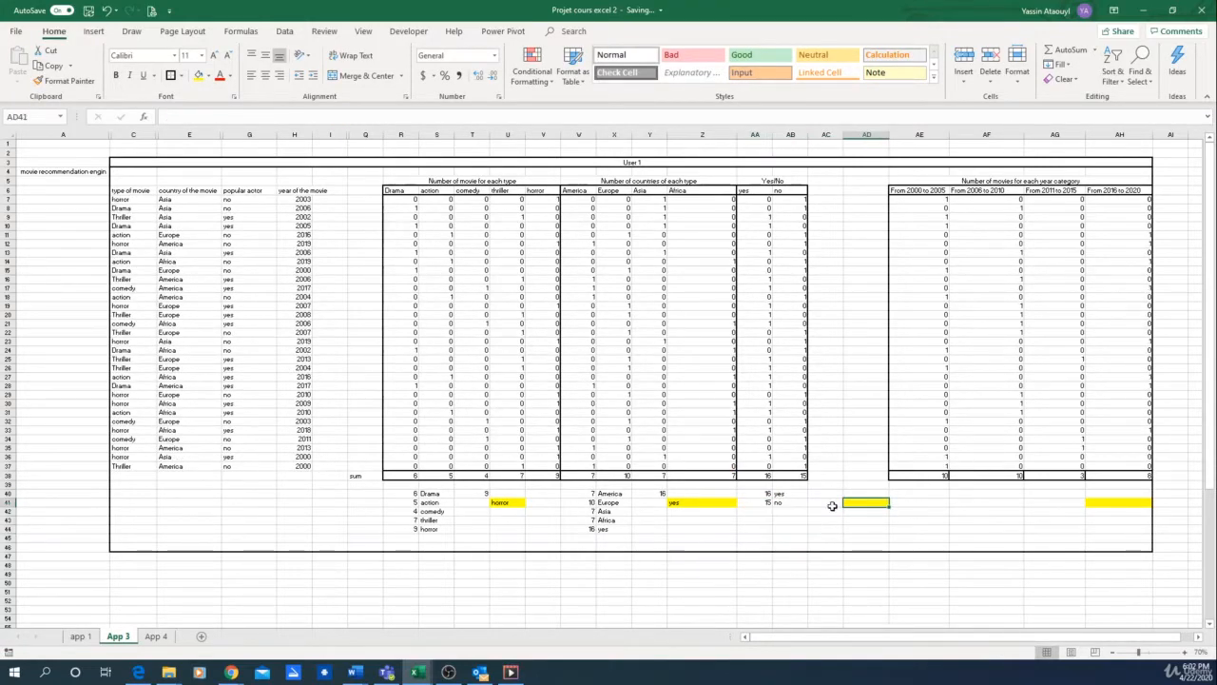
click(821, 496)
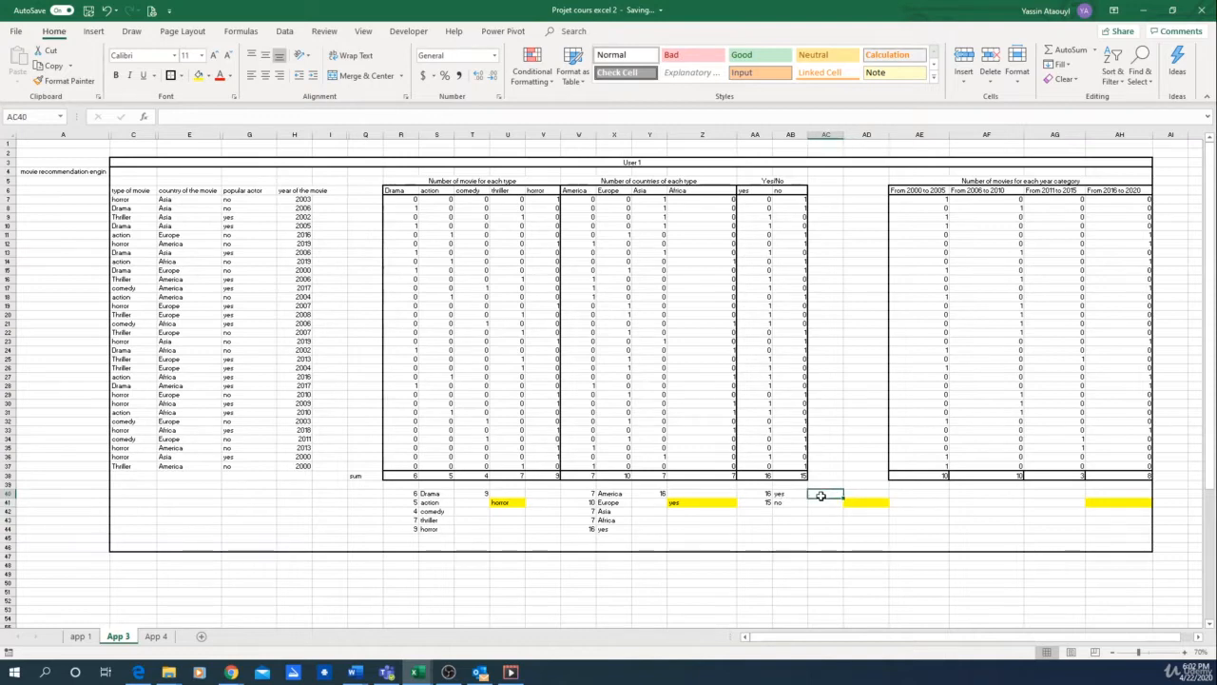
text(=max()
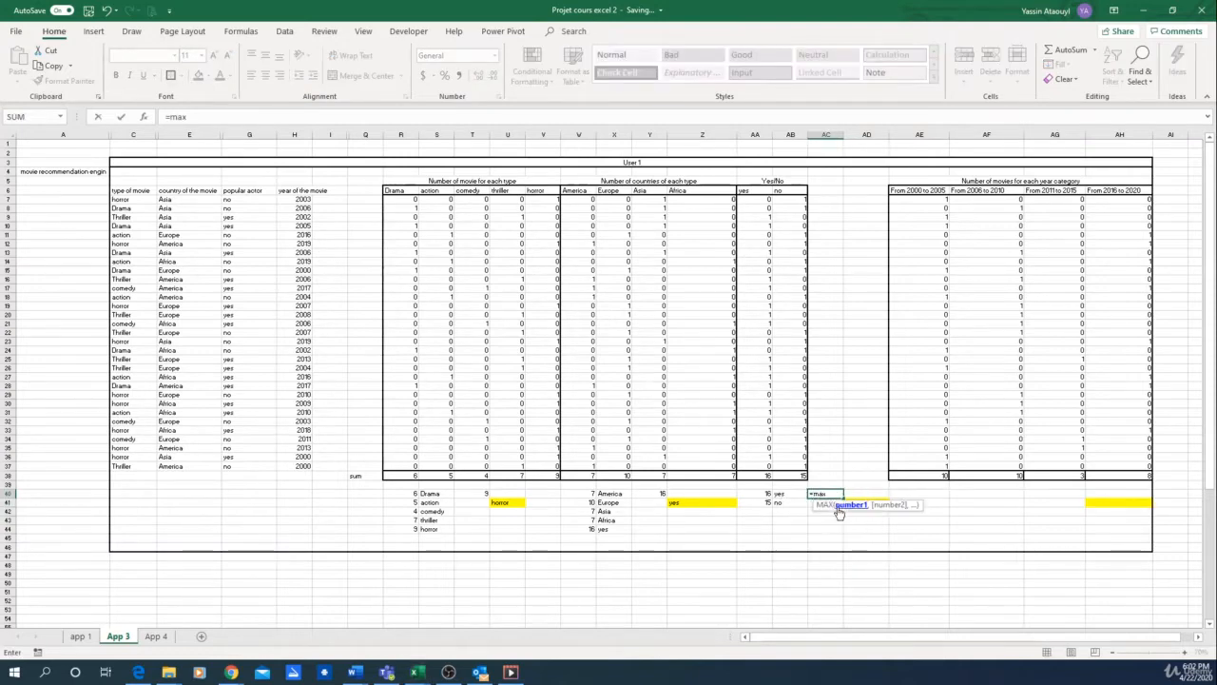
key(Tab)
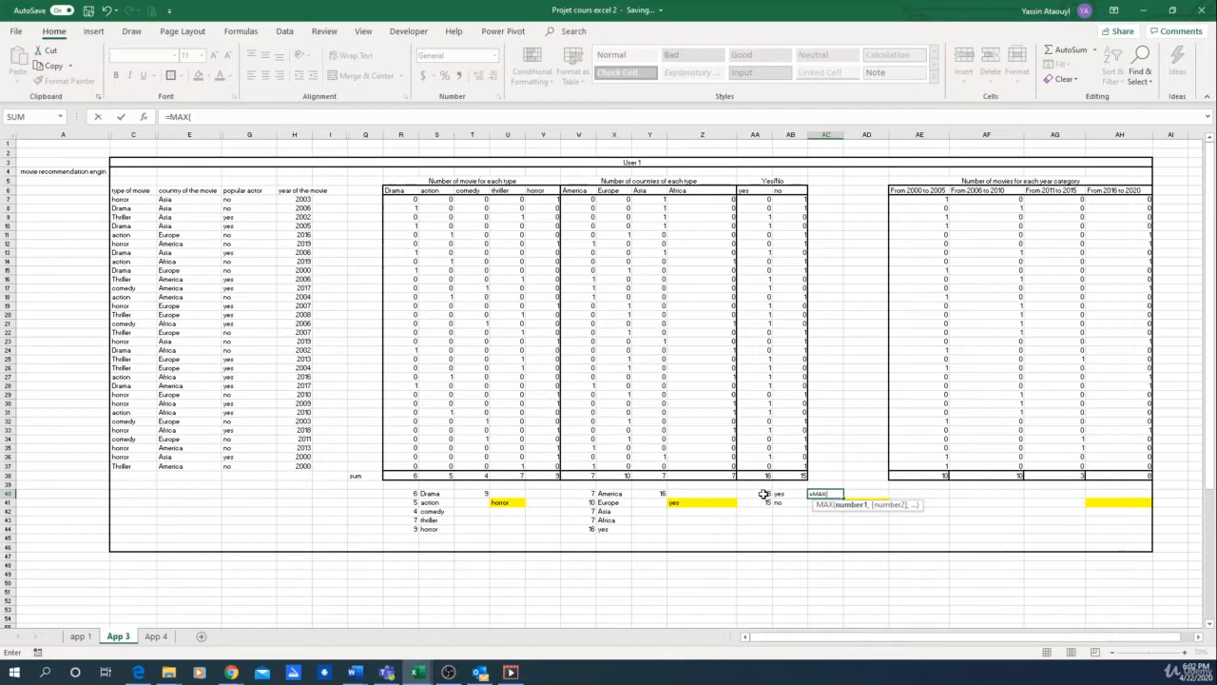
drag(764, 494, 764, 502)
key(Return)
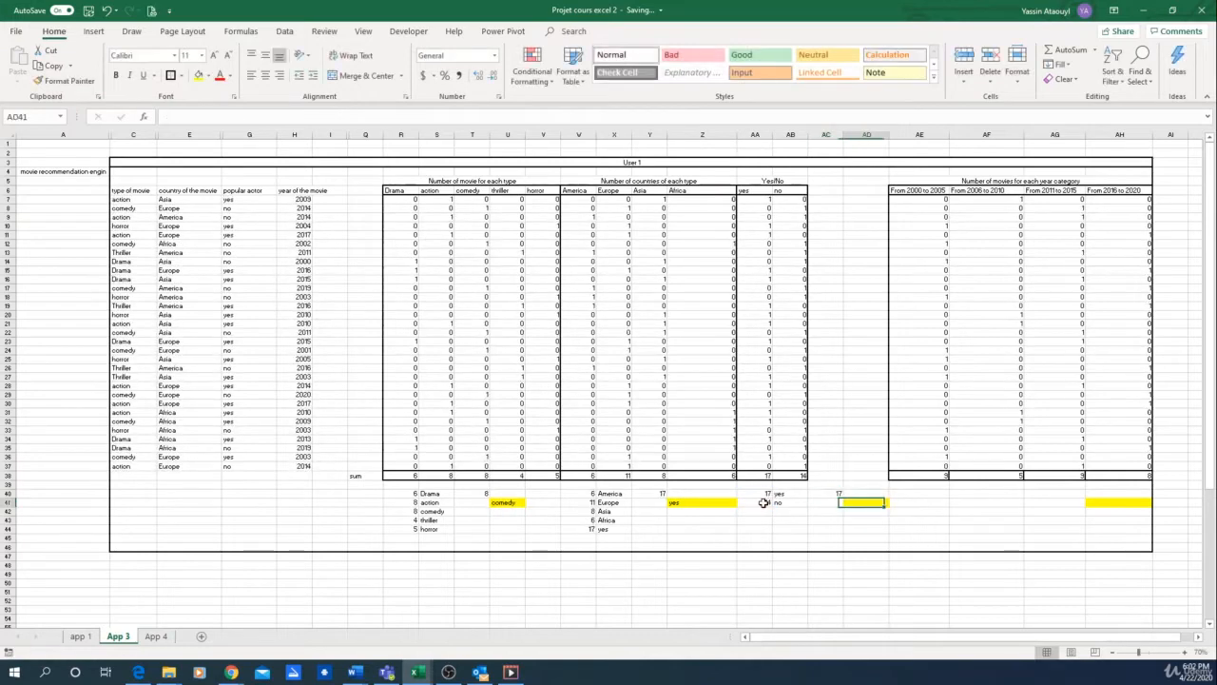
Step: In the yellow cell AD41, enter =VLOOKUP(AC40,AA40:AB41,2) to return the yes/no answer matching the maximum count
text(=vlo)
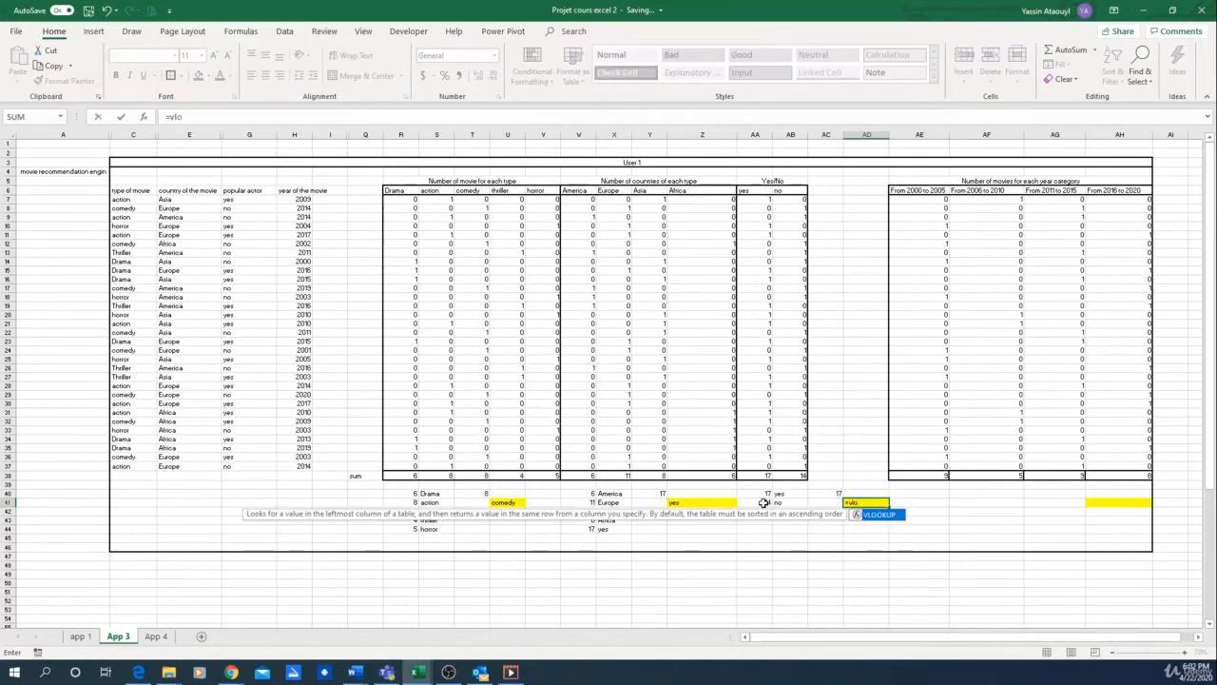
key(Tab)
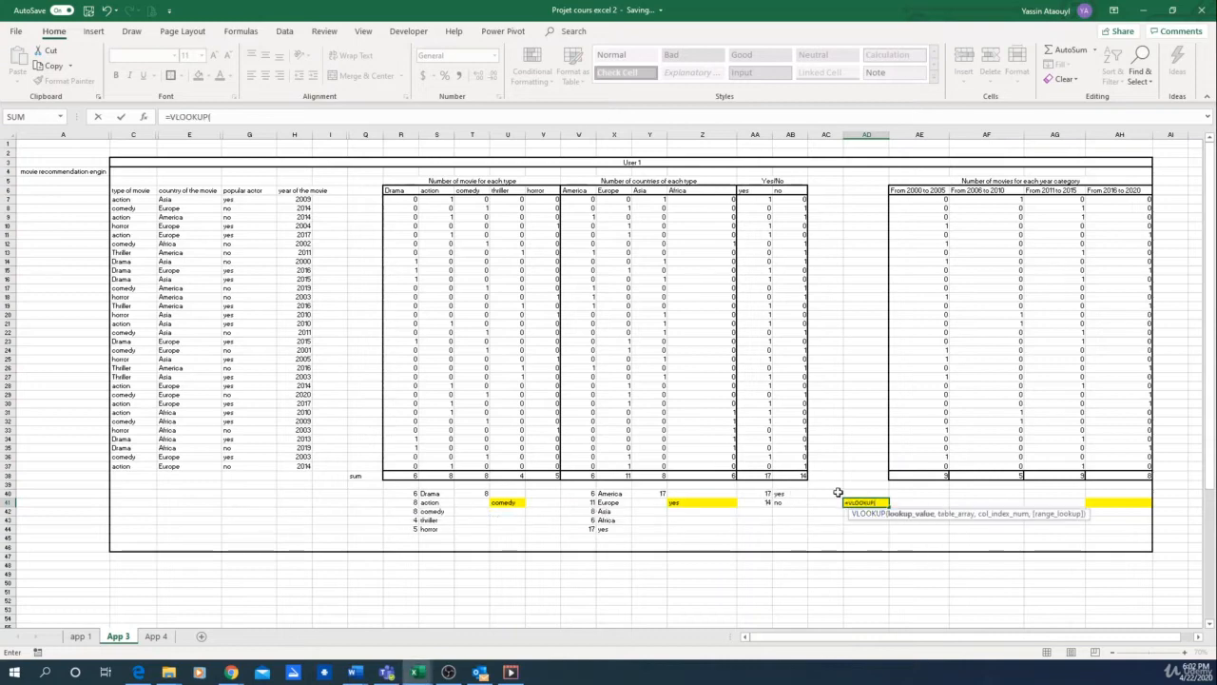
click(836, 492)
text(,)
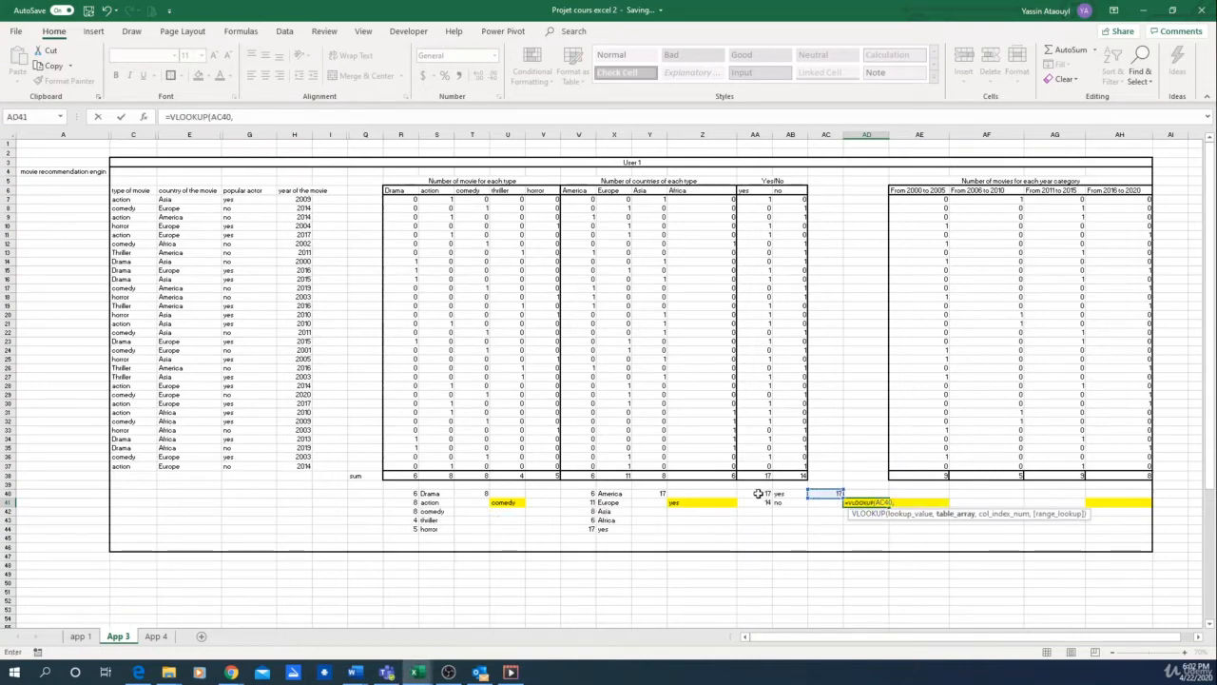
drag(761, 494, 777, 500)
text(,2)
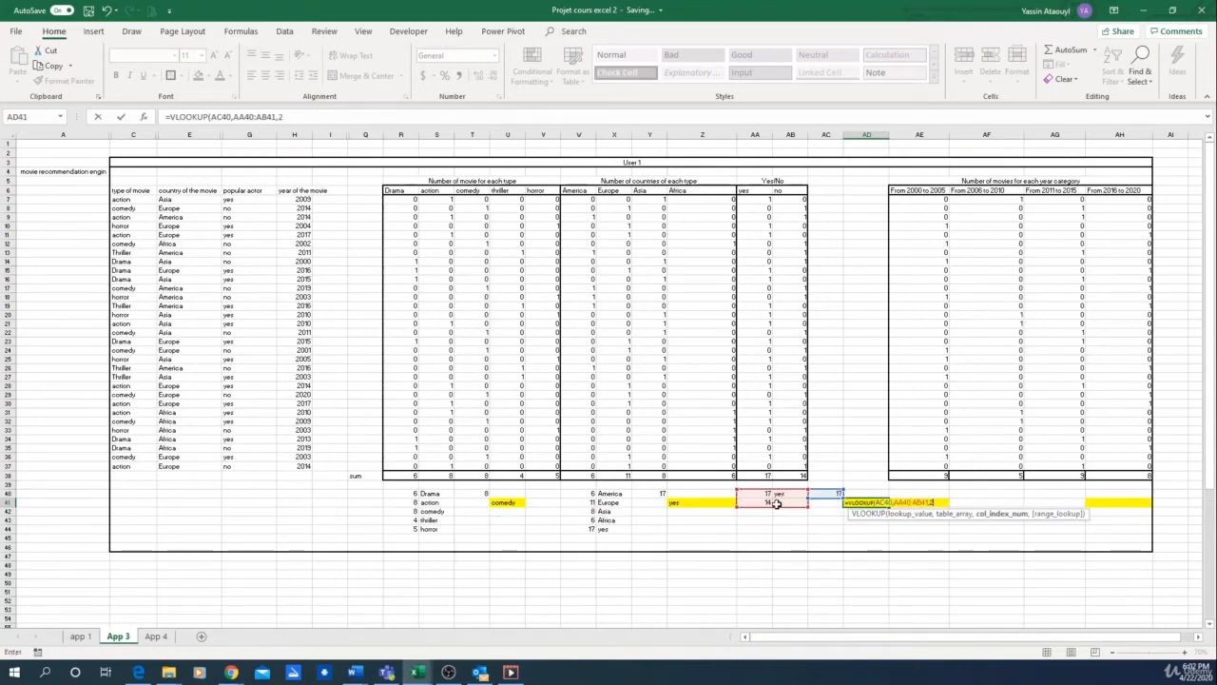
text())
key(Return)
key(Up)
key(Right)
key(Right)
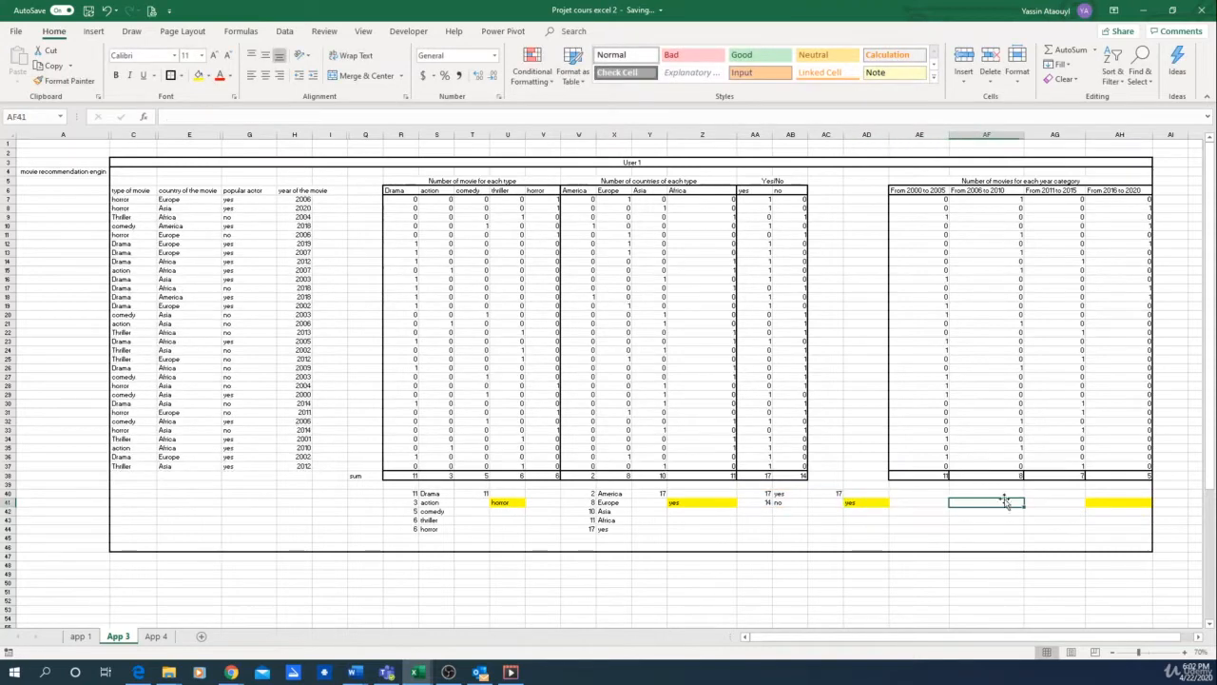
key(Right)
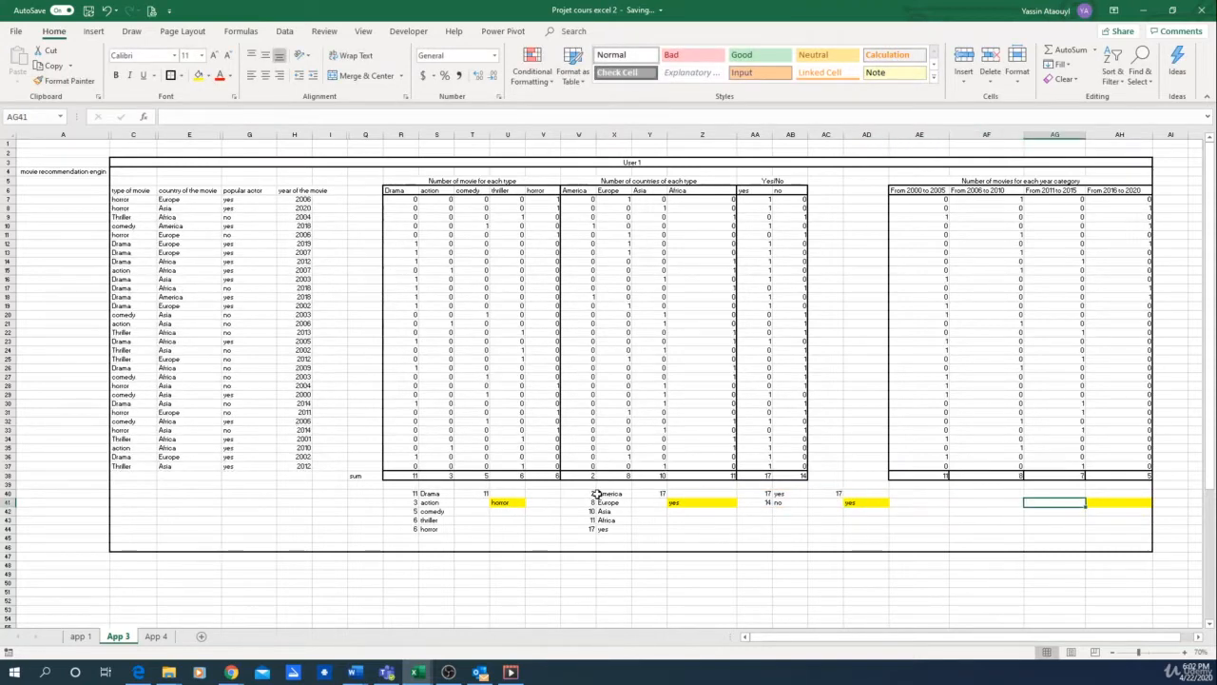
Step: Copy the country helper table W40:X43 to AE40 for the year categories, and make AF42 refer to the 2011 to 2015 heading with =AG6
drag(596, 494, 611, 521)
key(ctrl+c)
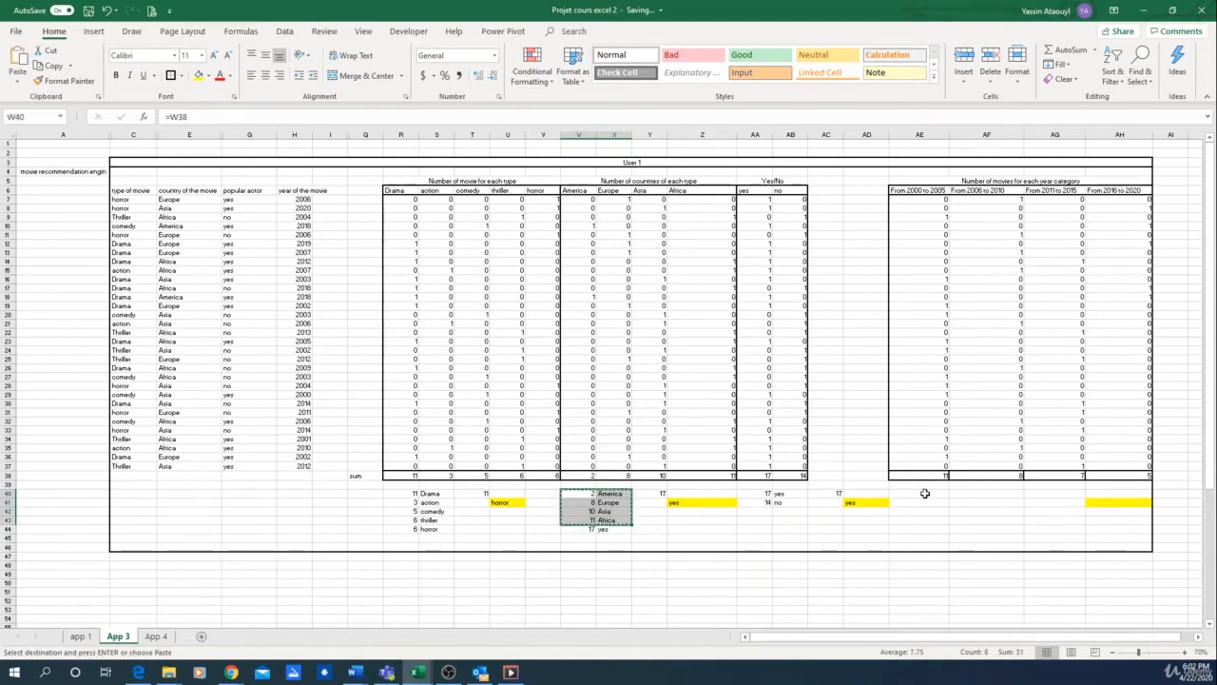
click(924, 493)
key(ctrl+v)
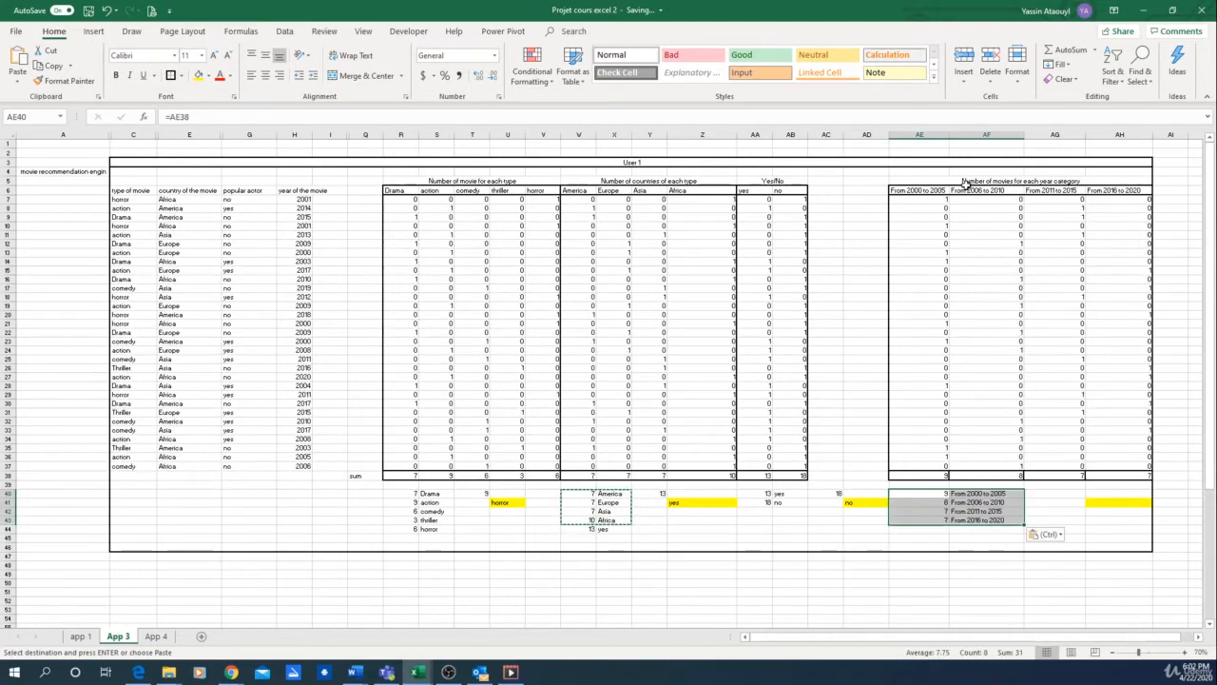
click(903, 190)
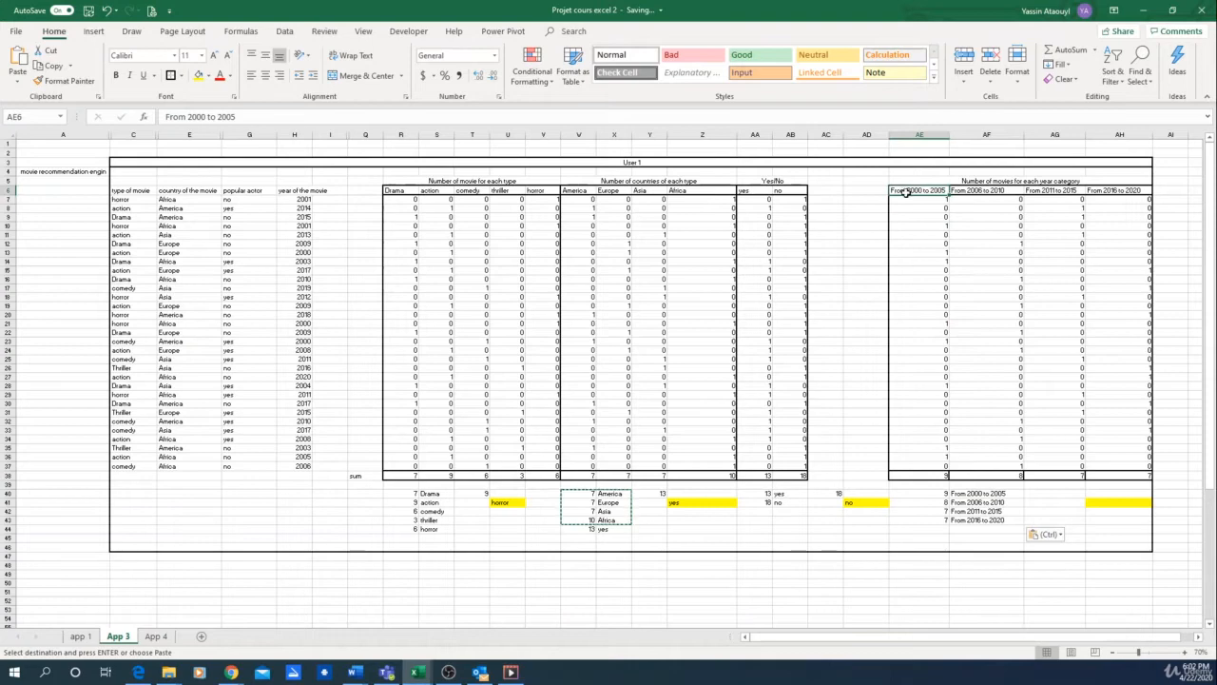
click(989, 513)
text(=AG6)
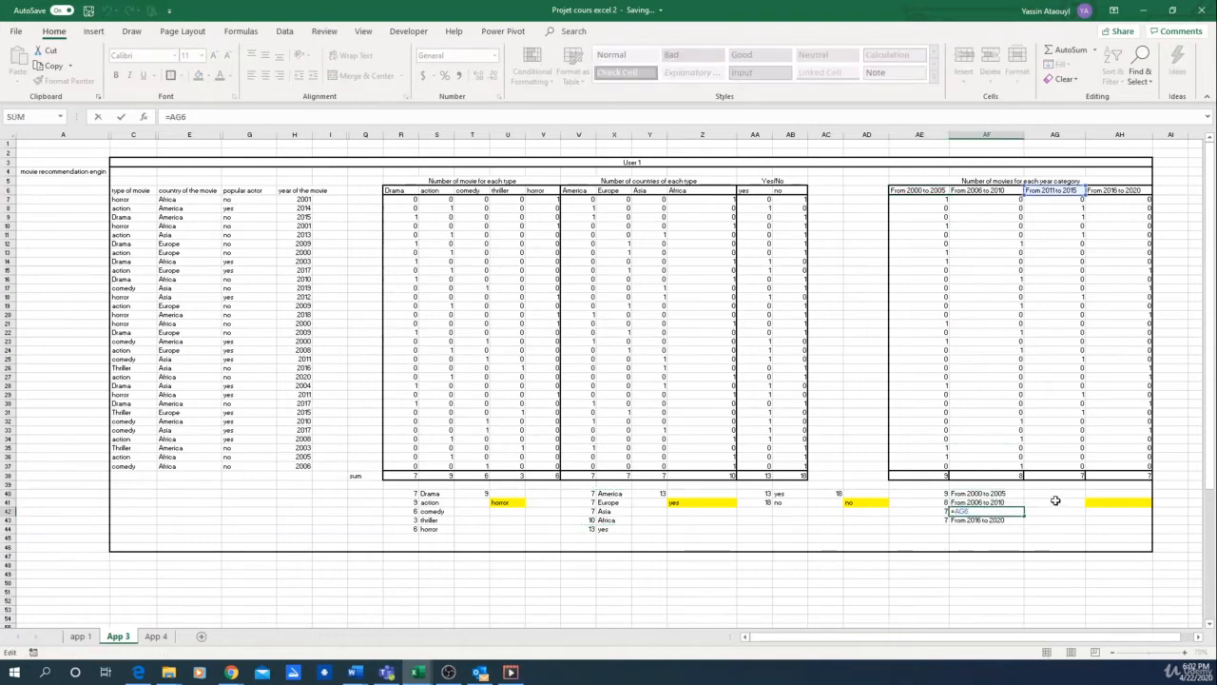
Step: In AG40, calculate the highest year-category count with the MAX function over AE40:AE43
click(1055, 496)
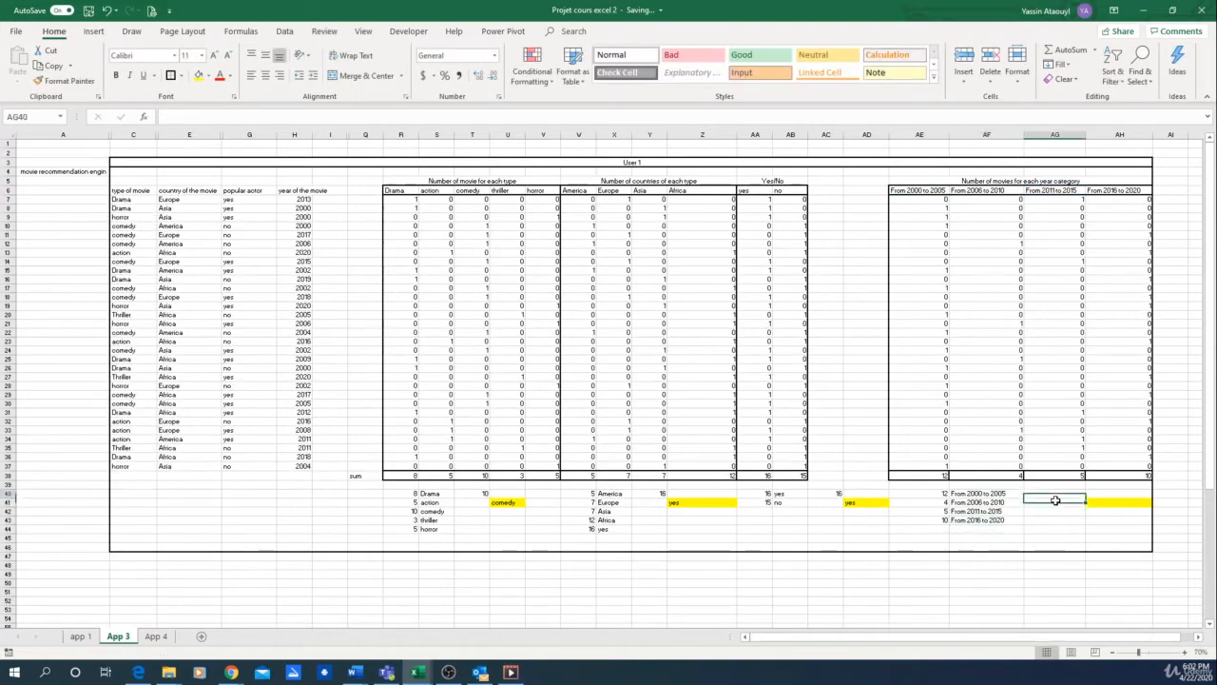
text(=max)
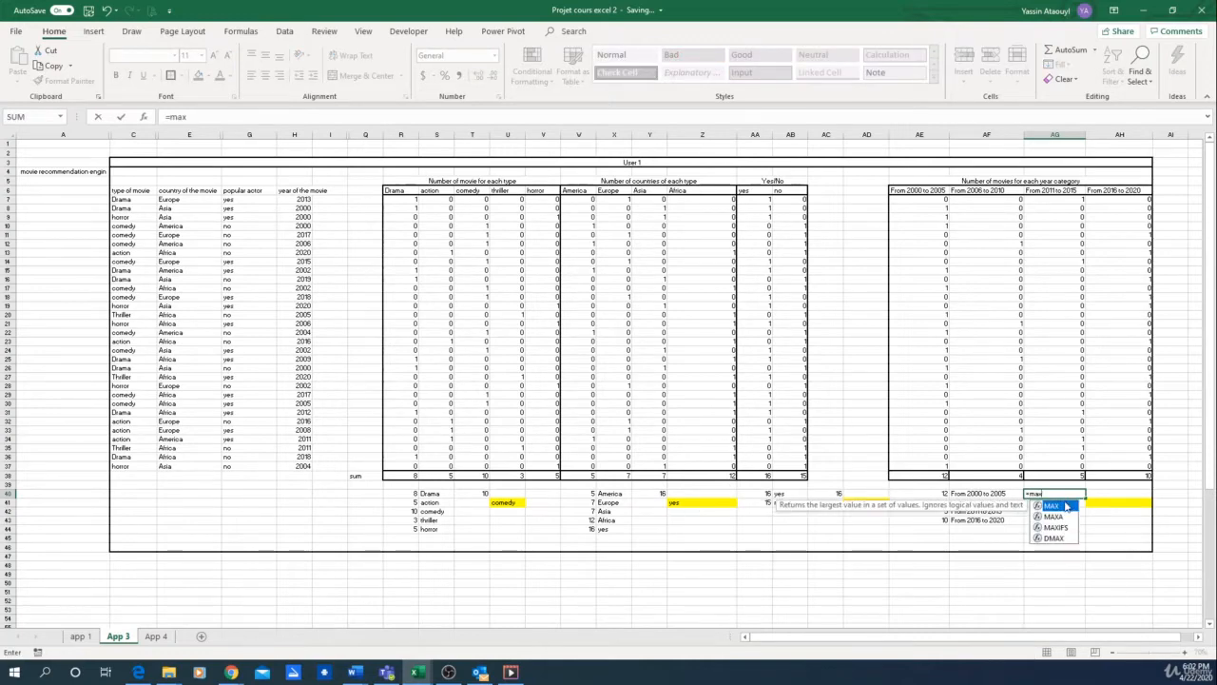
double_click(1067, 505)
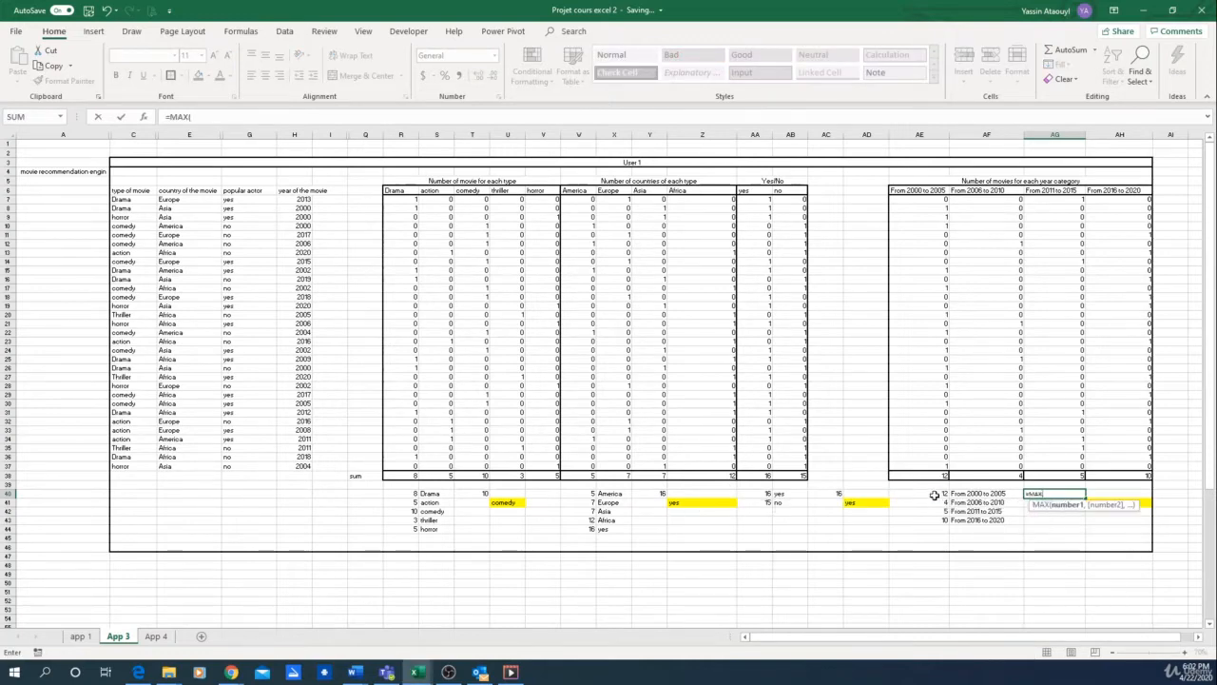
drag(935, 495, 939, 521)
key(Return)
Step: In the yellow cell AH41, enter =VLOOKUP(AG40,AE40:AF43,2) to return the year category matching the maximum count
click(1107, 500)
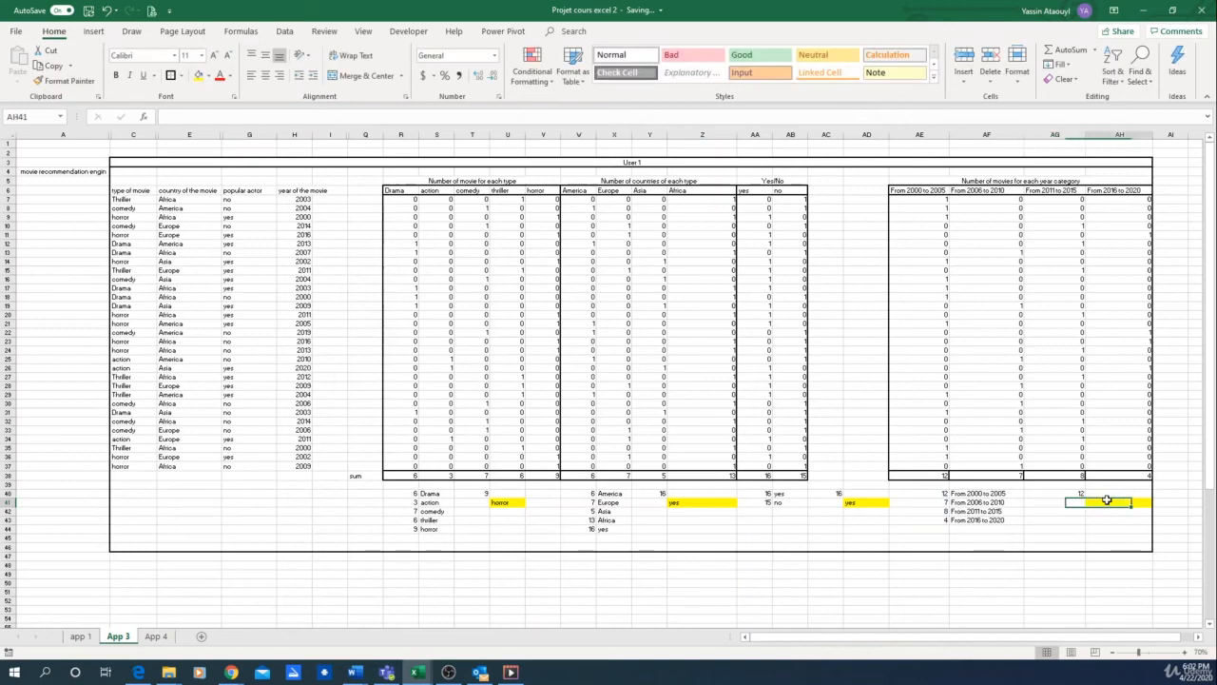
text(=vlo)
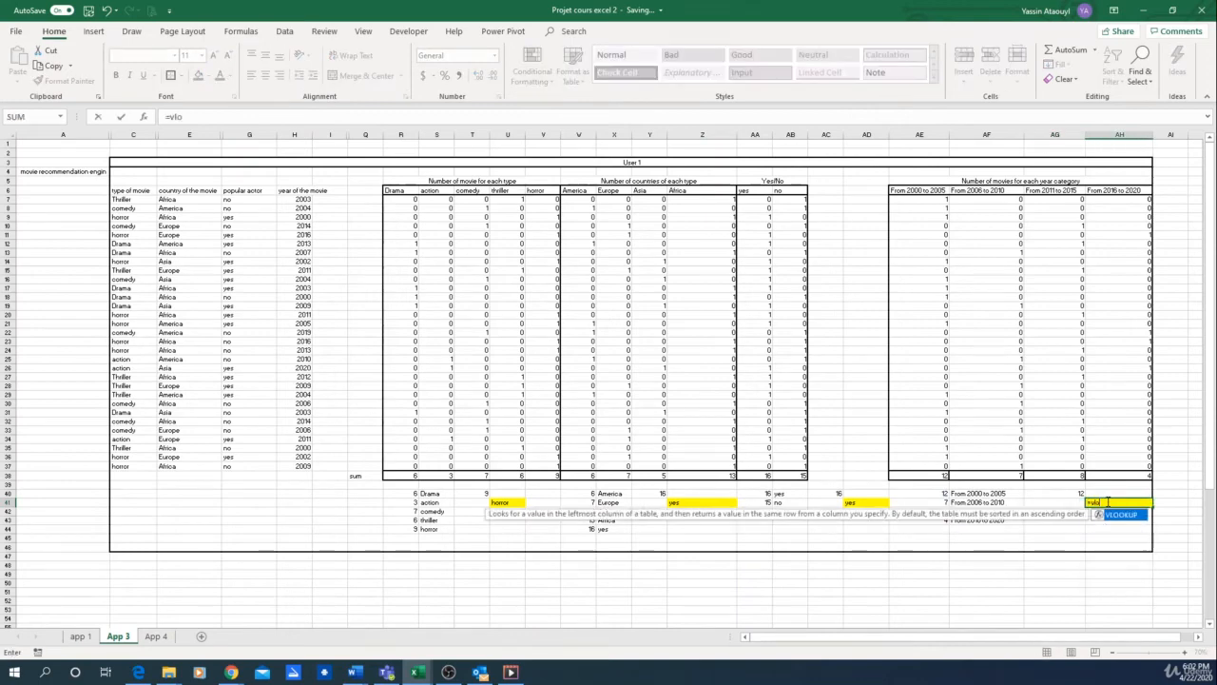
double_click(1122, 515)
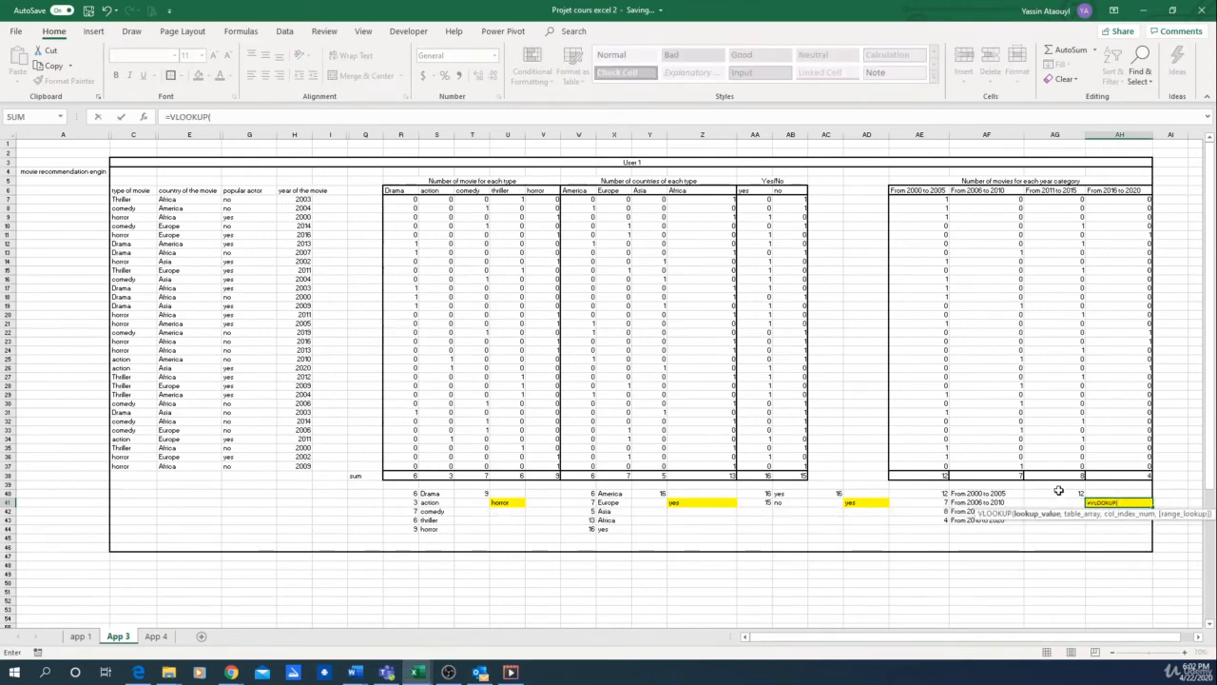
click(1057, 492)
text(,)
drag(941, 493, 980, 523)
text(,2)
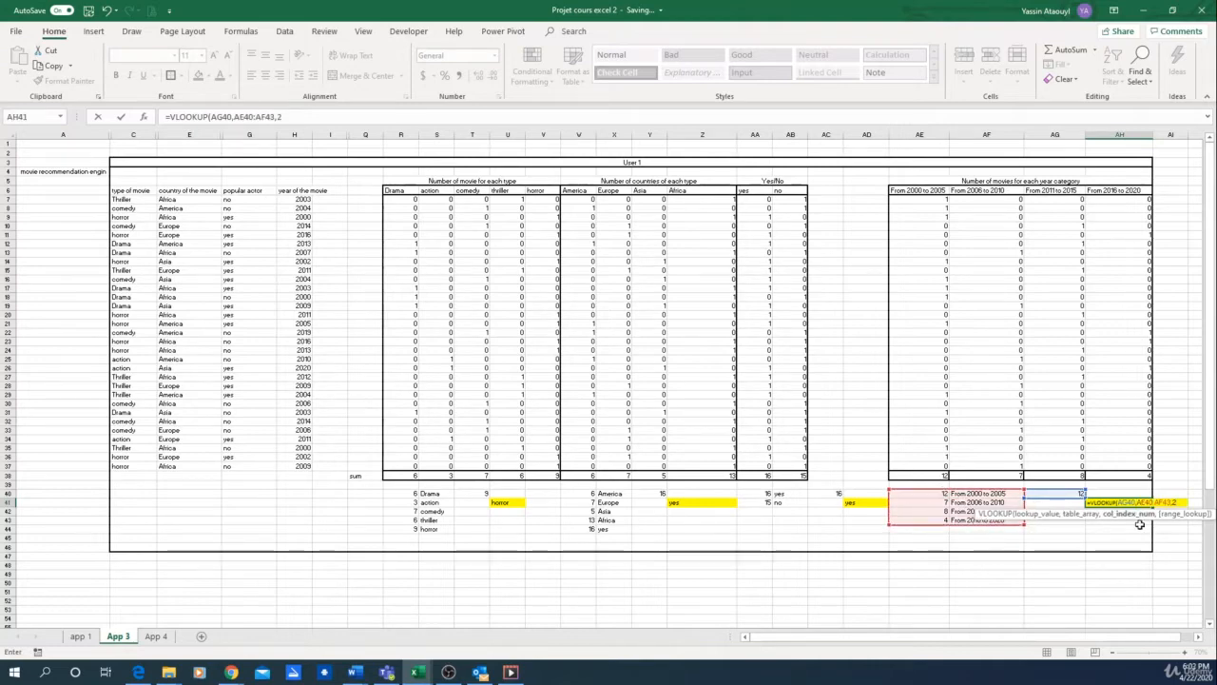
key(Return)
click(1132, 502)
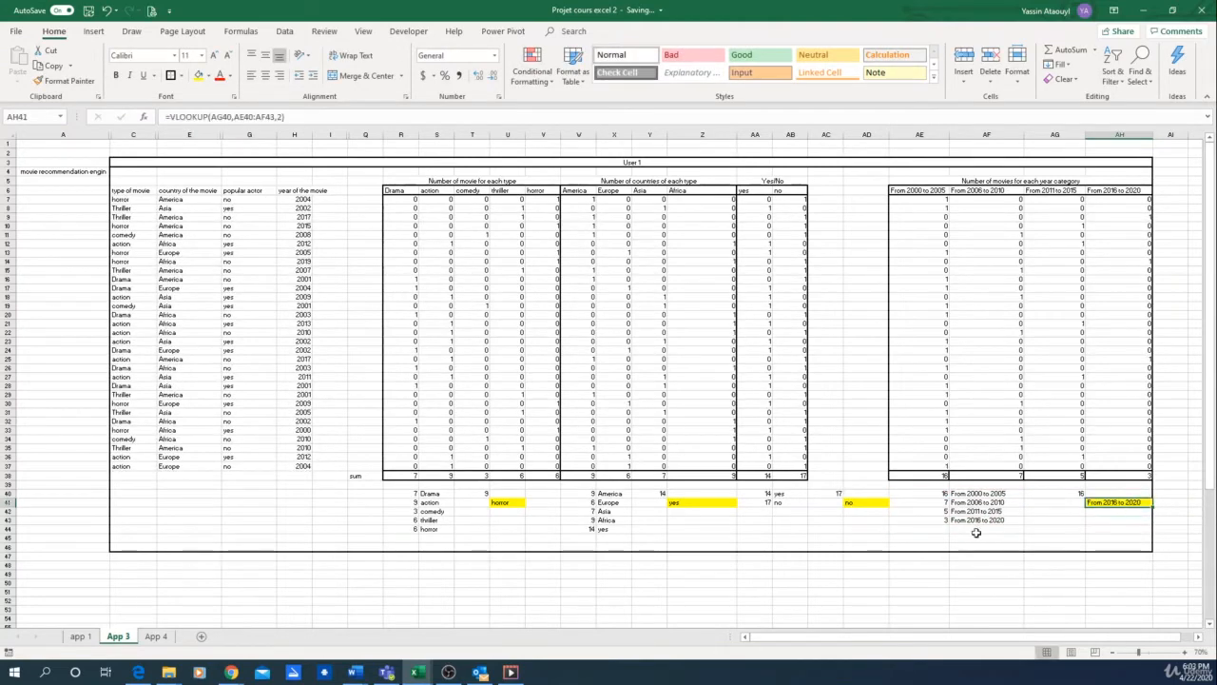
Step: Check the table range of the country lookup in Z41 and clear the surplus yes row W44:X44 from the country helper table
click(501, 502)
drag(501, 502, 1131, 504)
click(1002, 546)
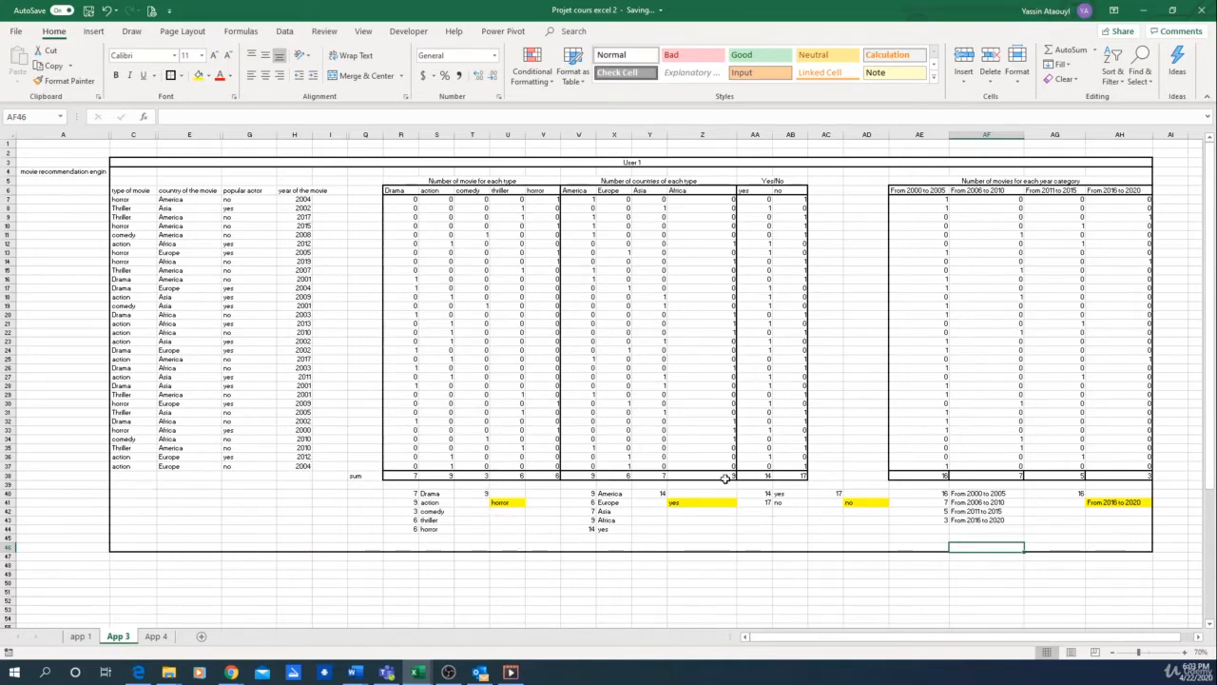
click(697, 502)
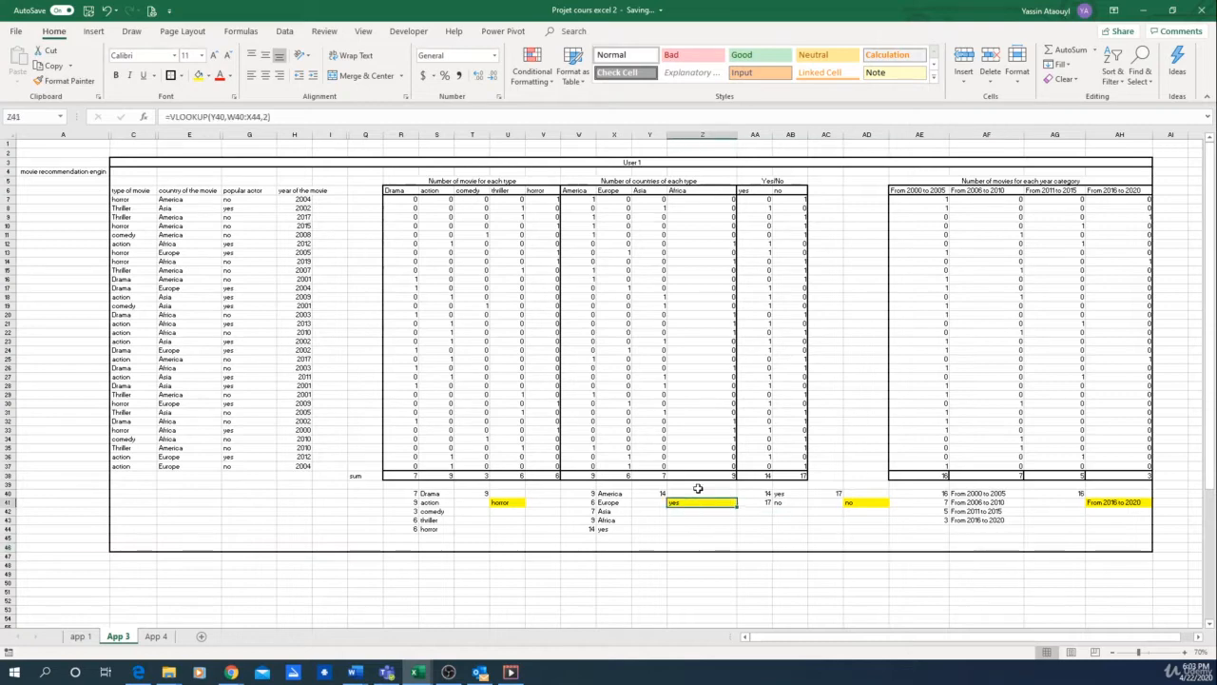
click(232, 117)
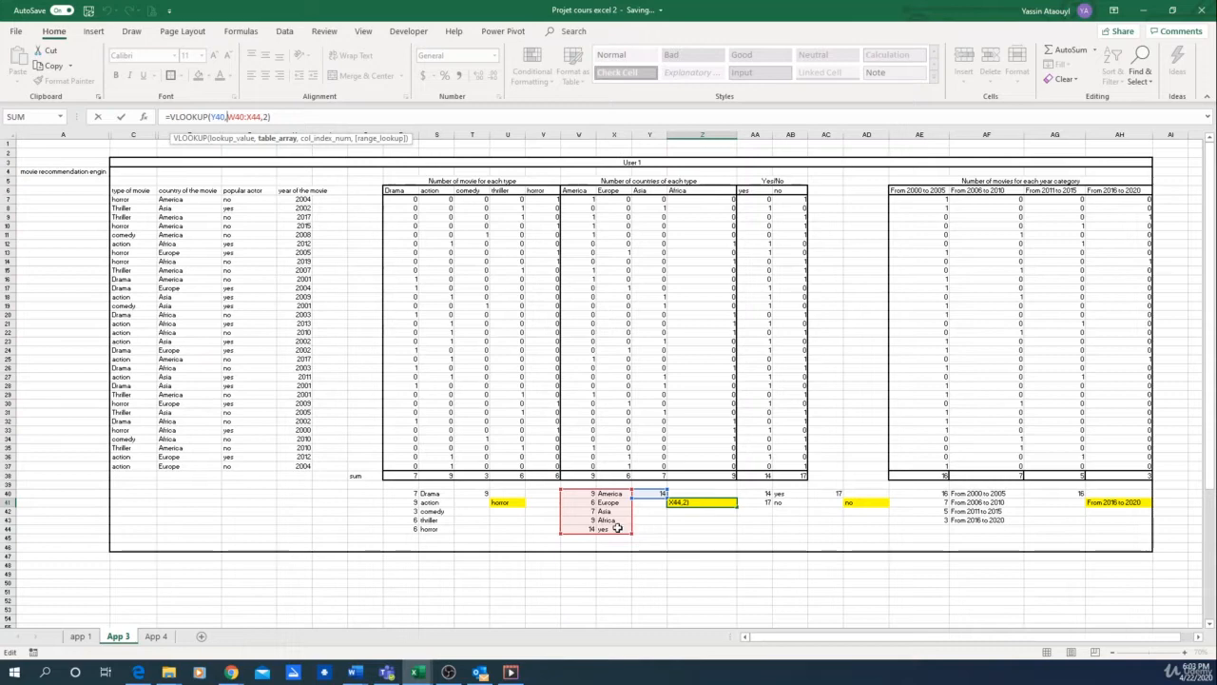
key(Return)
key(Left)
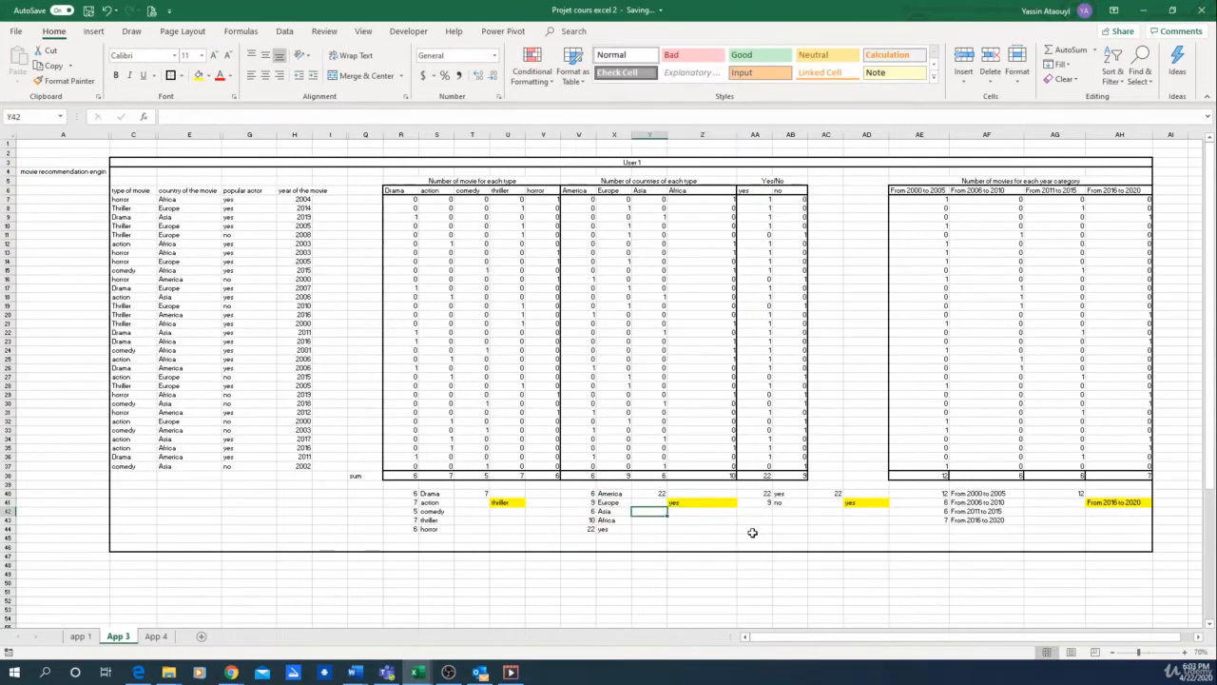
key(Left)
drag(582, 529, 605, 536)
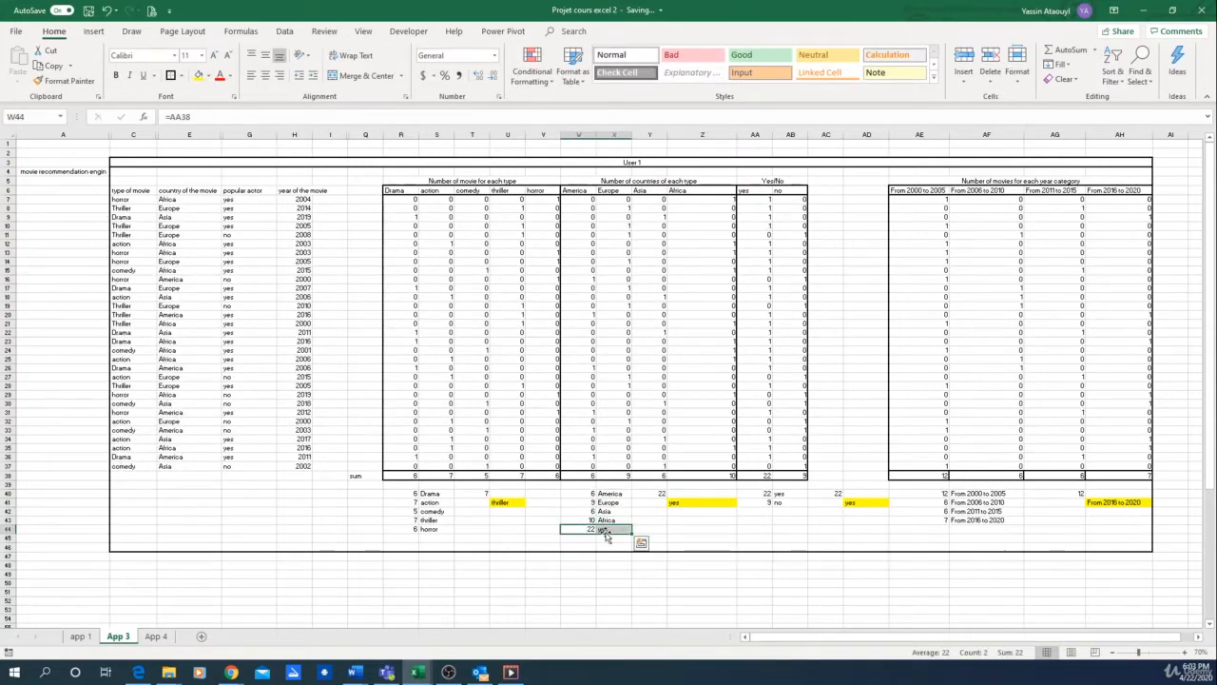
key(Delete)
click(679, 537)
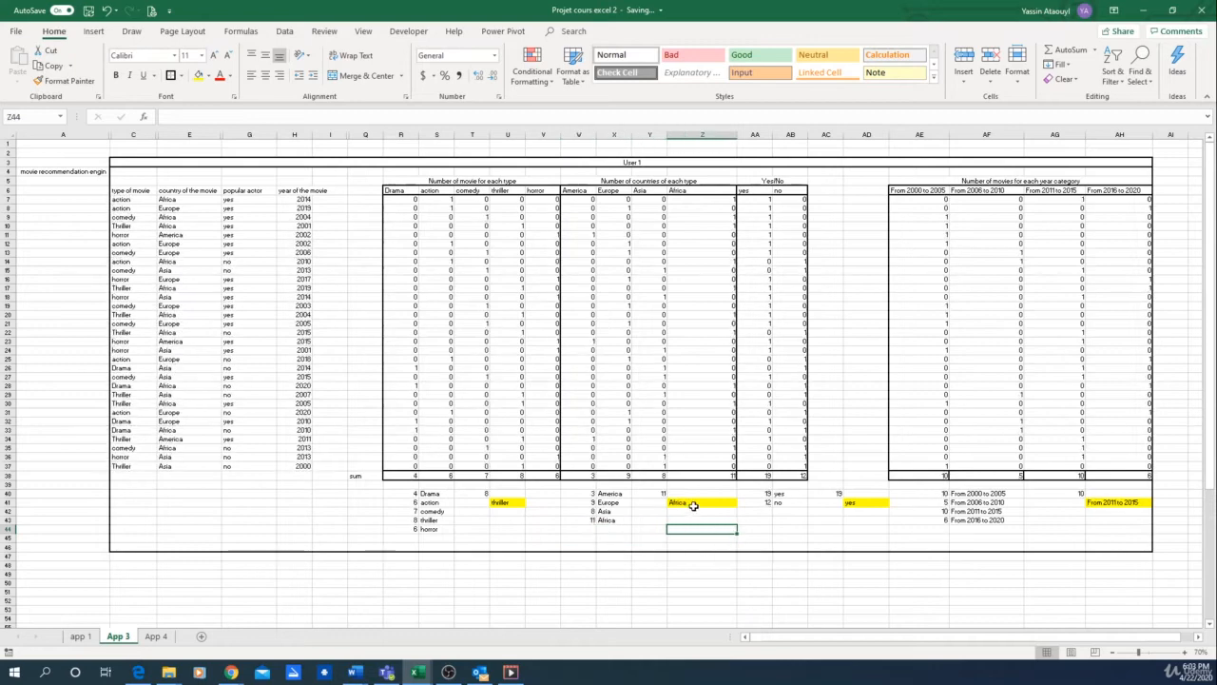
Step: Review the country, popular-actor and year-category lookups in the yellow cells Z41, AD41 and AH41
click(694, 505)
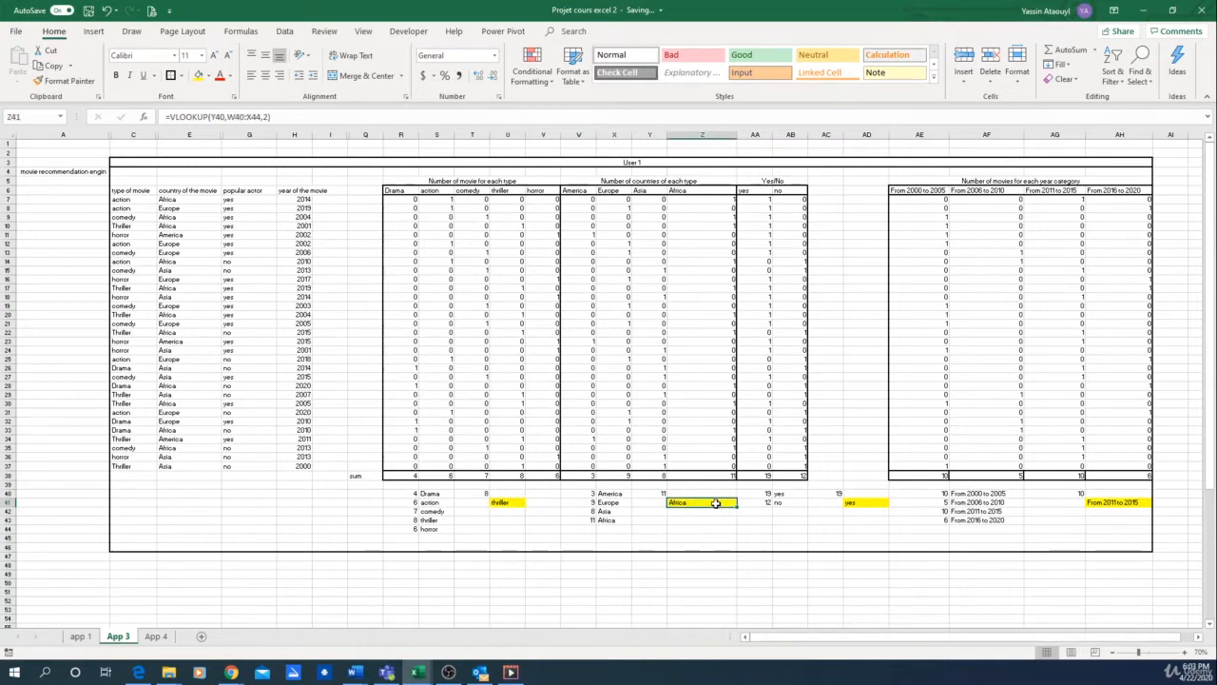
click(869, 506)
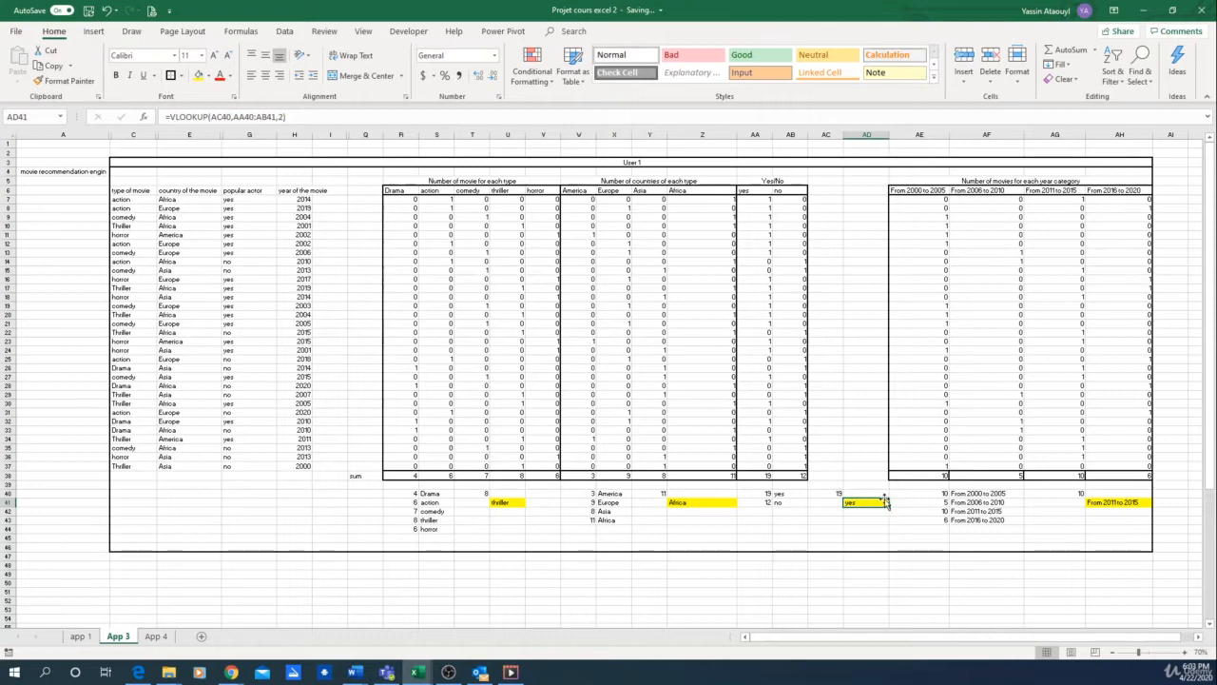
click(1113, 506)
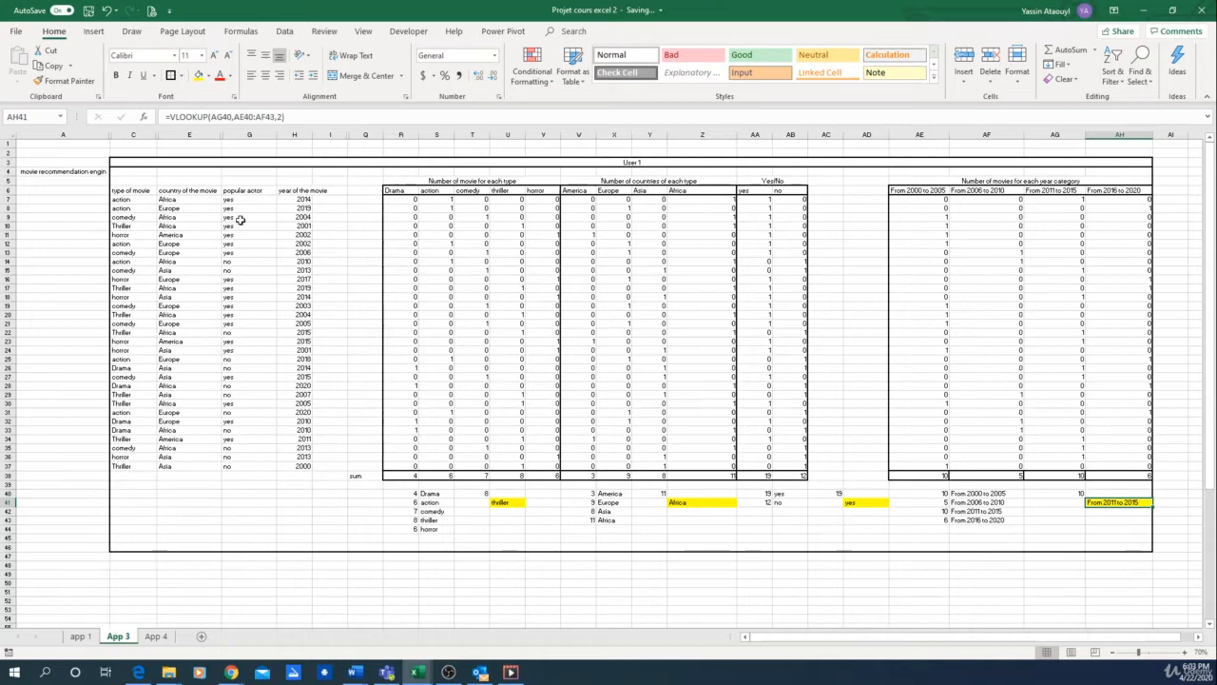
Step: Copy the whole User 1 block A3:AH46 and paste it below at A49
drag(81, 162, 785, 542)
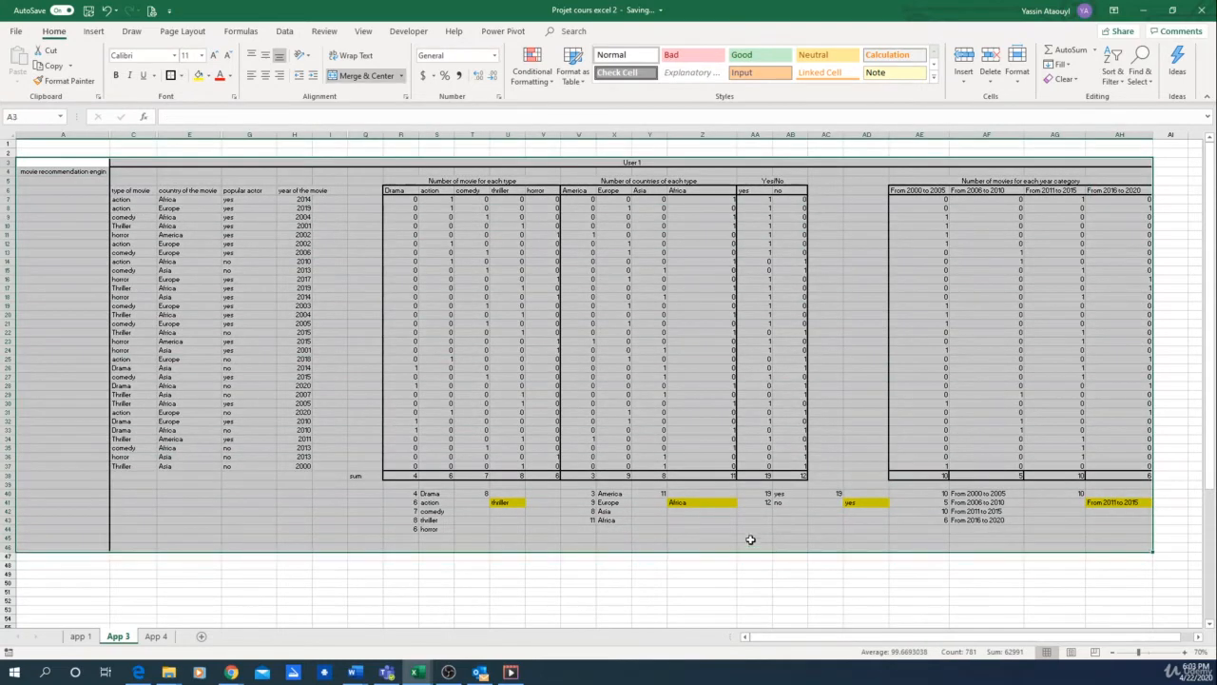
key(ctrl+c)
scroll(83, 430, down, 5)
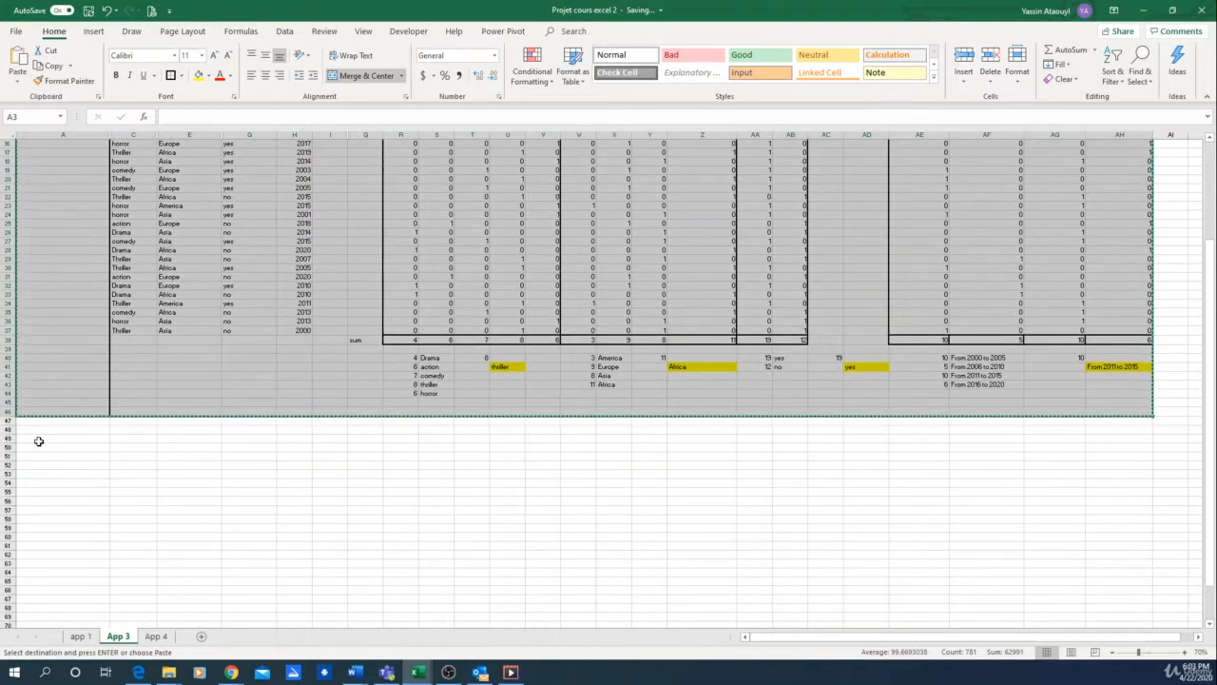
click(40, 440)
key(ctrl+v)
Step: Paste two more copies of the User 1 block at A95 and A141
scroll(447, 491, down, 12)
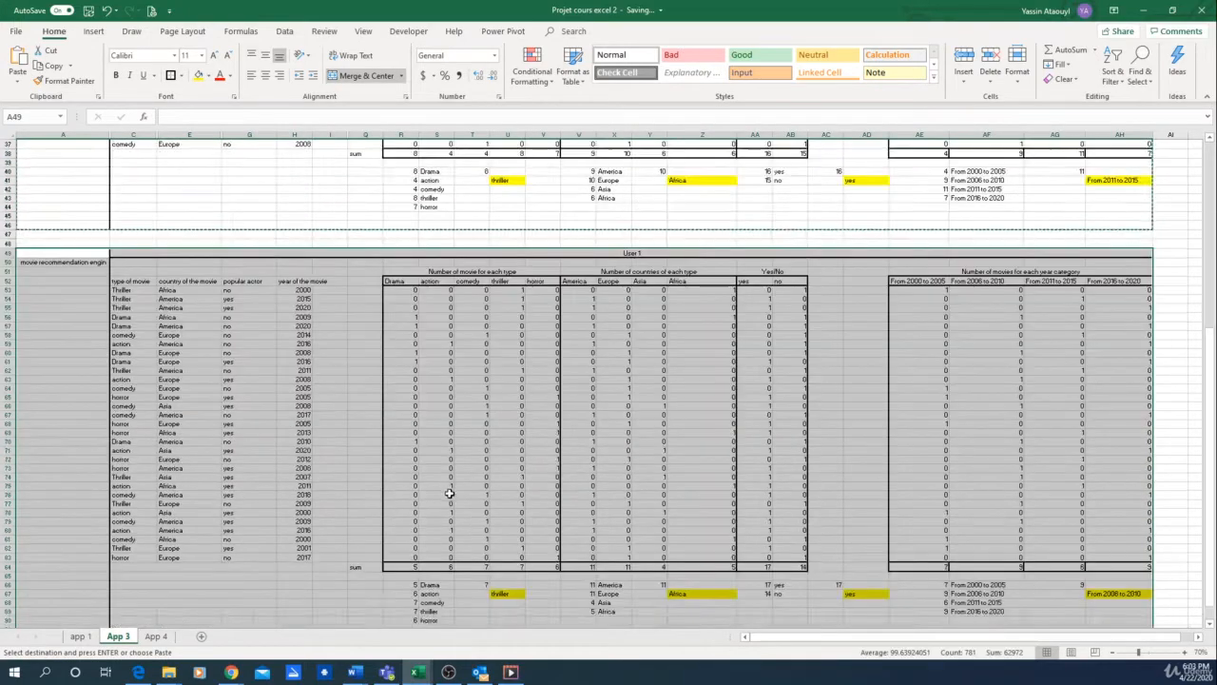
scroll(56, 442, down, 3)
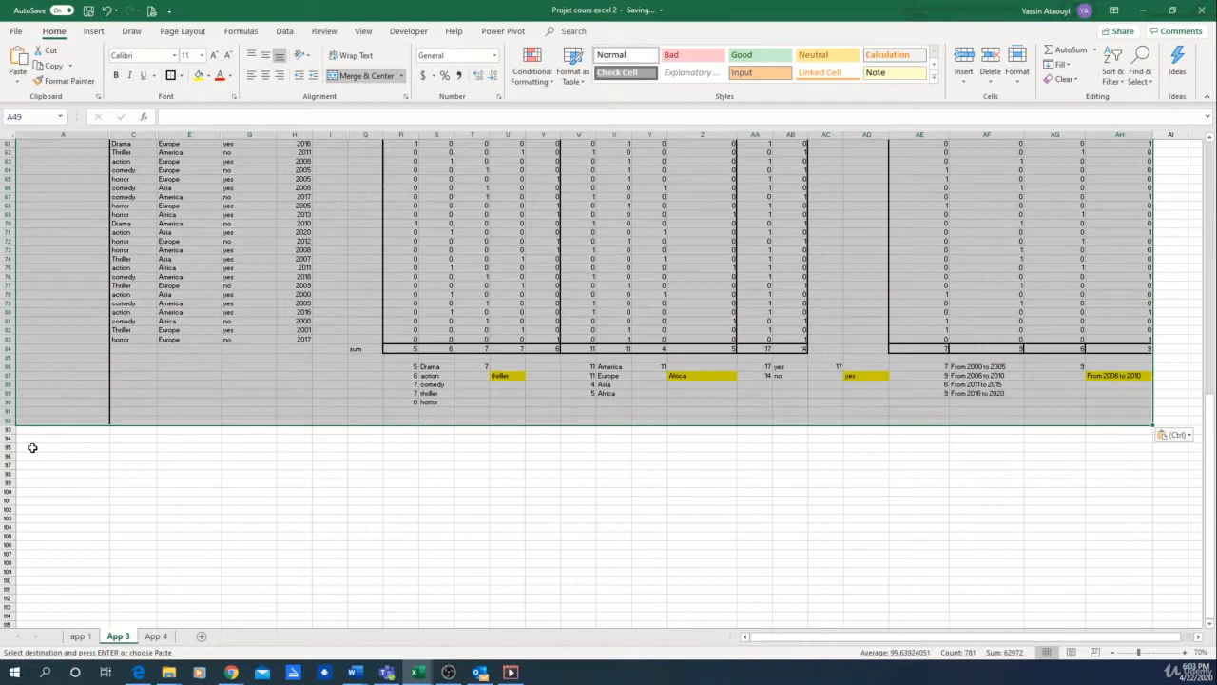
click(33, 447)
key(ctrl+v)
scroll(152, 456, down, 13)
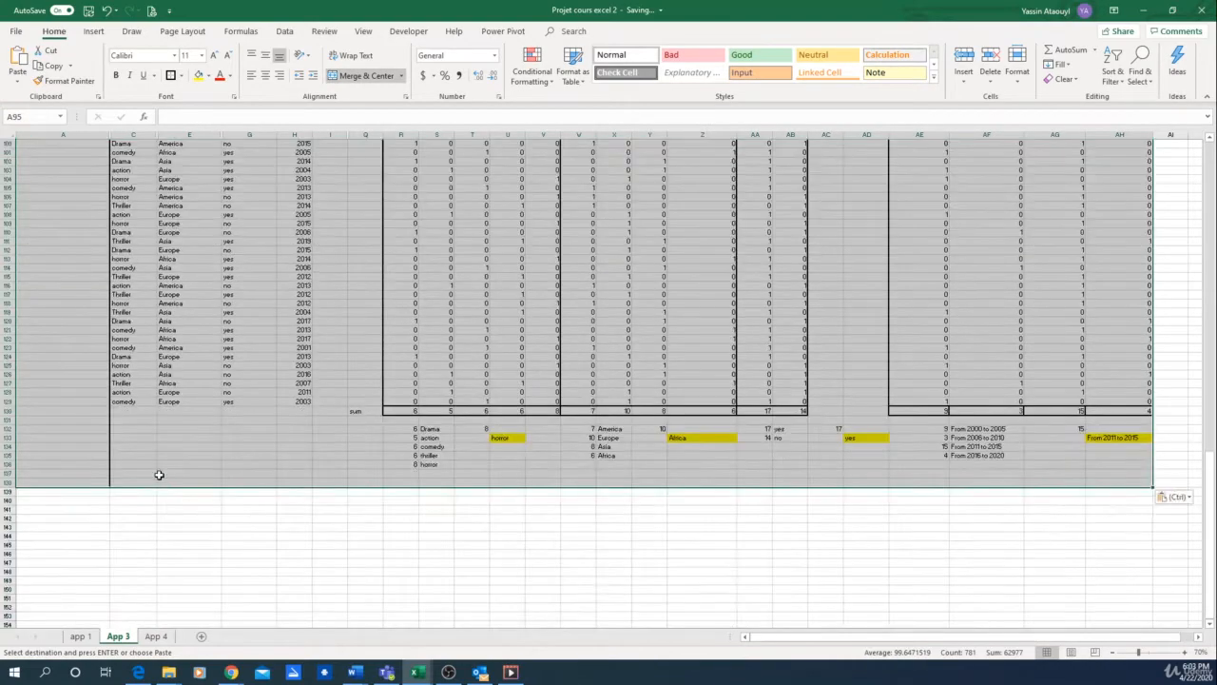
scroll(81, 447, down, 3)
click(52, 427)
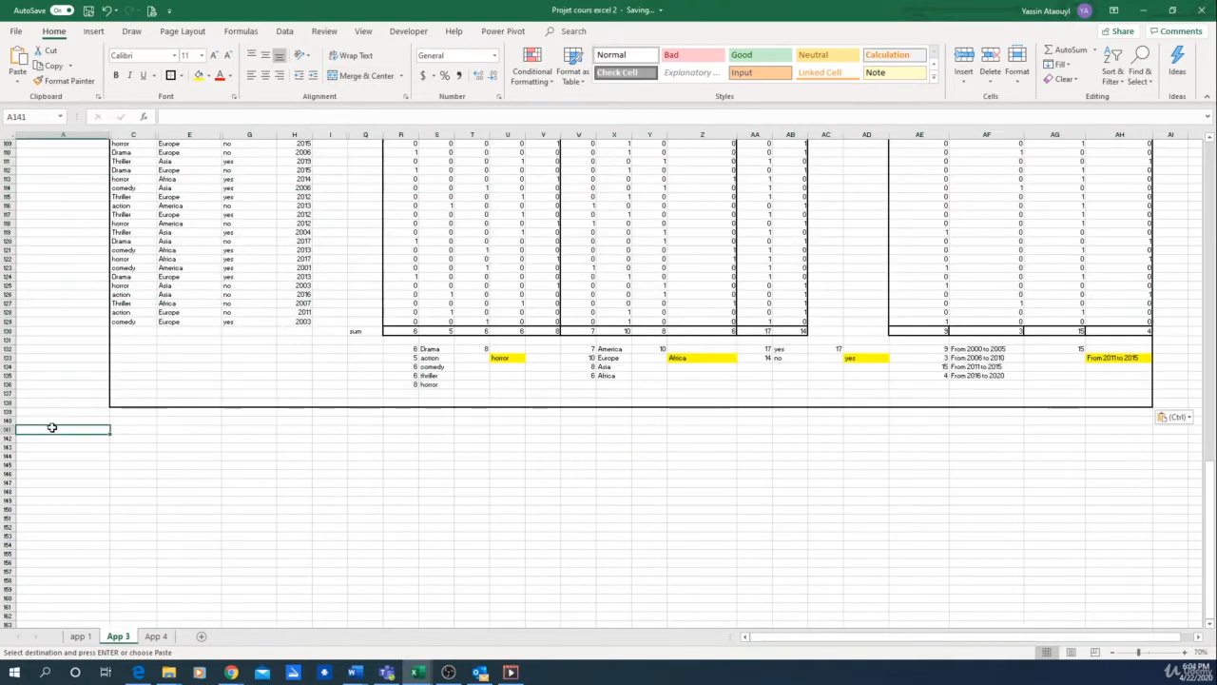
key(ctrl+v)
scroll(749, 499, down, 7)
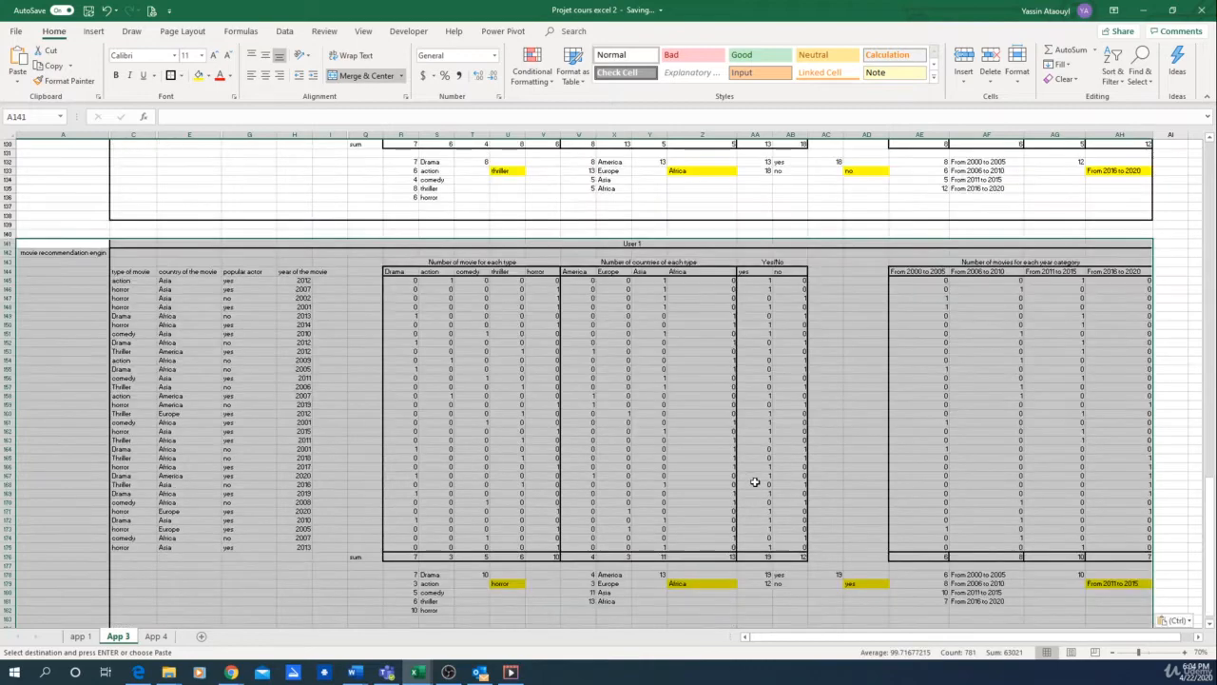
Step: Enter the label "Movie type" in AL7, in the empty area beside the first User 1 block
click(480, 226)
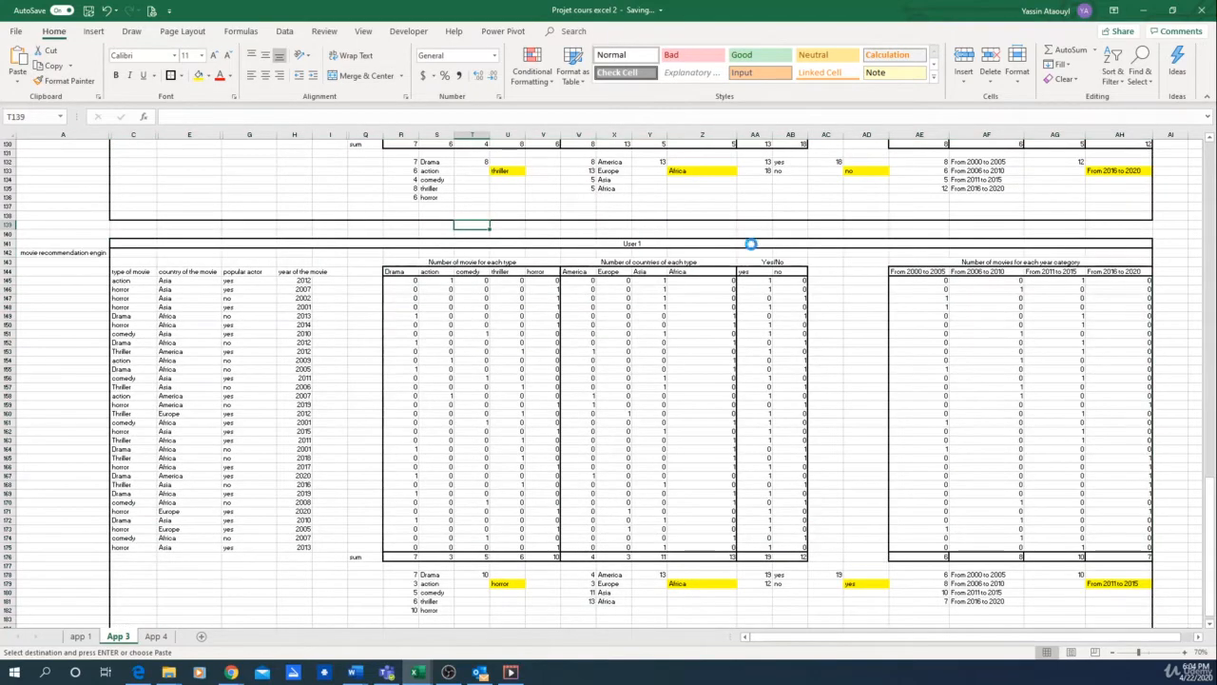
scroll(698, 386, up, 20)
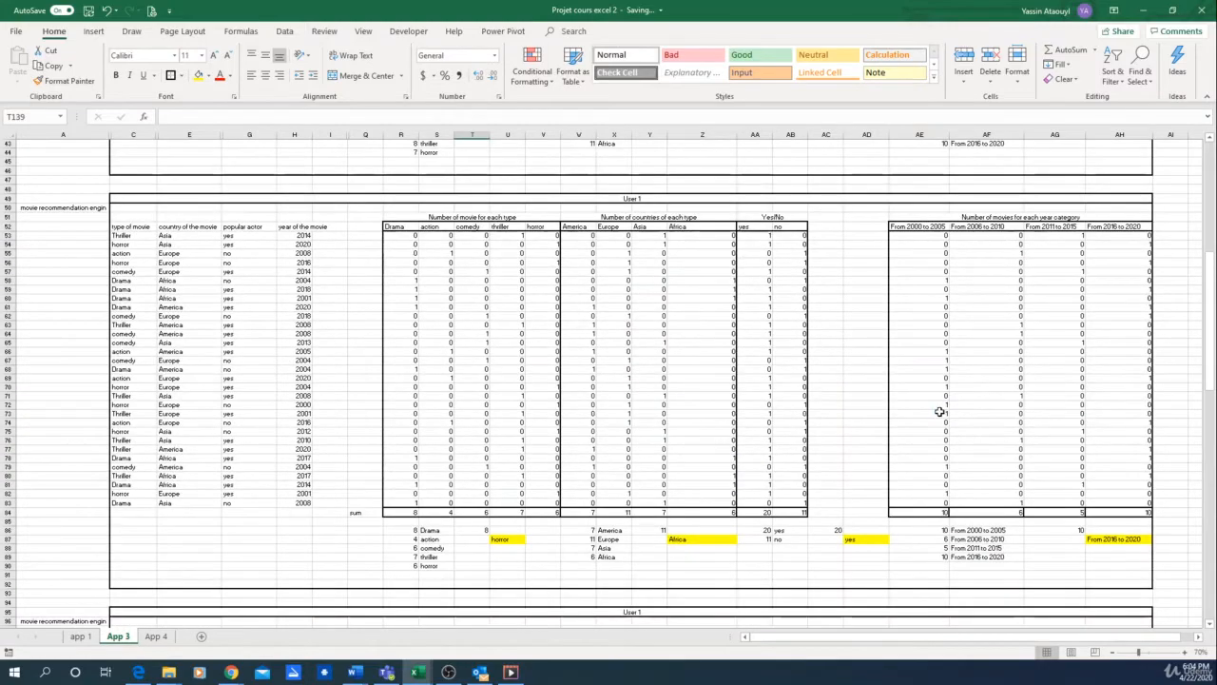
ctrl+scroll(939, 409, down, 1)
click(1037, 268)
scroll(1037, 268, up, 11)
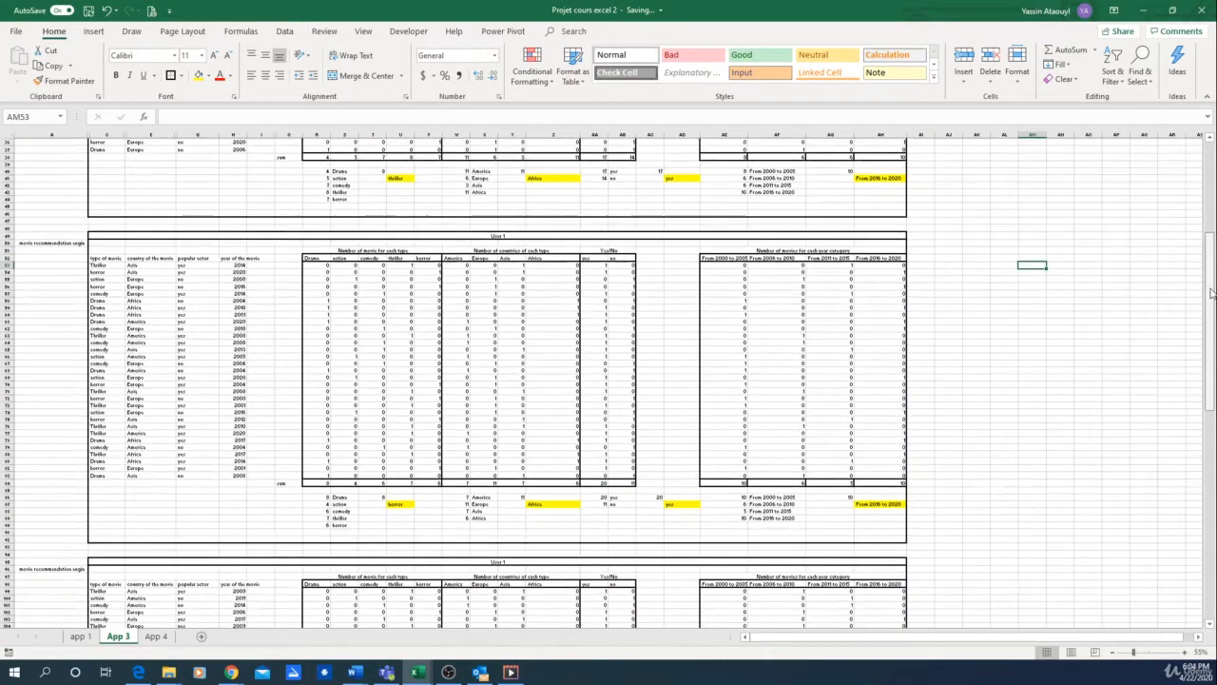
click(980, 193)
key(Right)
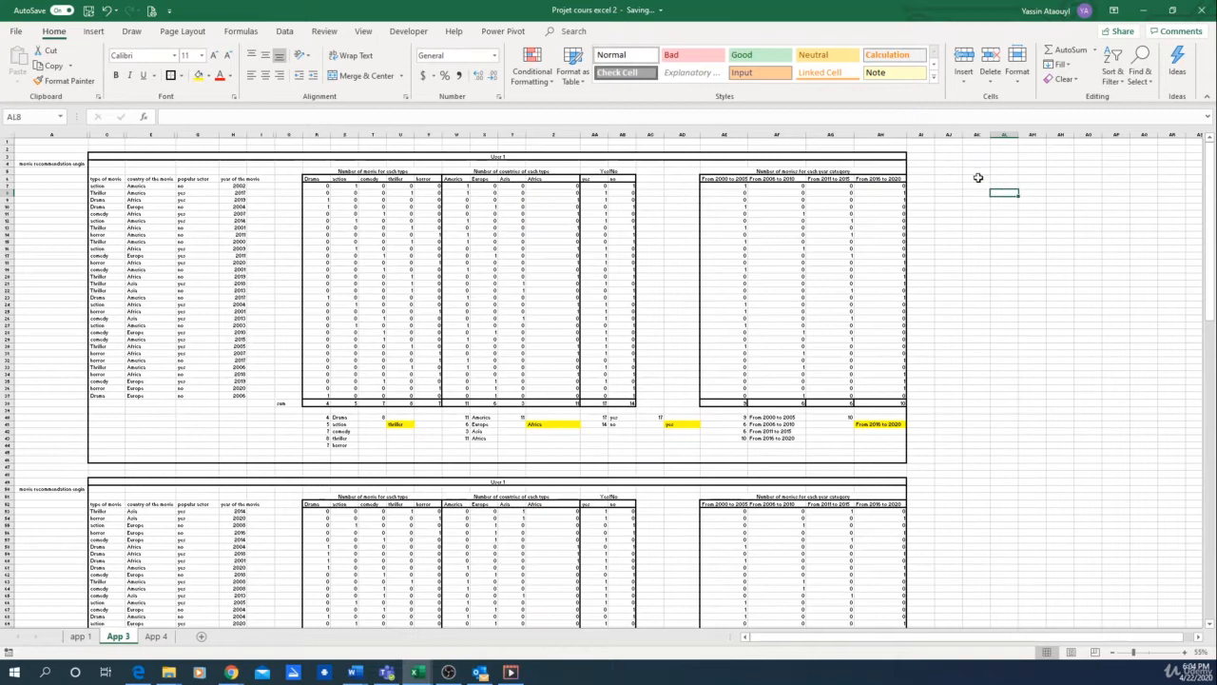
click(1008, 178)
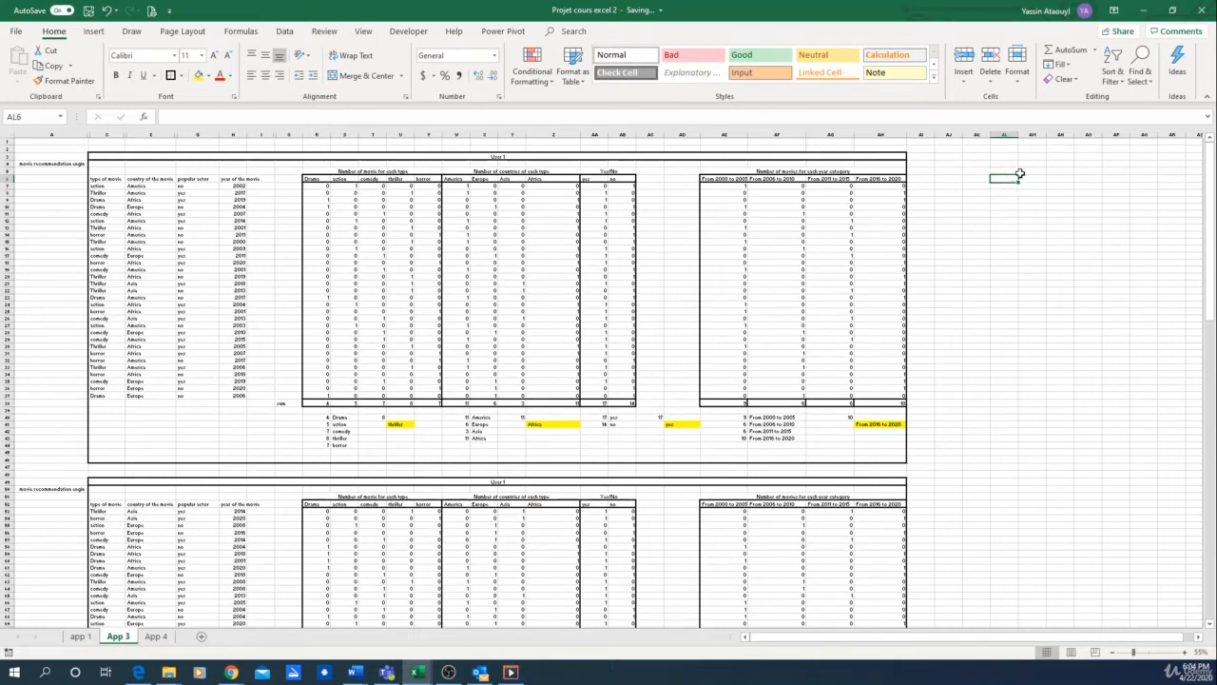
key(Down)
text(Mo)
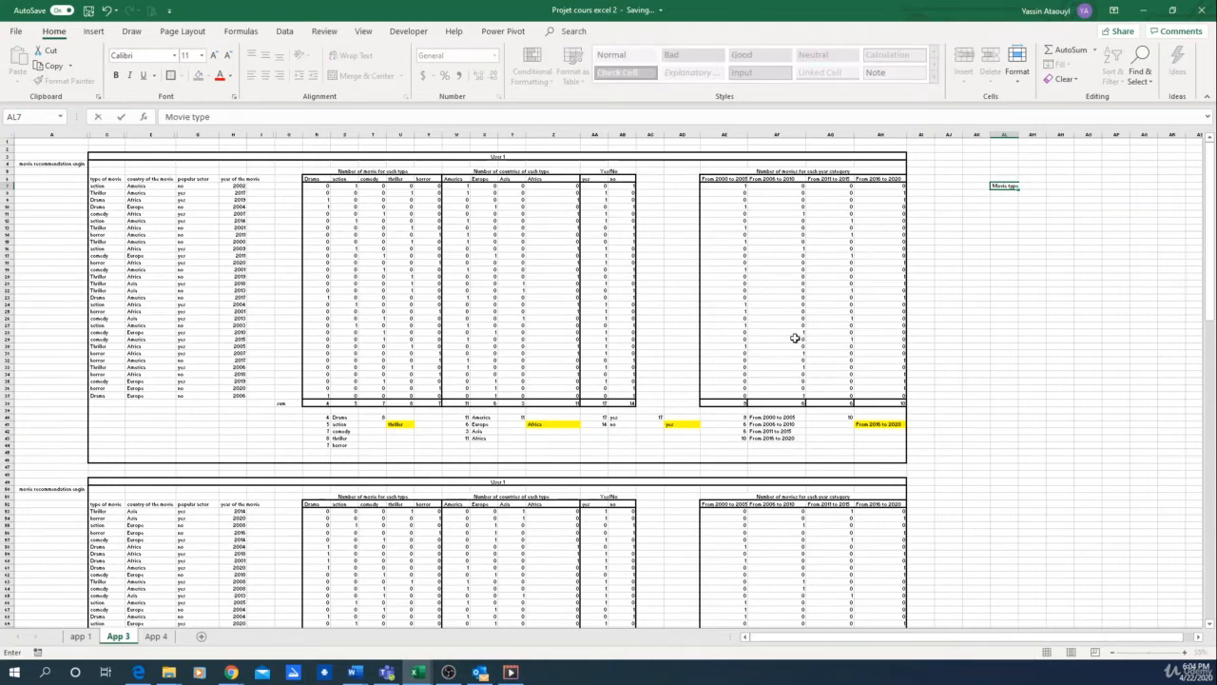
click(1032, 200)
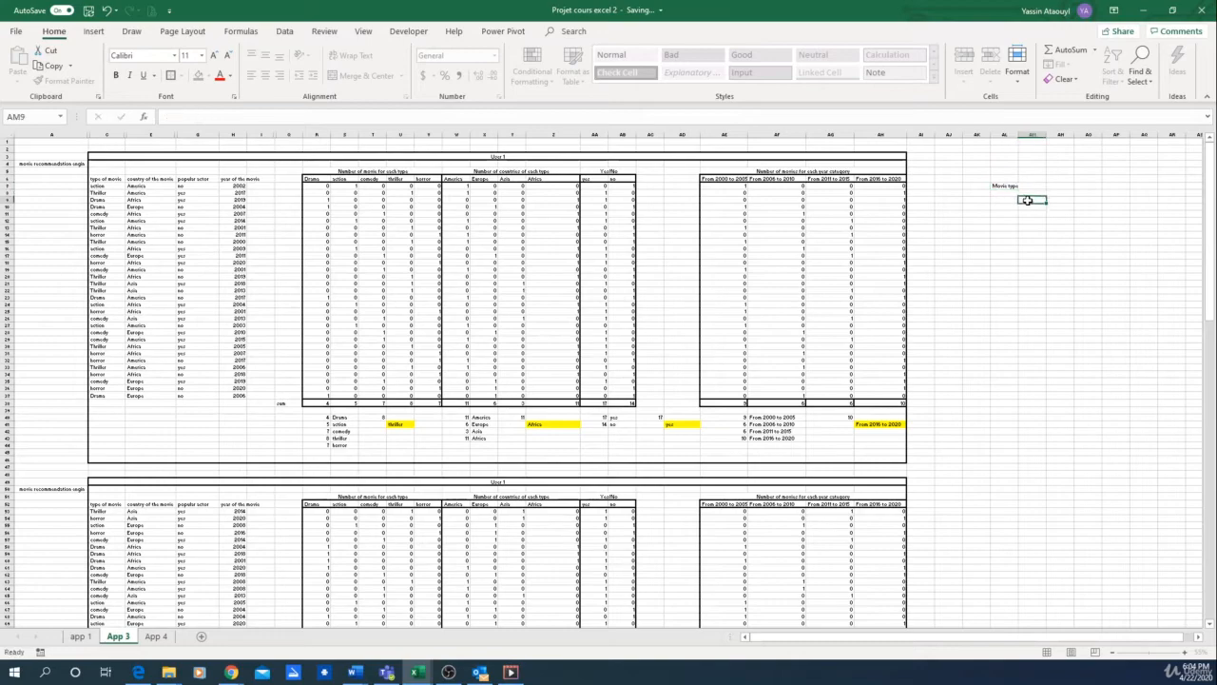
Step: Enter the label "country of the movie" in AN7, on the same row as the "Movie type" label
scroll(1030, 188, up, 2)
key(Right)
key(Right)
key(Right)
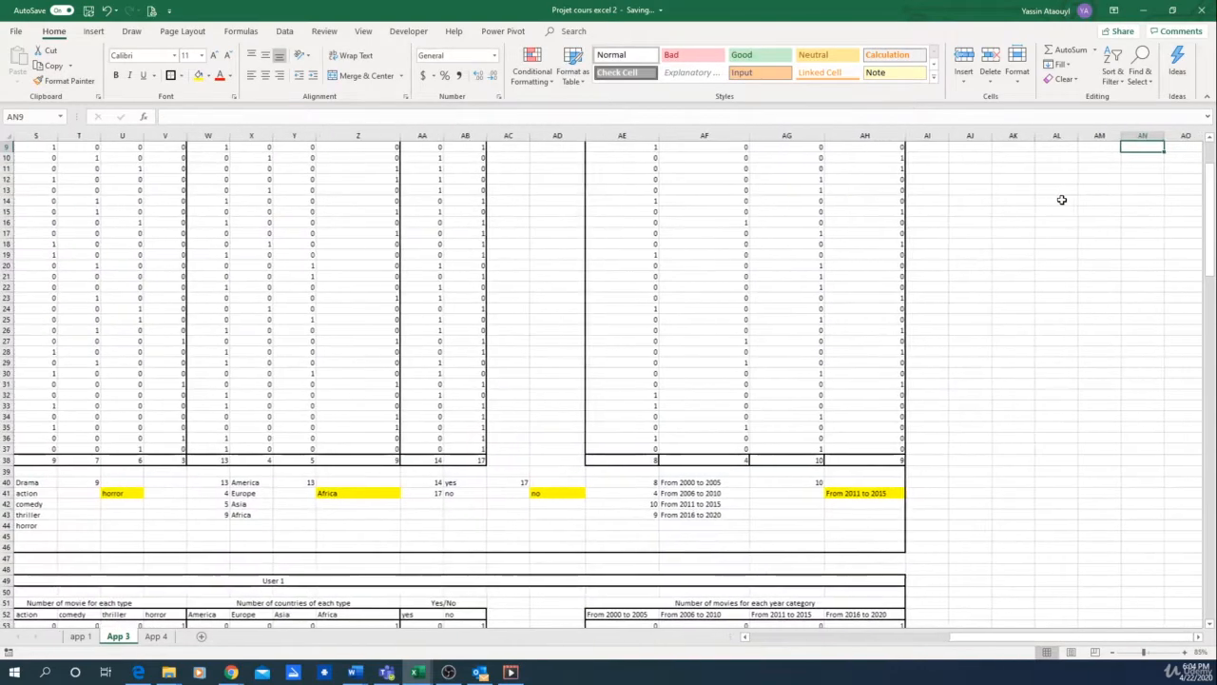
key(Up)
key(Up)
key(Up)
key(Up)
key(Up)
key(Up)
key(Up)
scroll(1046, 184, right, 3)
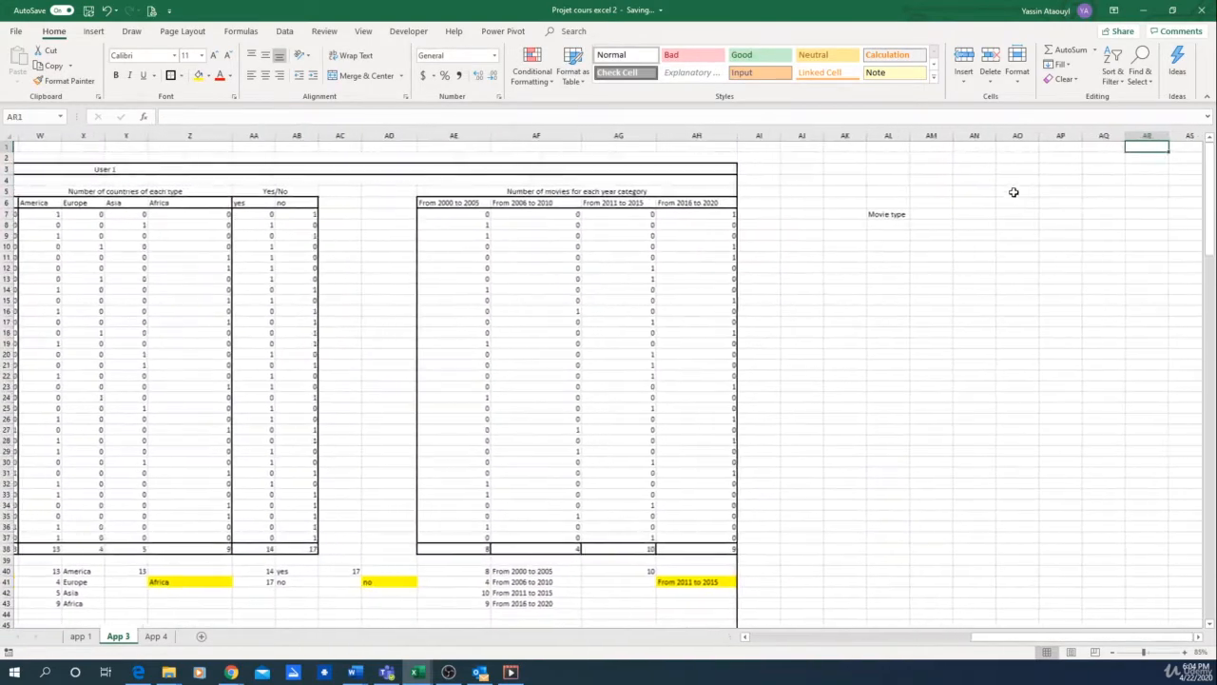
click(928, 212)
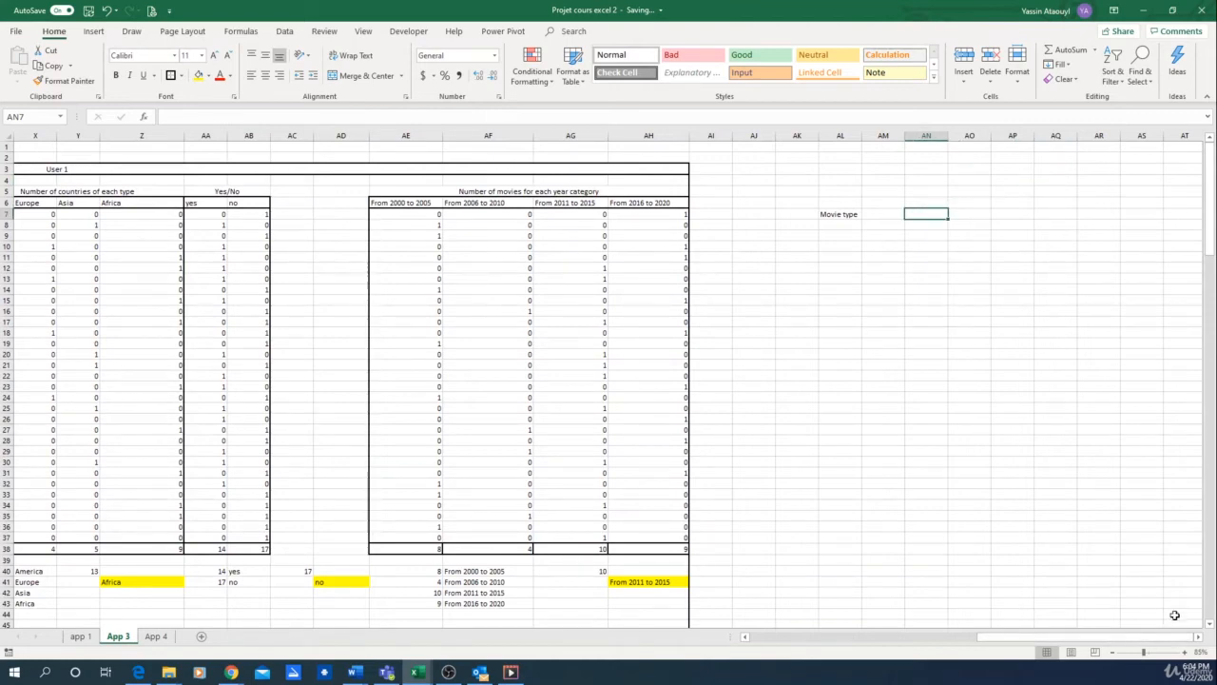
text(country of the movie)
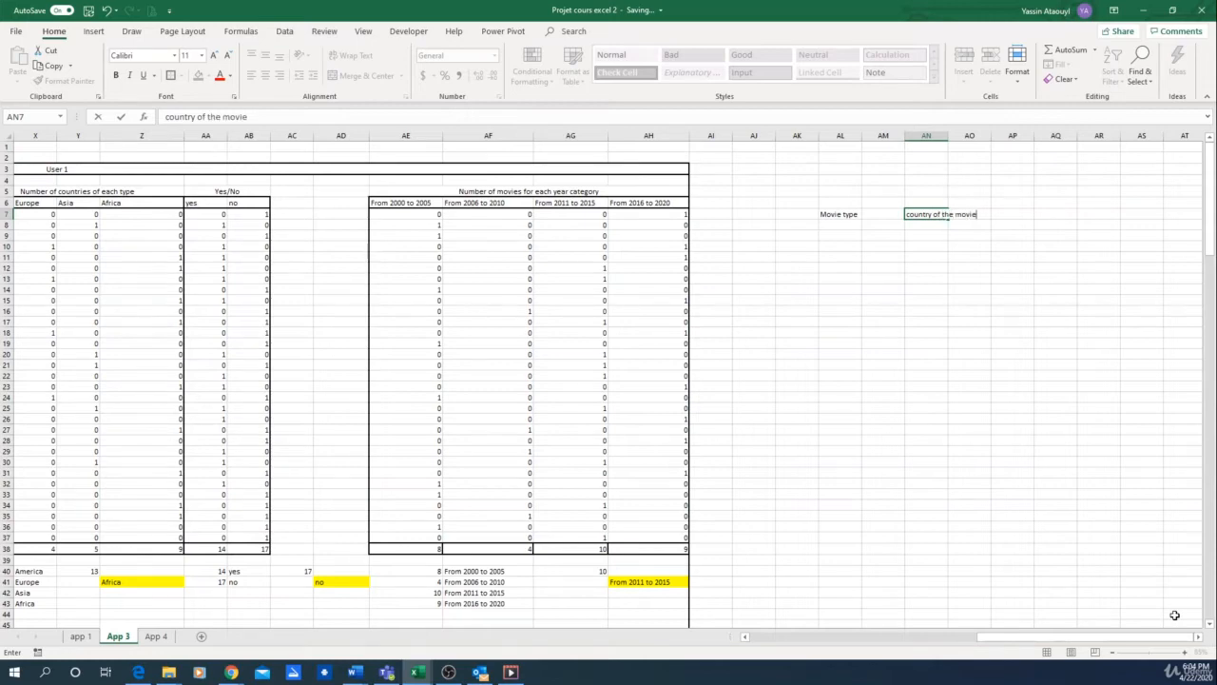
key(Tab)
key(Tab)
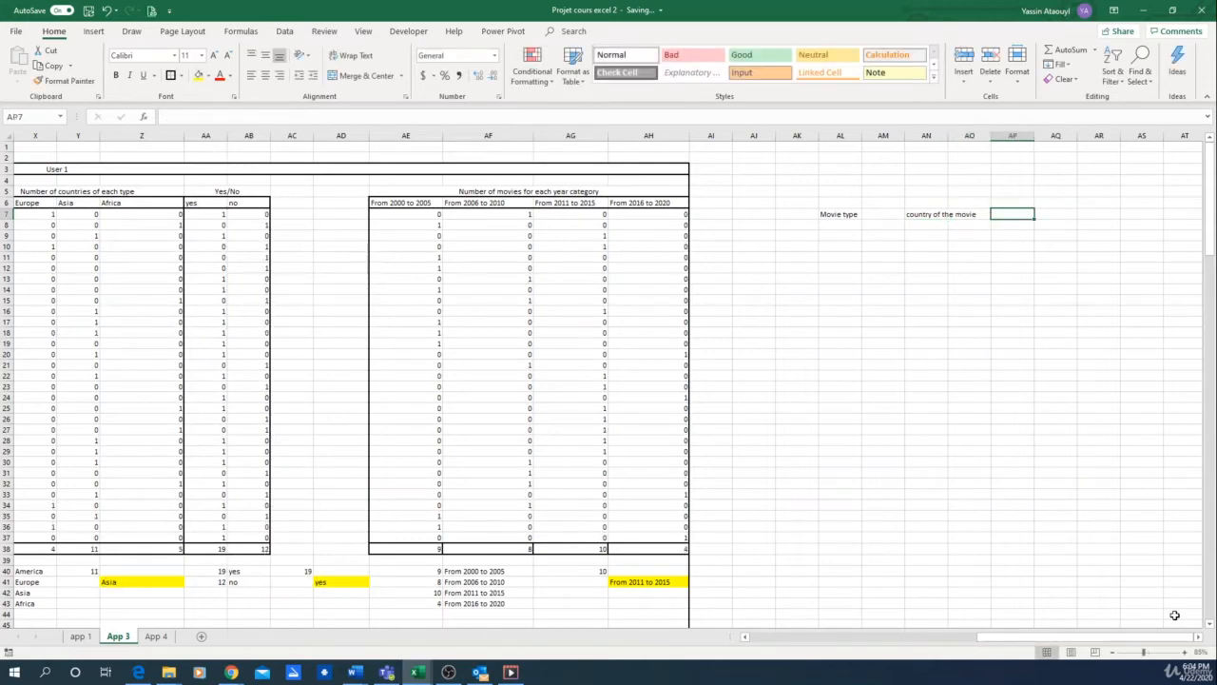
Step: Add the labels "popular actor" in AP7 and "Year category" in AR7
text(popular ac)
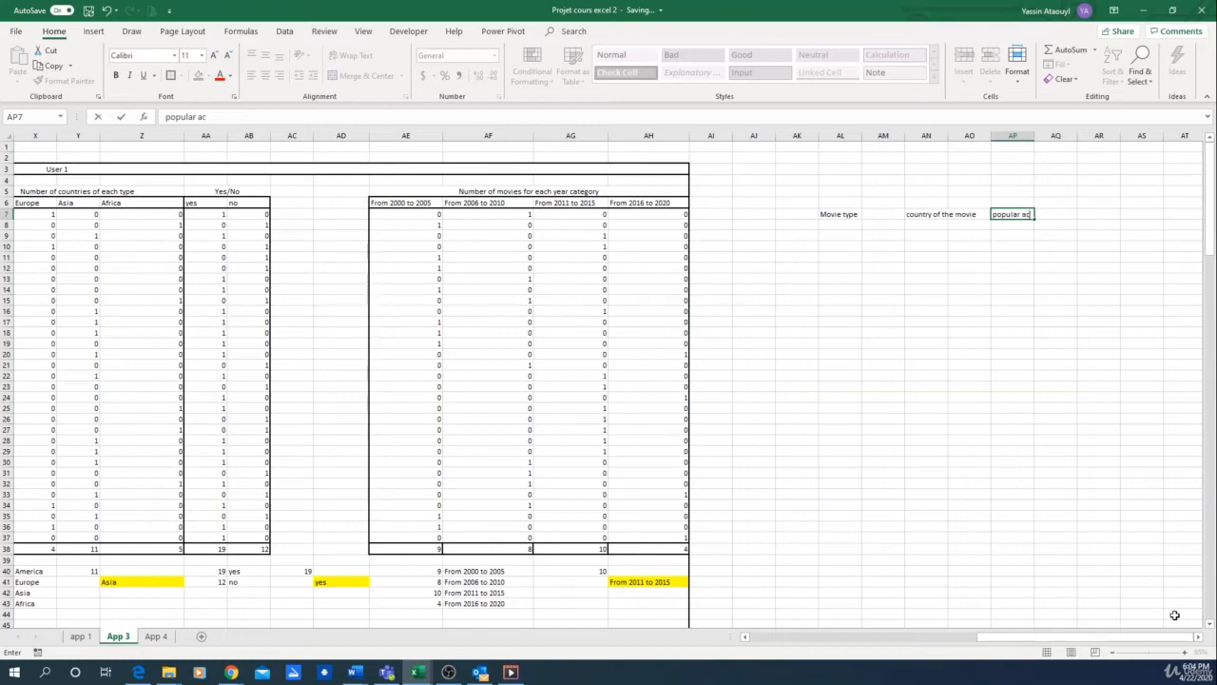
key(Tab)
key(Tab)
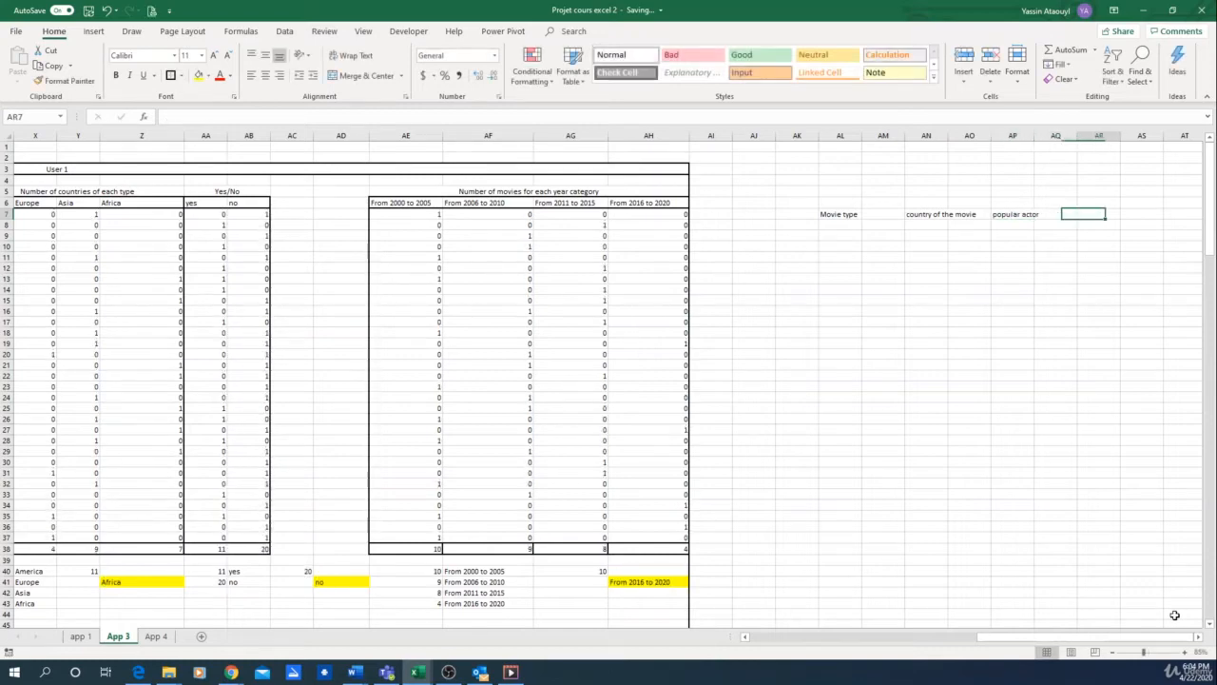
text(Year category)
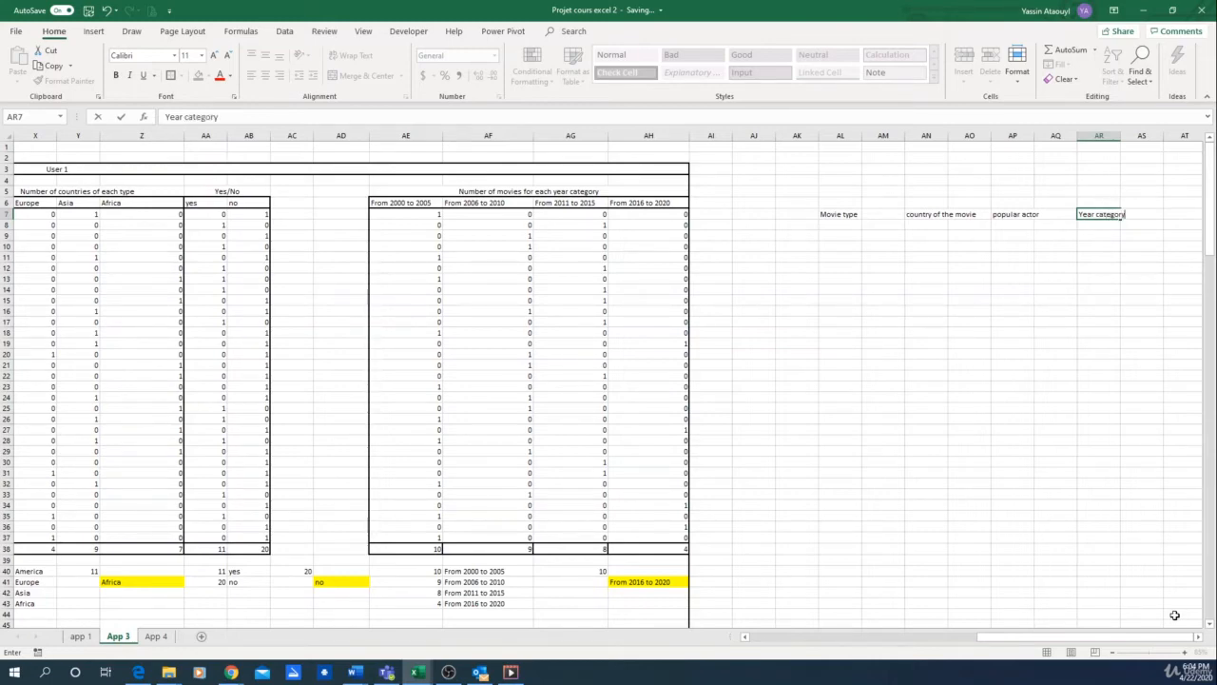
key(Return)
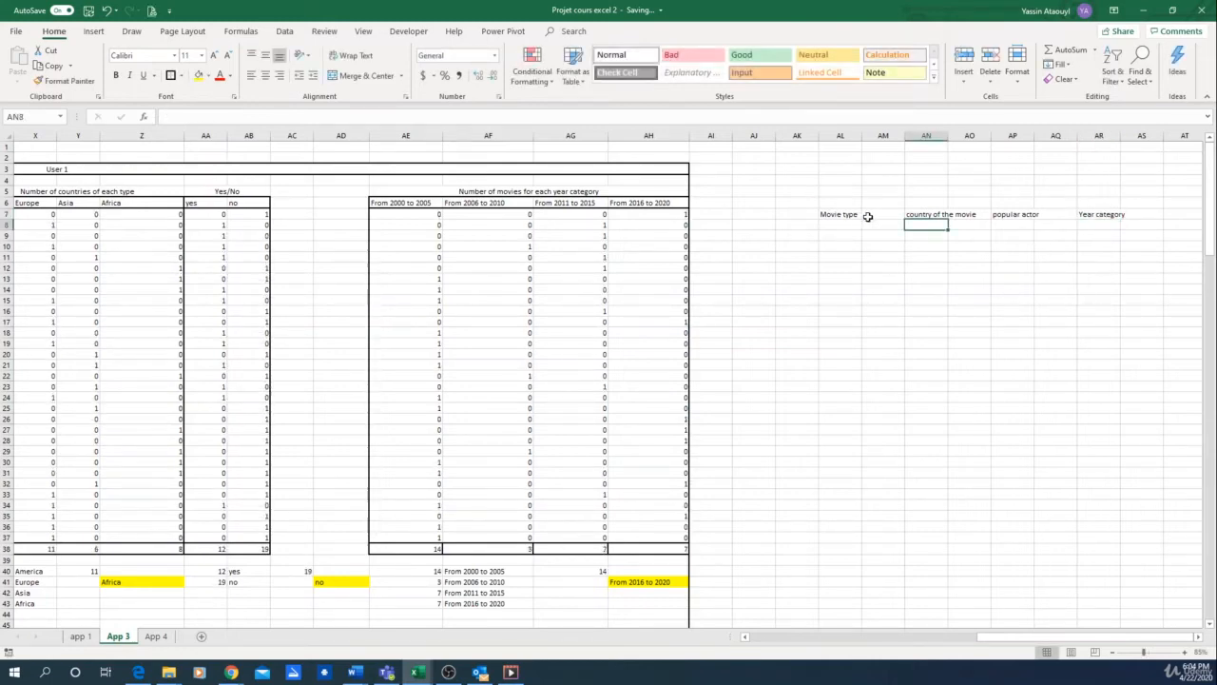
Step: Merge and center each of the four row 7 labels across its two columns, from AL7:AM7 through AR7:AS7
drag(867, 215, 837, 215)
click(361, 76)
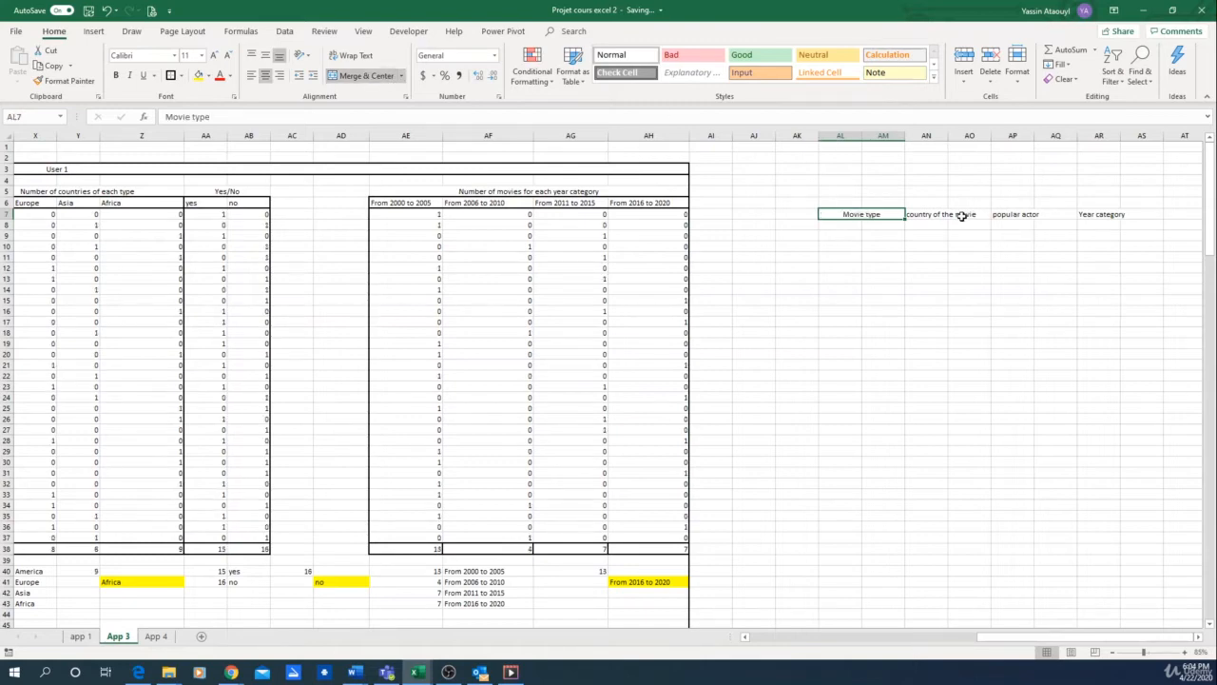
drag(962, 215, 917, 215)
key(F4)
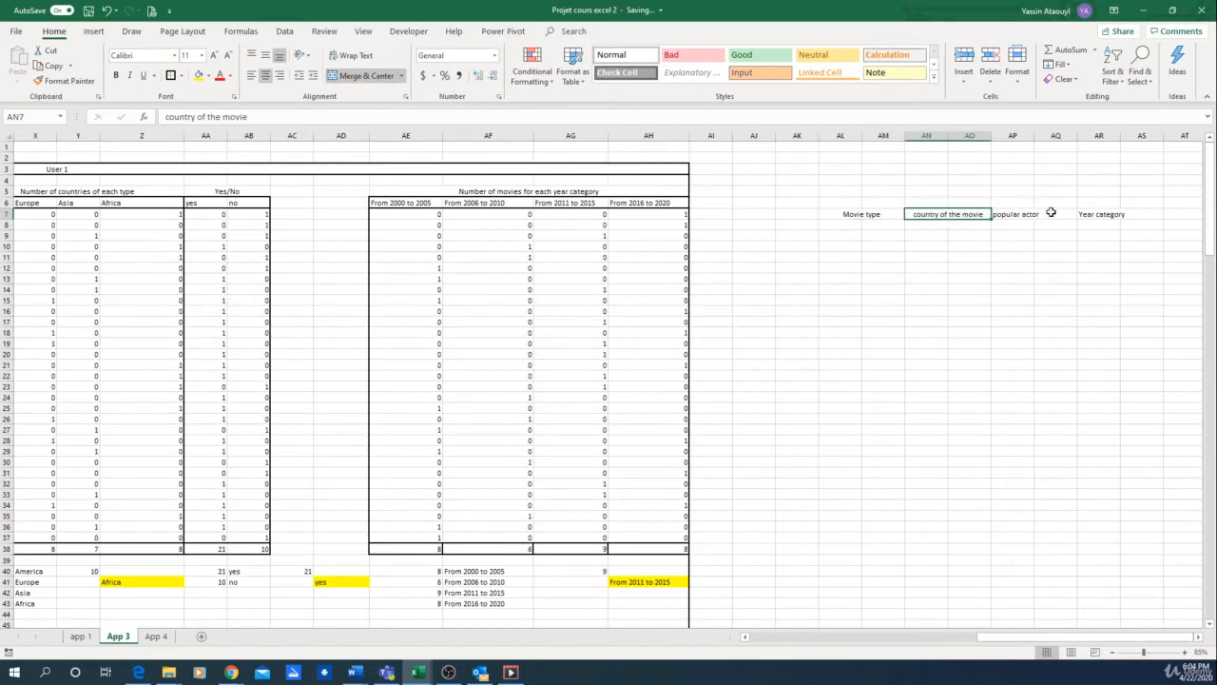
drag(1051, 212, 1012, 213)
click(361, 75)
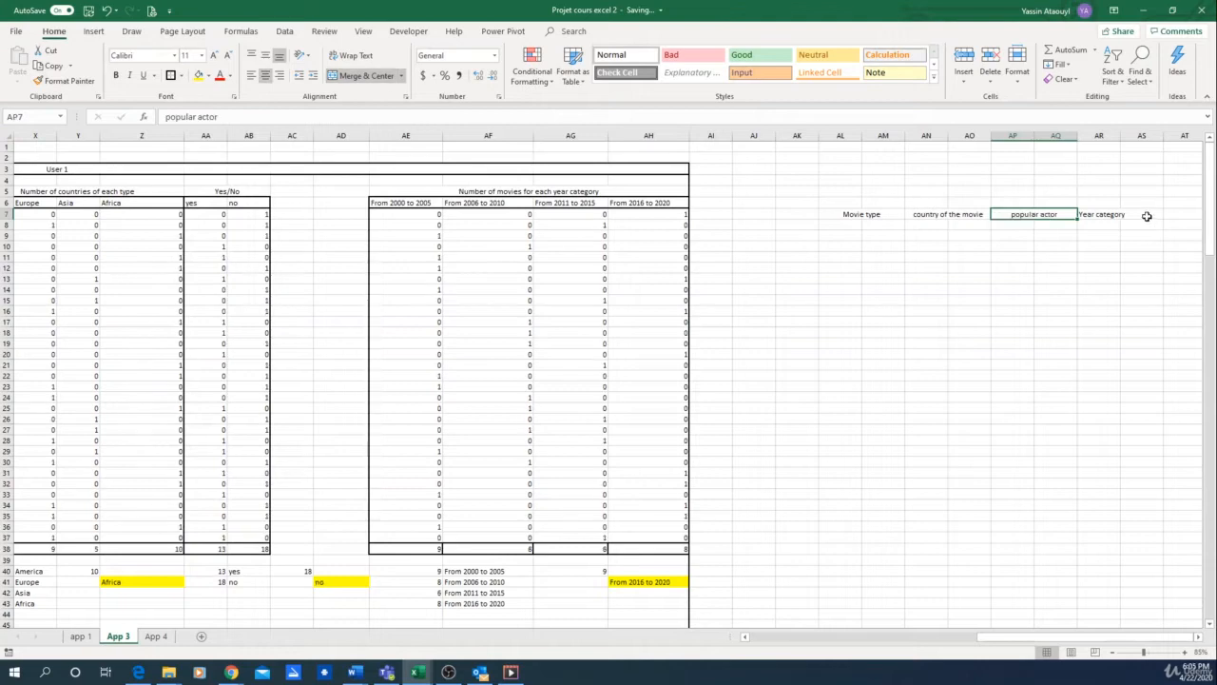
drag(1147, 216, 1094, 215)
click(361, 75)
click(874, 275)
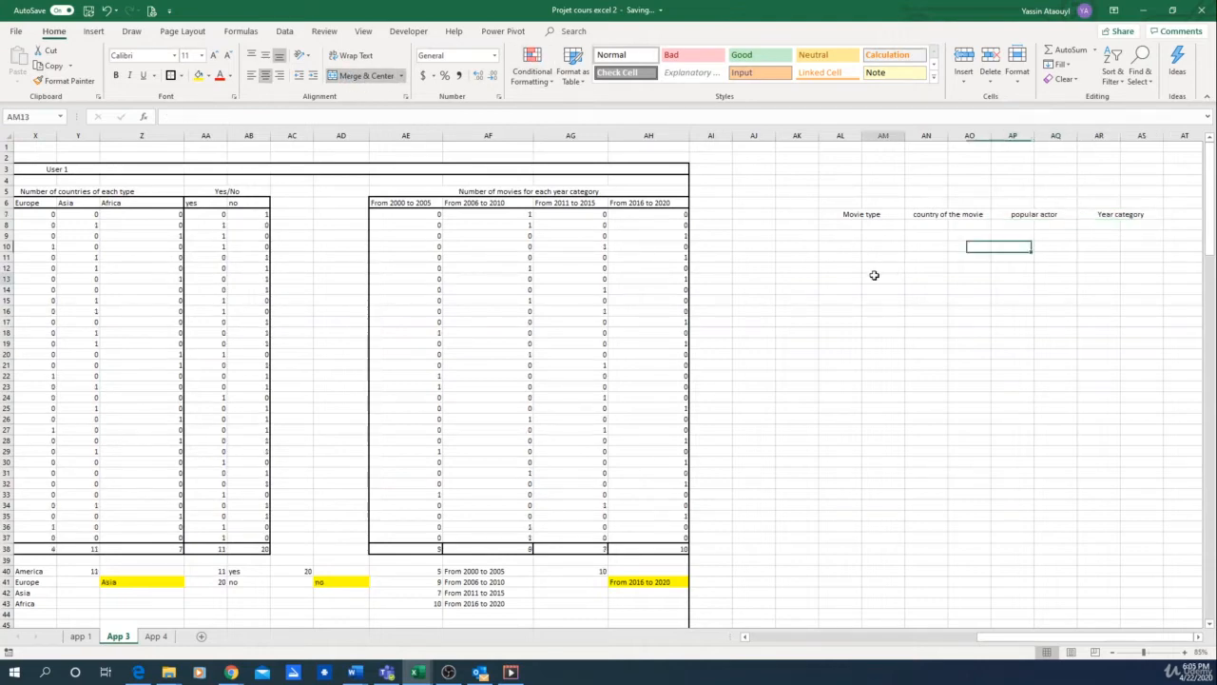
Step: Merge and center AK8:AK9 and enter the row label "User 1" in it
drag(788, 229, 789, 236)
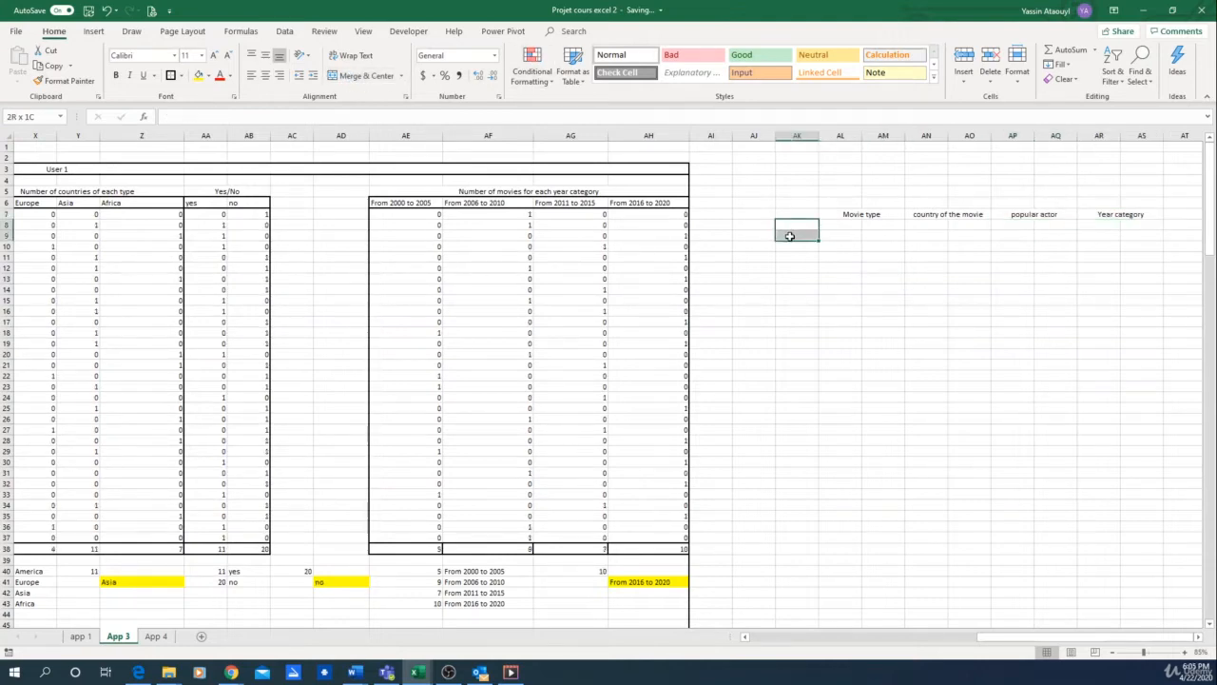
click(350, 78)
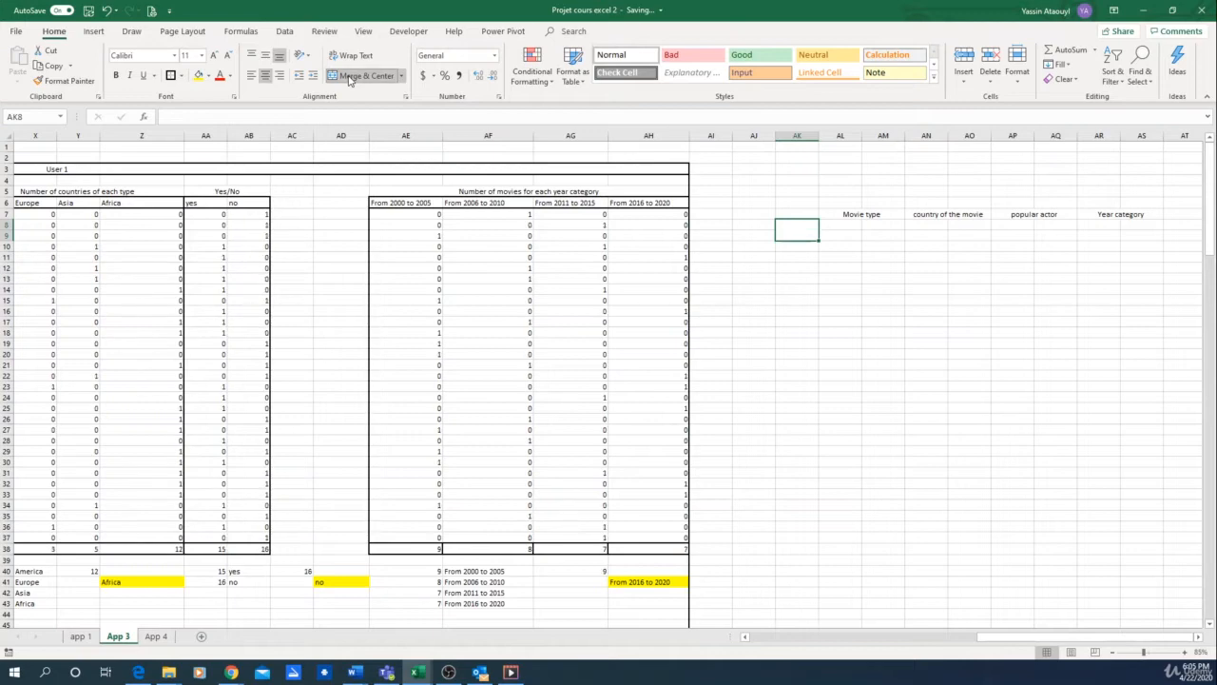
text(User 1)
key(Return)
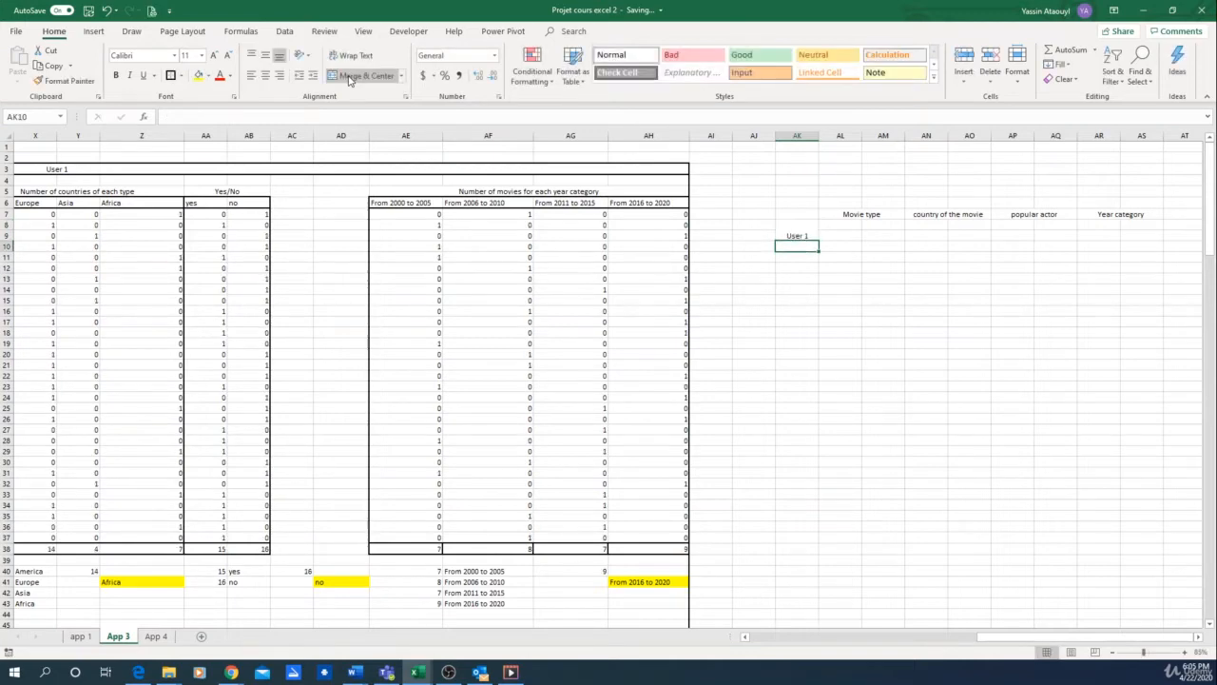
Step: Copy the merged "User 1" label from AK8 and paste it below at AK10, AK12 and AK14
click(801, 232)
key(ctrl+c)
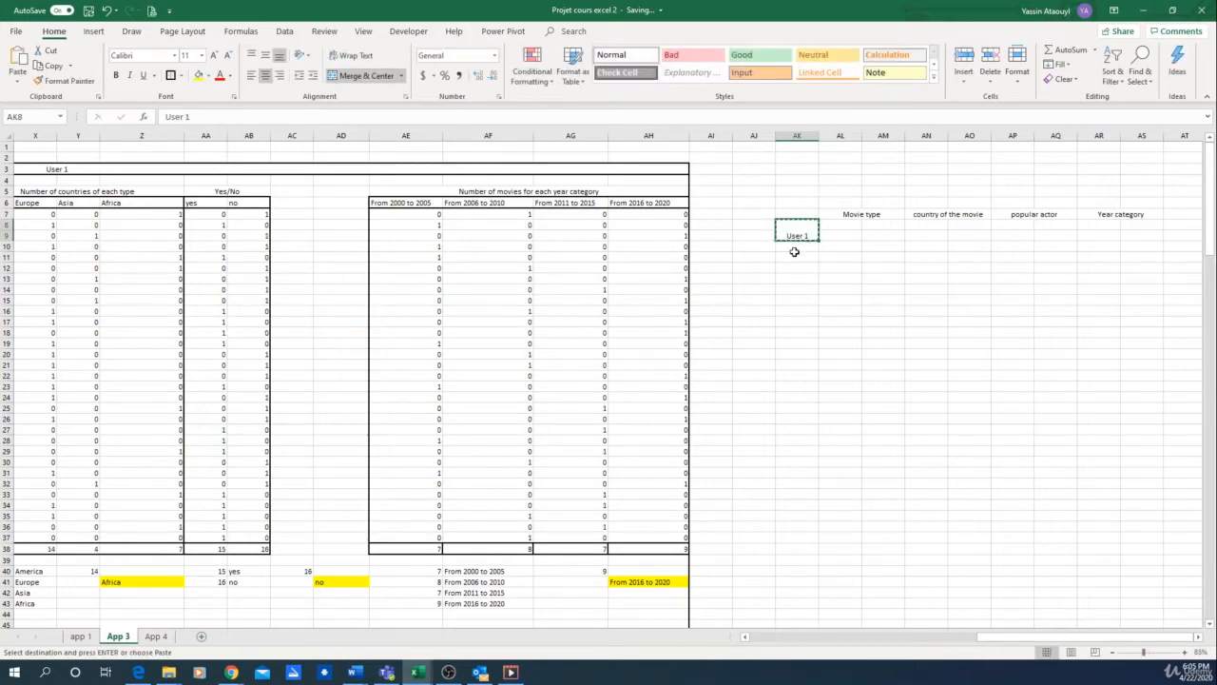
click(794, 250)
key(ctrl+v)
click(796, 276)
key(ctrl+v)
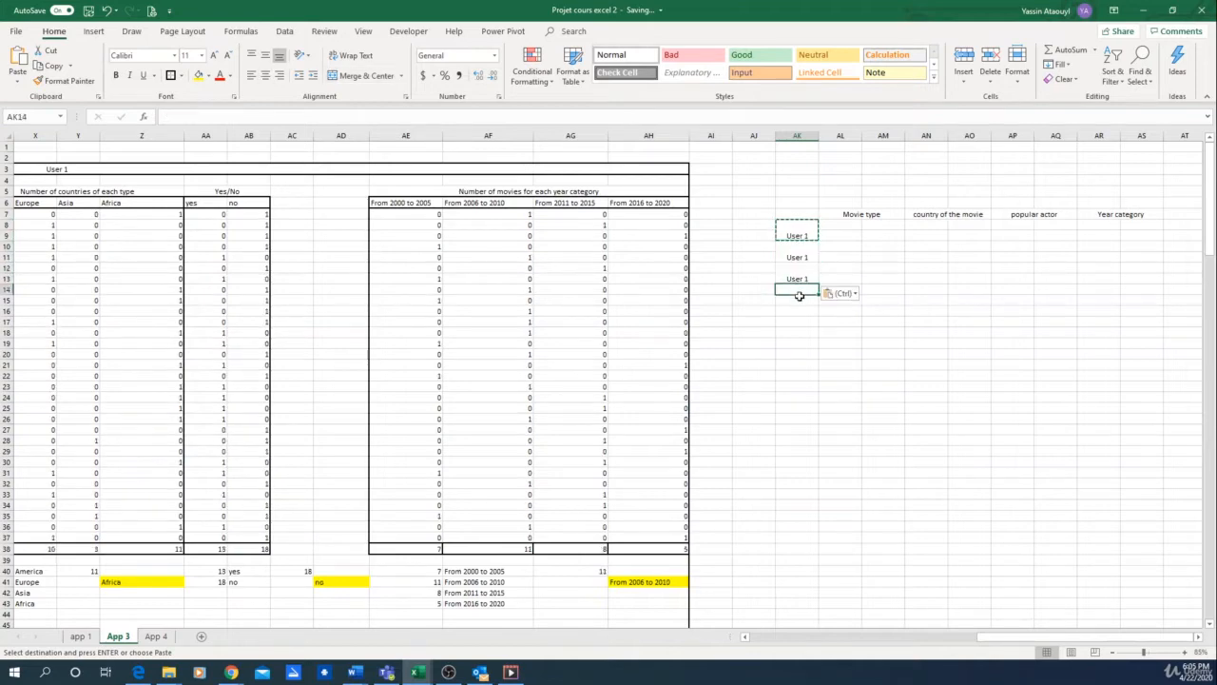
click(791, 289)
key(ctrl+v)
click(810, 232)
double_click(810, 232)
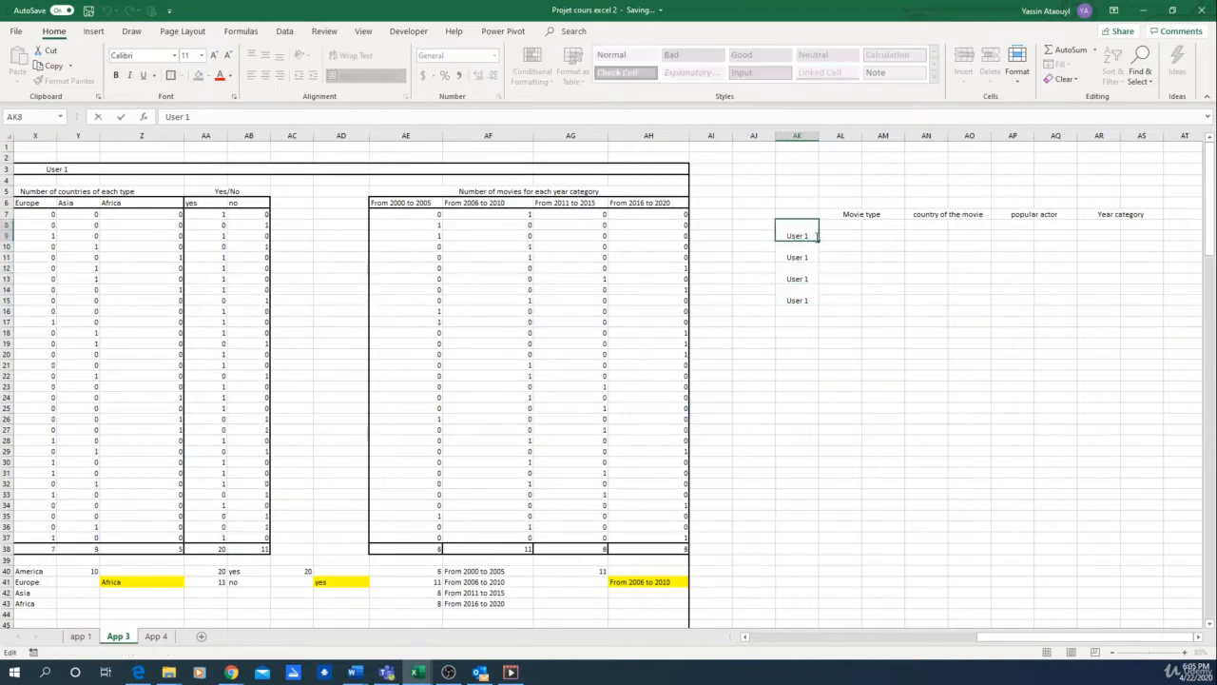
key(BackSpace)
key(BackSpace)
key(ctrl+Return)
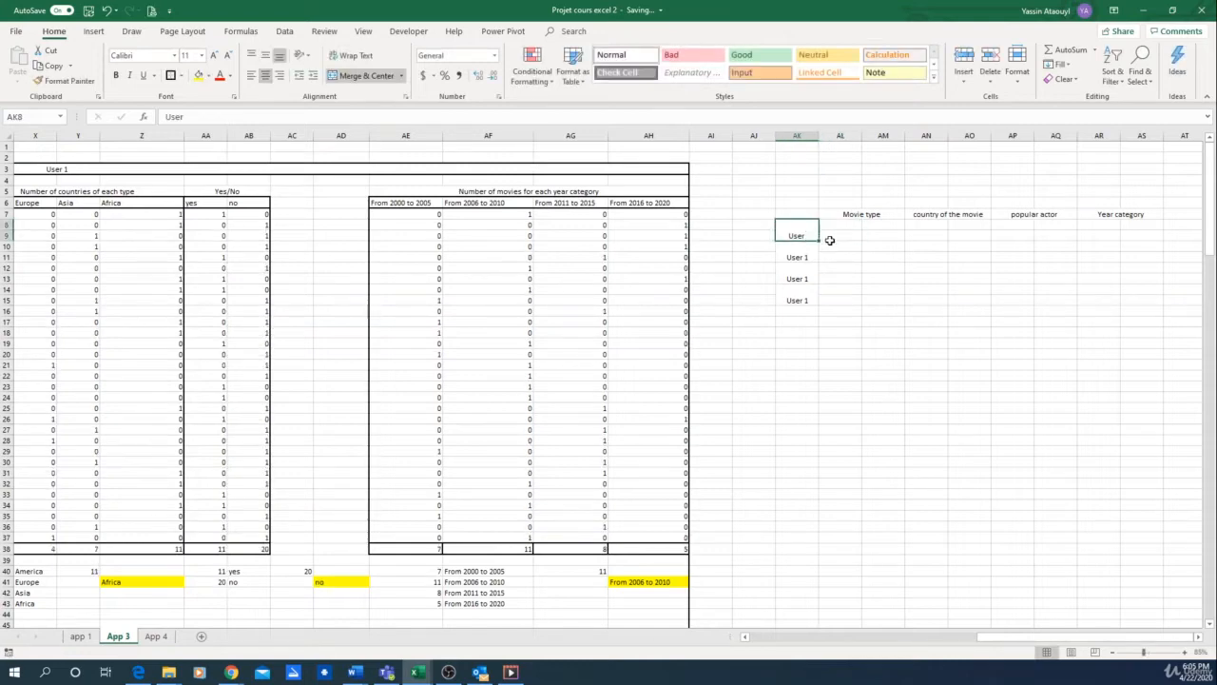
click(334, 116)
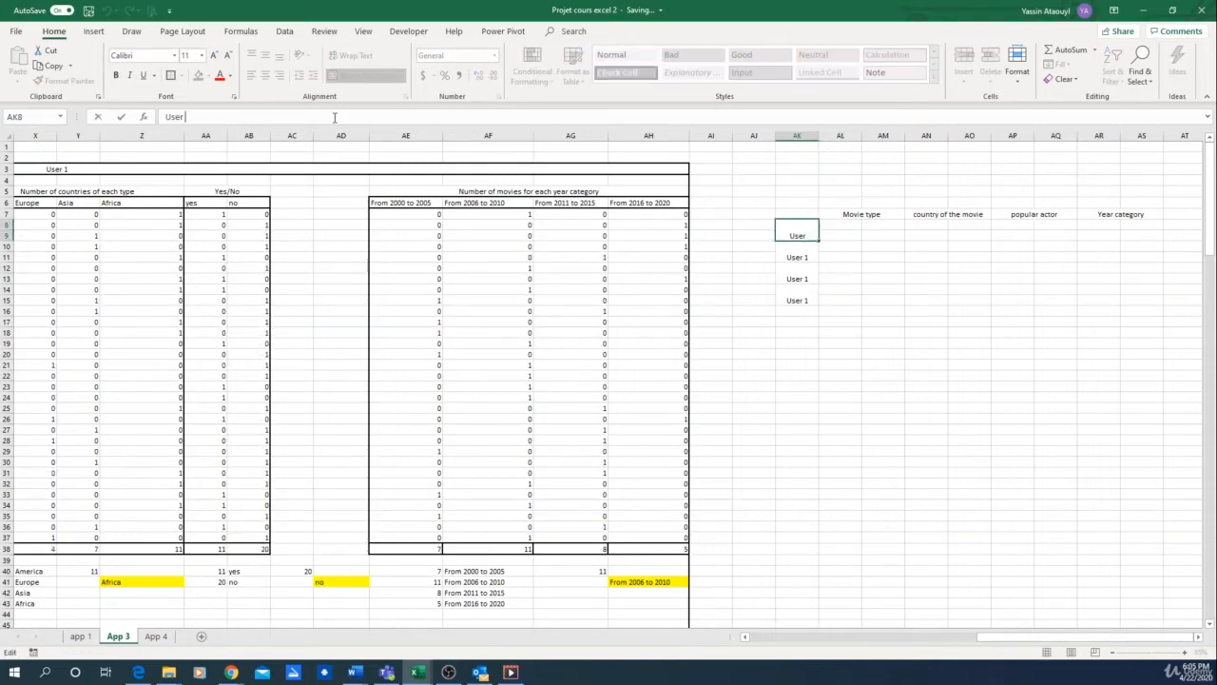
text(1)
key(Return)
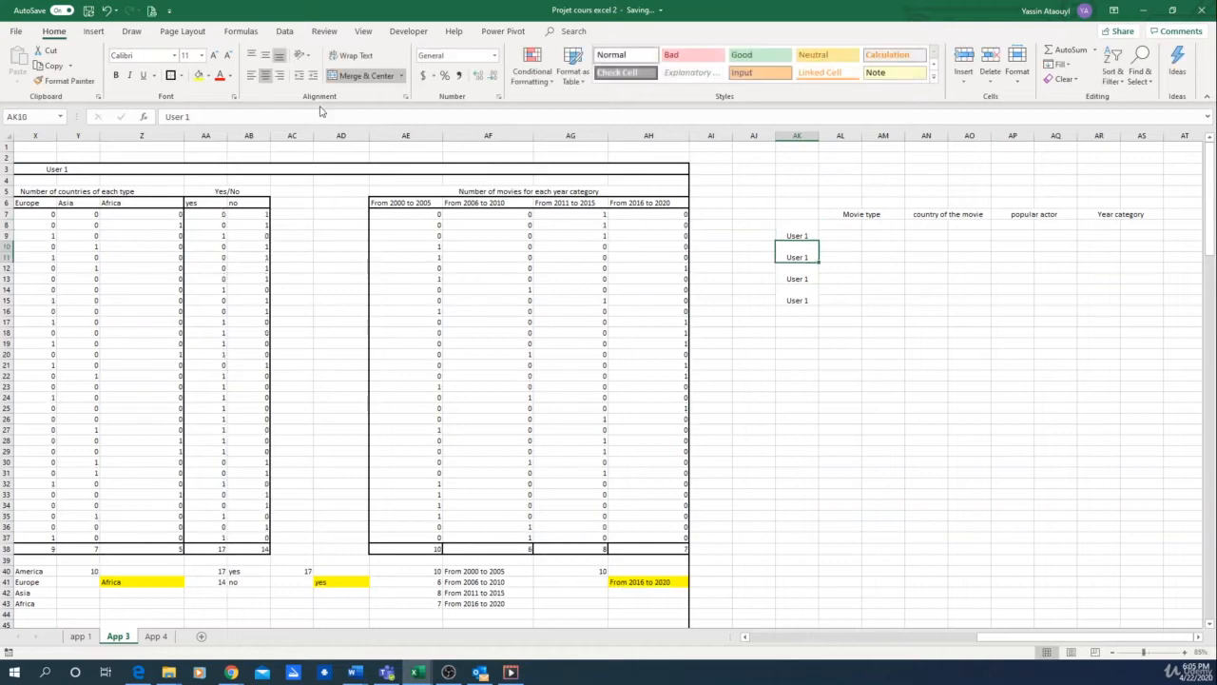
Step: Change the copied row labels in AK10, AK12 and AK14 to "User 2", "User 3" and "User 4"
click(293, 112)
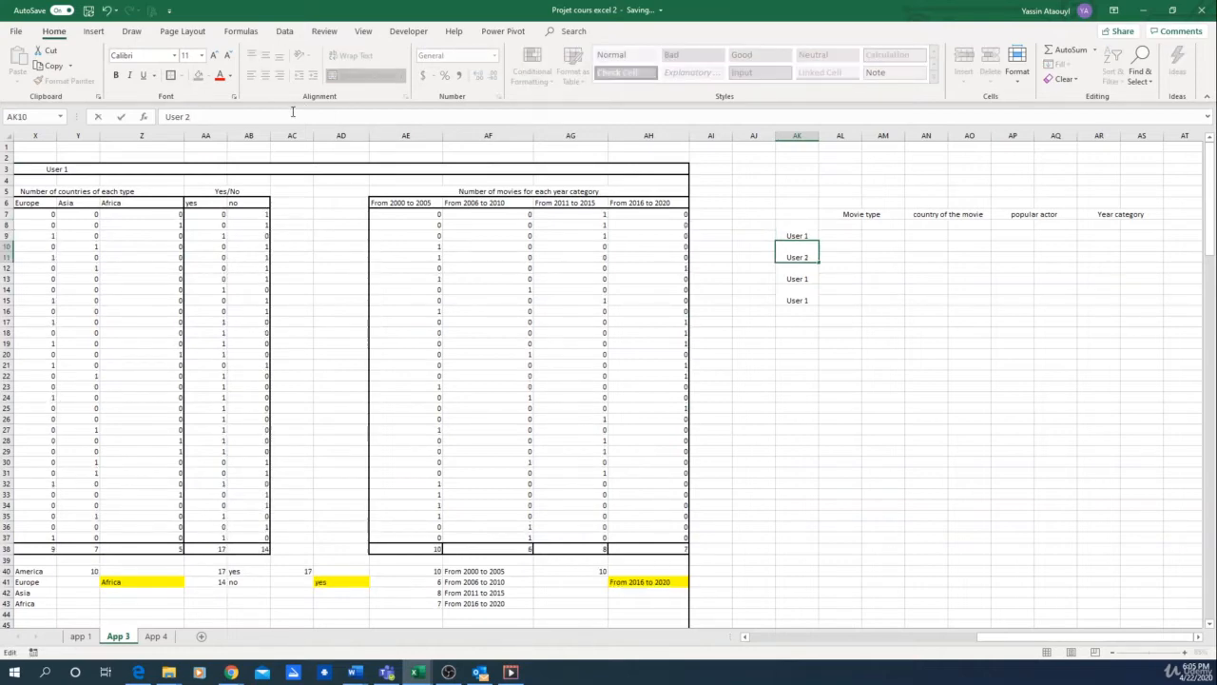
key(Return)
click(293, 112)
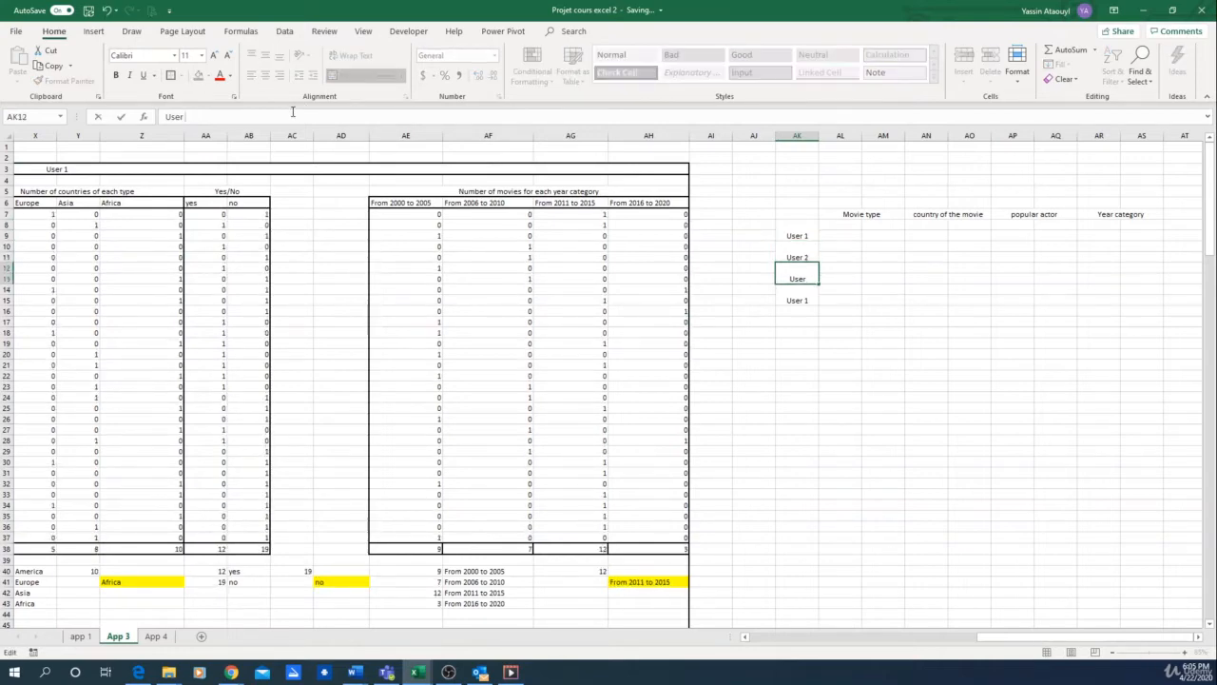
text(3)
key(Return)
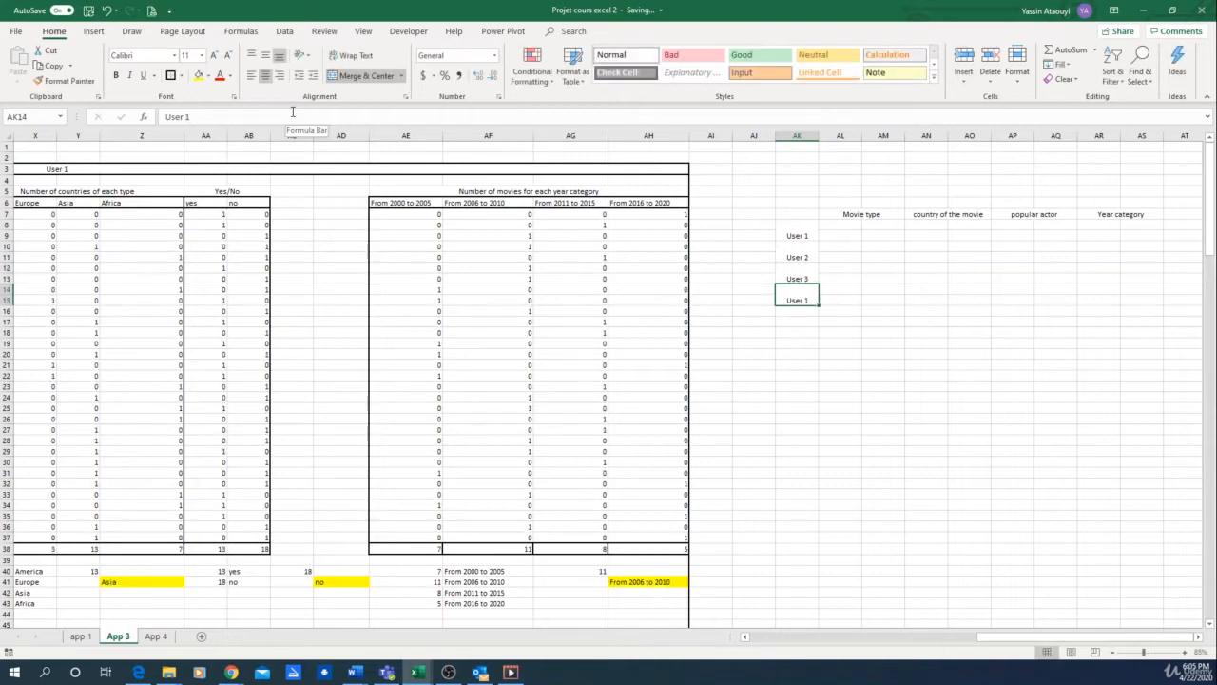
click(293, 112)
text(4)
key(Return)
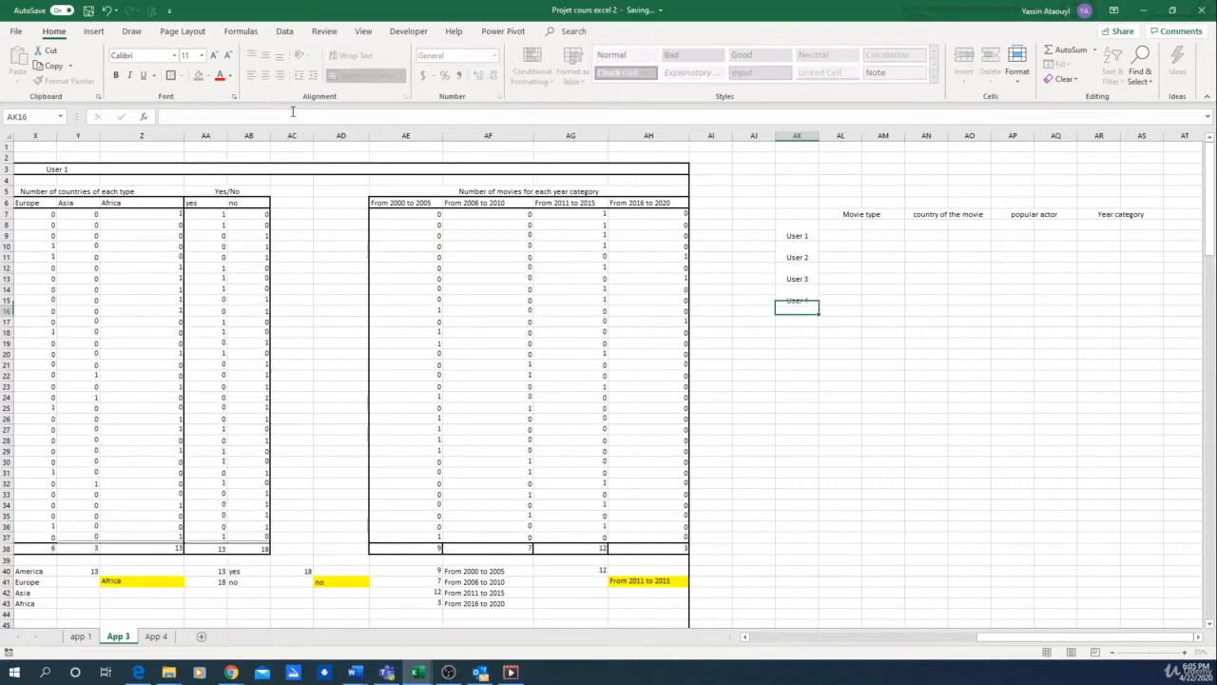
Step: Merge and center AL8:AM9 and paste the merged cell across the User 1 row under the other three headers
drag(841, 225, 874, 236)
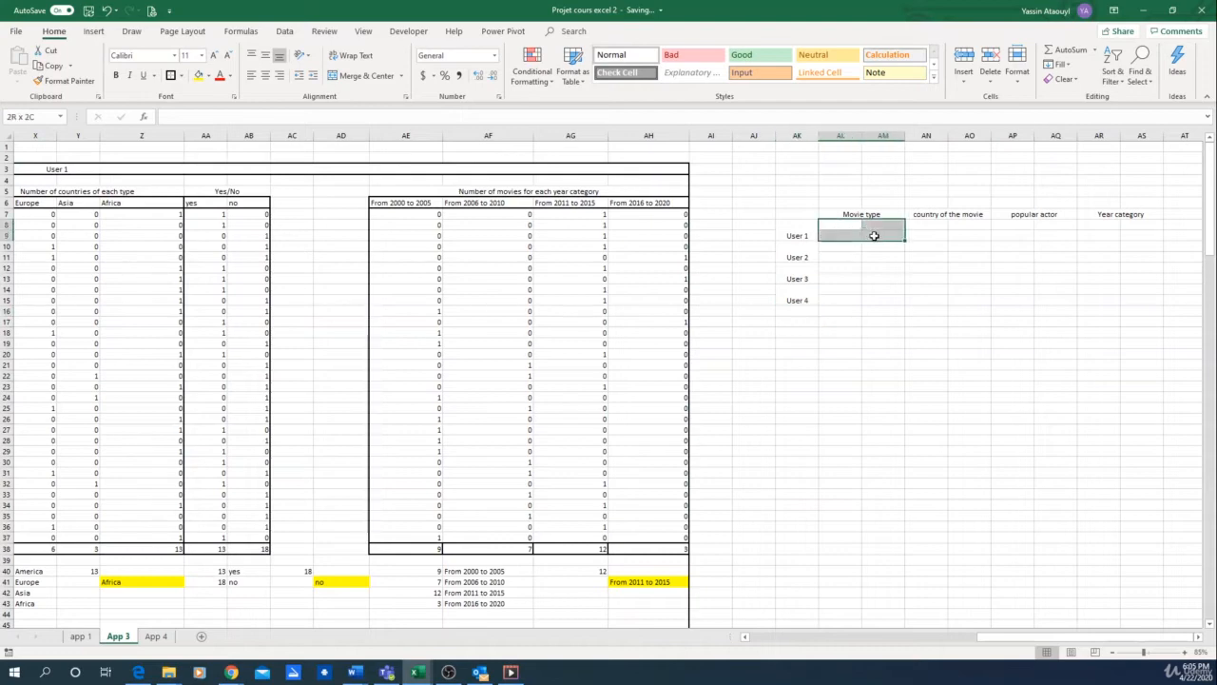
click(364, 82)
key(ctrl+c)
key(Right)
key(Right)
key(Right)
key(Right)
key(Right)
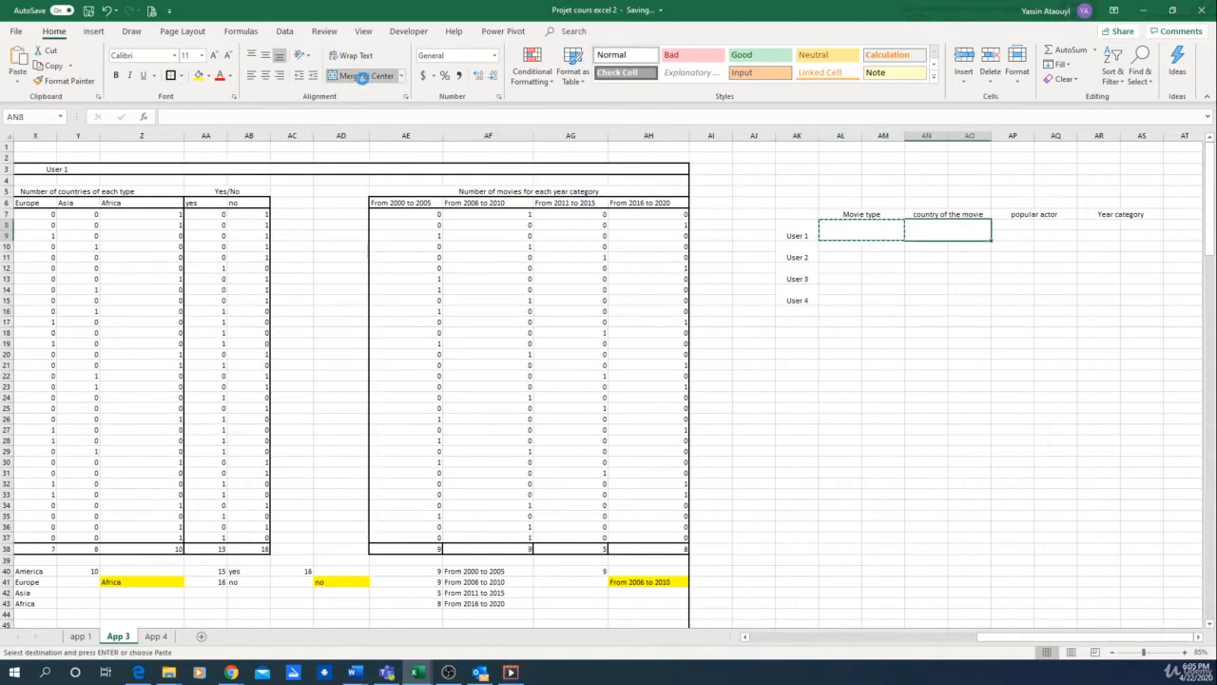
key(ctrl+v)
key(shift+Left)
key(shift+Left)
key(shift+Left)
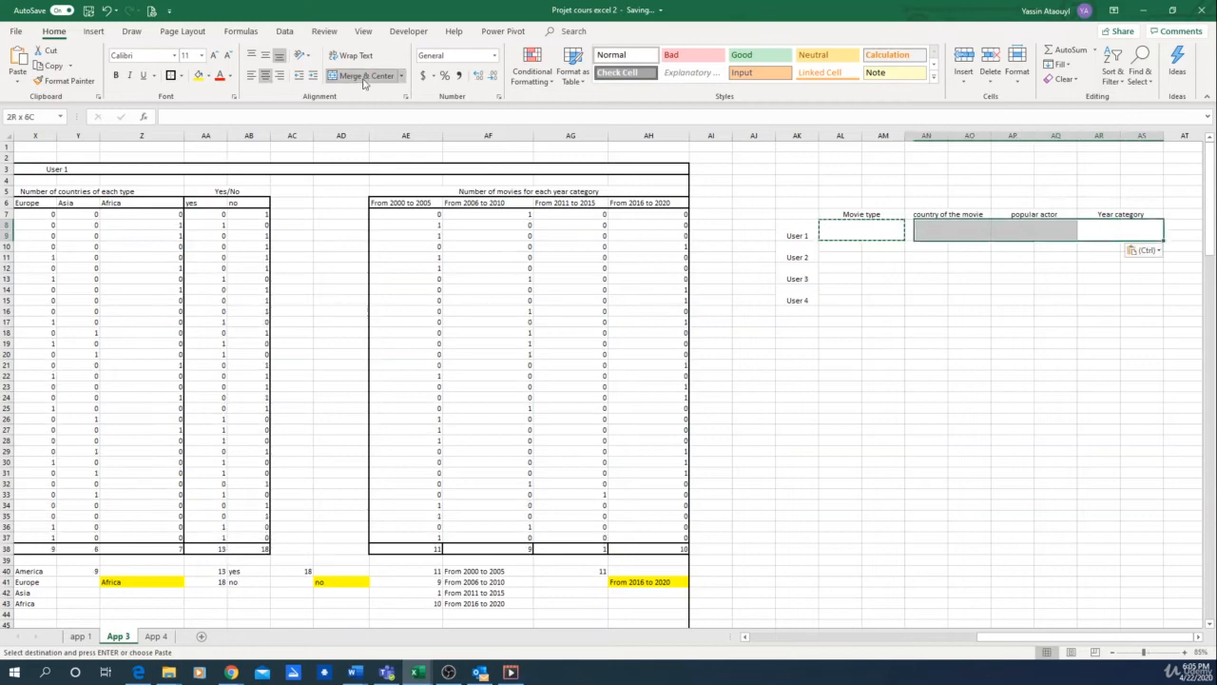
Step: Copy the merged User 1 row AL8:AS9 and paste it into the User 2, User 3 and User 4 rows
key(ctrl+c)
key(Down)
key(Left)
key(Left)
key(Left)
key(Left)
key(Left)
key(Left)
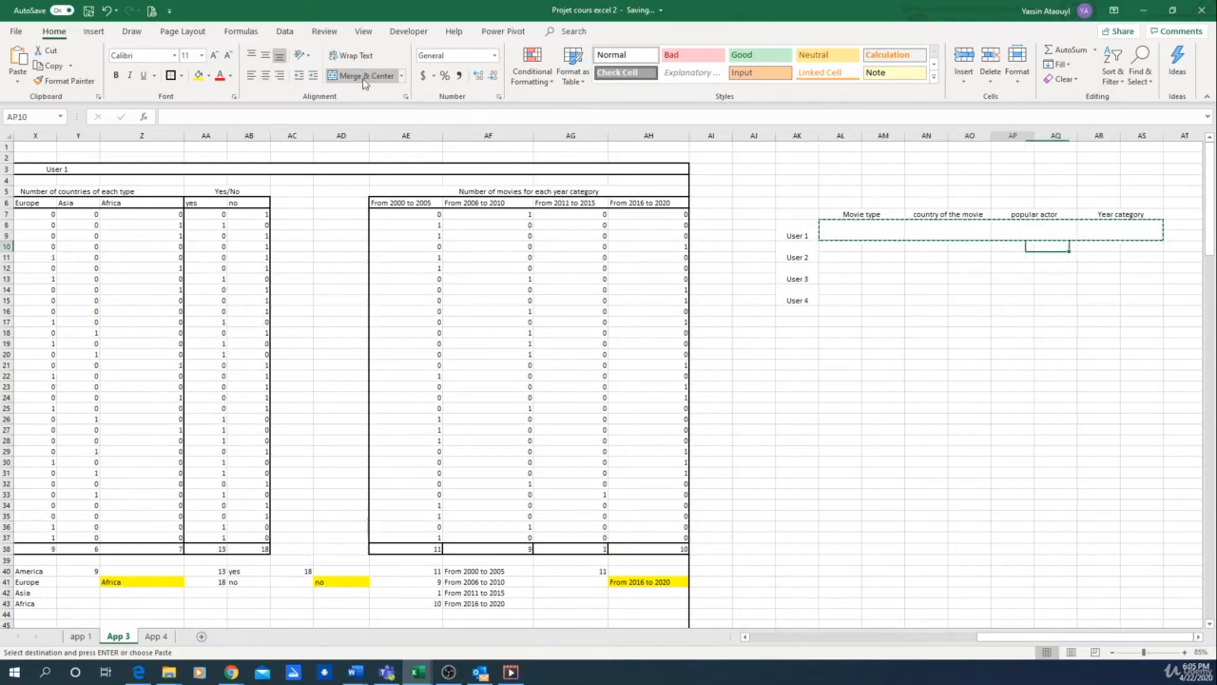
key(ctrl+v)
key(Down)
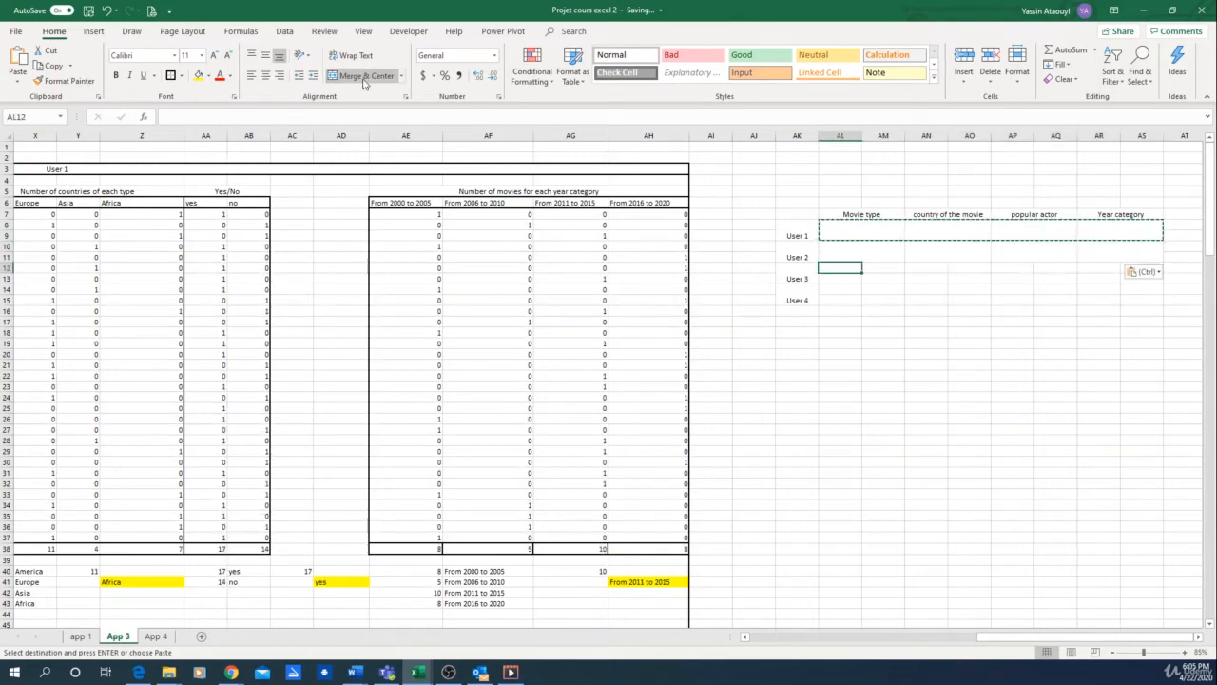
key(ctrl+v)
key(Down)
key(ctrl+v)
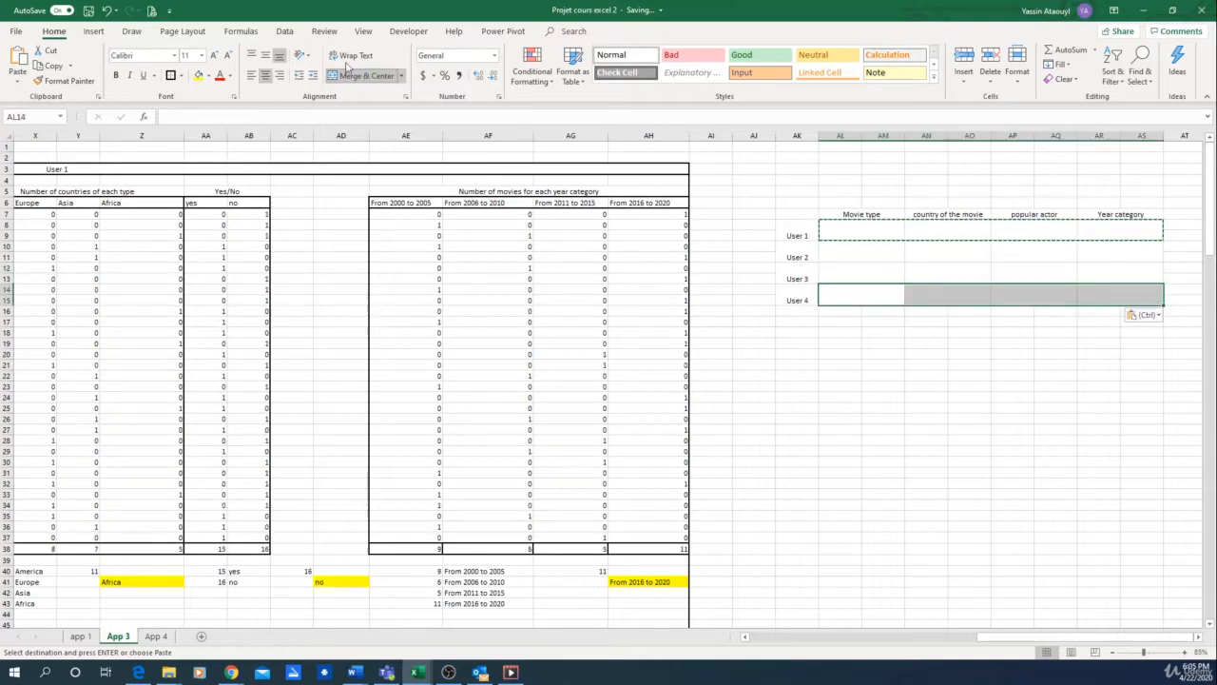
Step: Merge and center each of the four table headers with the cells above it, across rows 6 and 7 from AL to AS
click(859, 214)
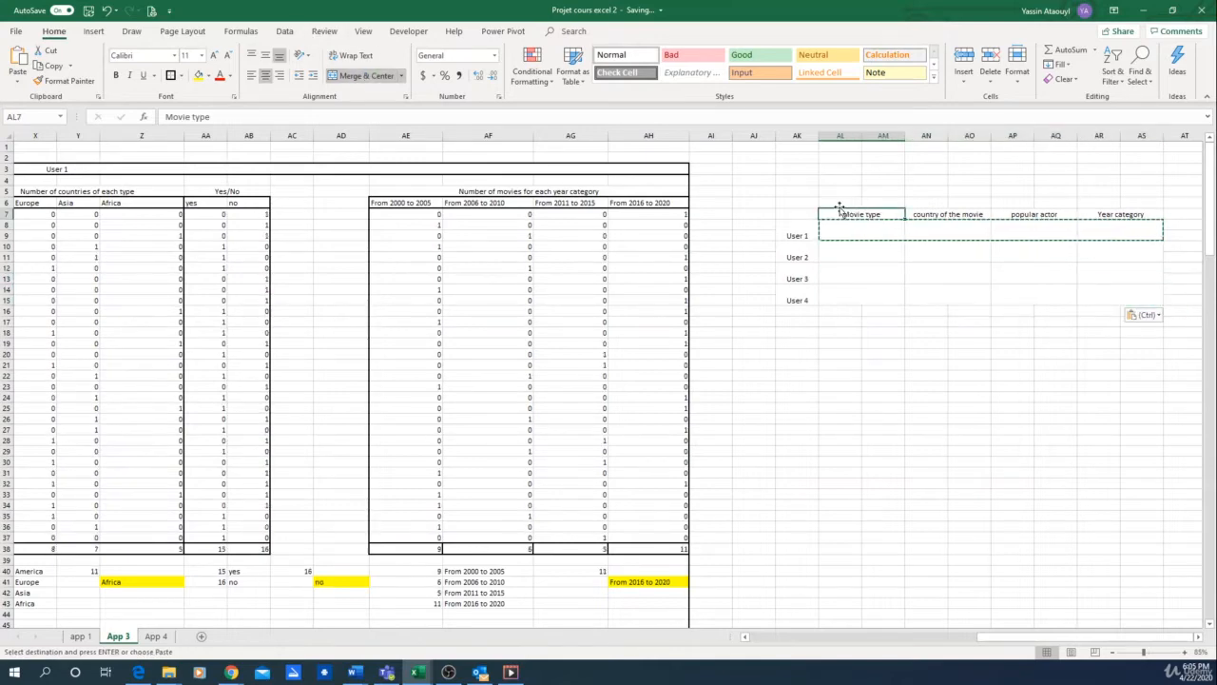
mouse_move(859, 214)
mouse_down()
mouse_move(858, 202)
mouse_move(867, 212)
mouse_up()
key(ctrl+z)
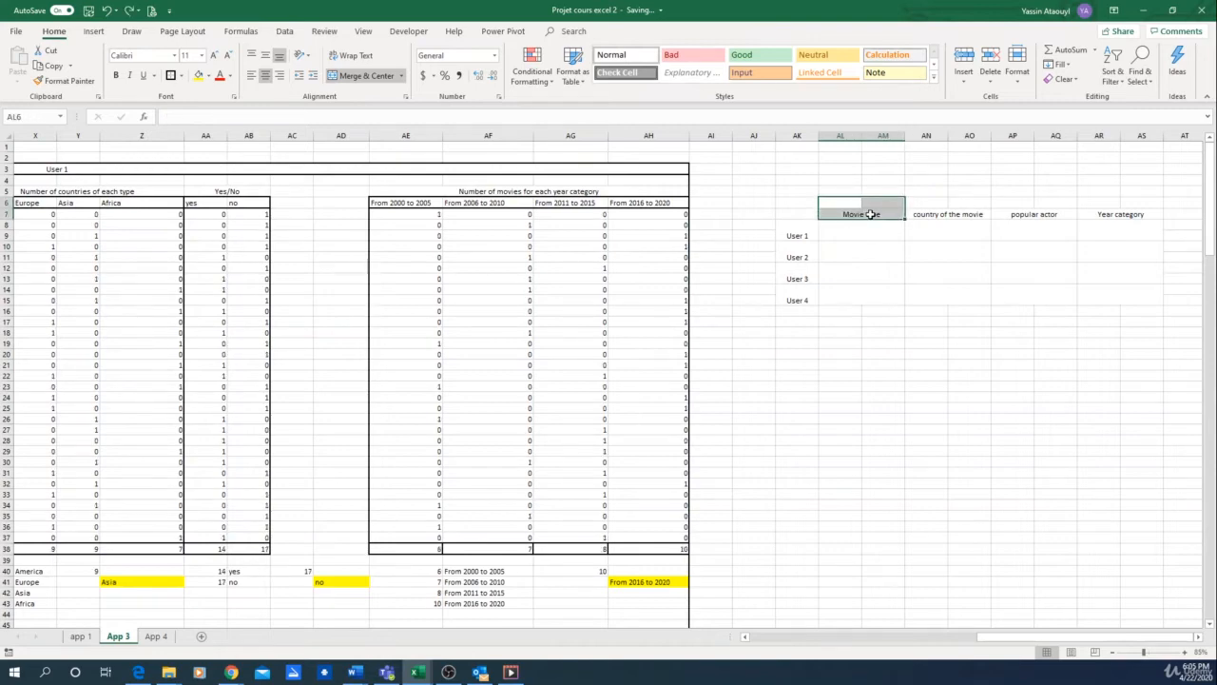
click(332, 76)
drag(924, 203, 975, 214)
click(354, 76)
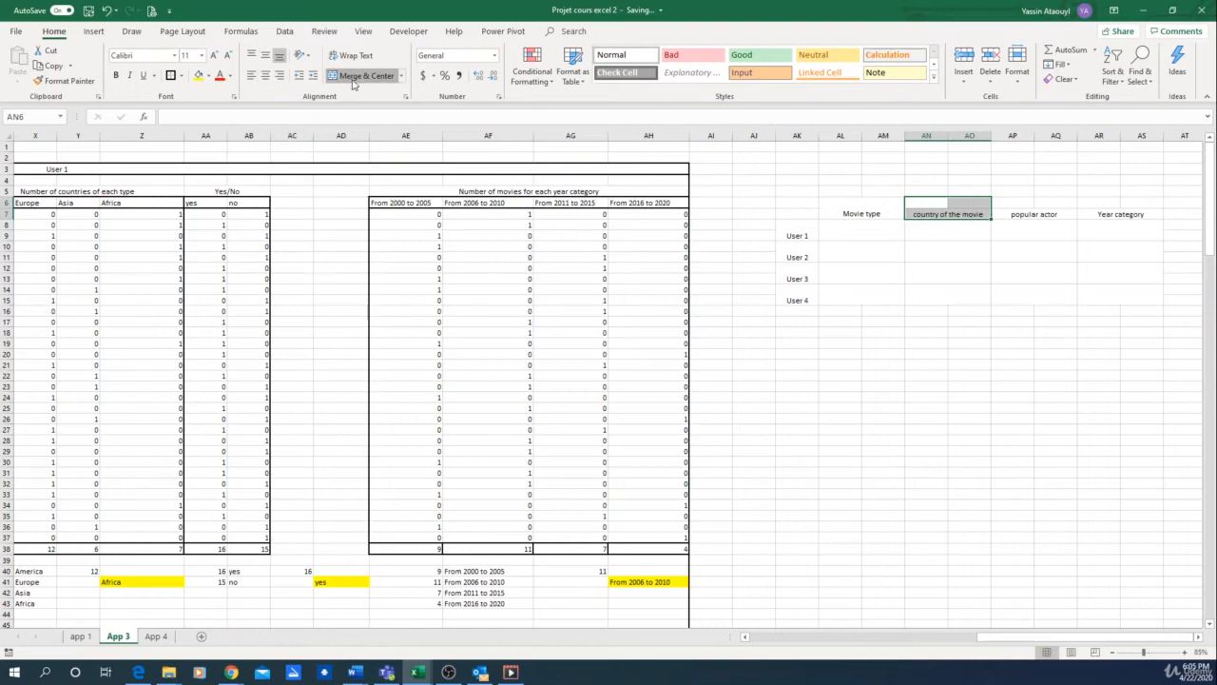
click(1018, 201)
drag(1018, 200, 1152, 218)
click(354, 76)
click(358, 76)
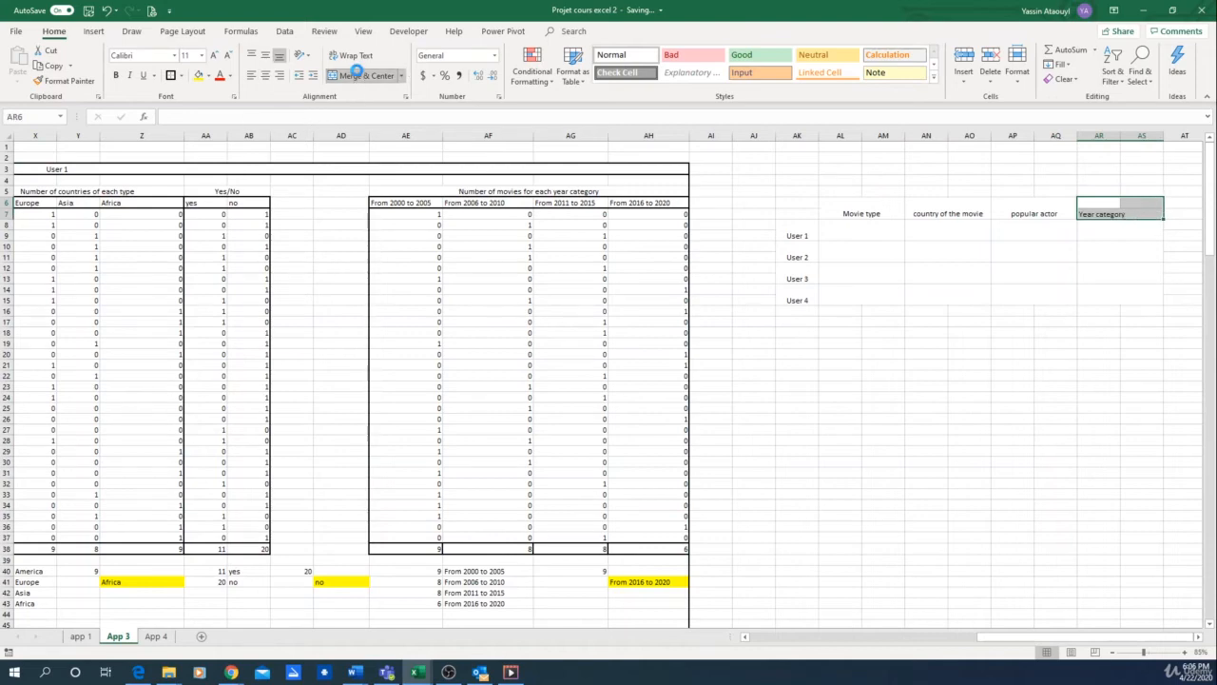
Step: Apply all borders and a thick outside border to the blank answer grid AL8:AS15
drag(861, 235, 1131, 290)
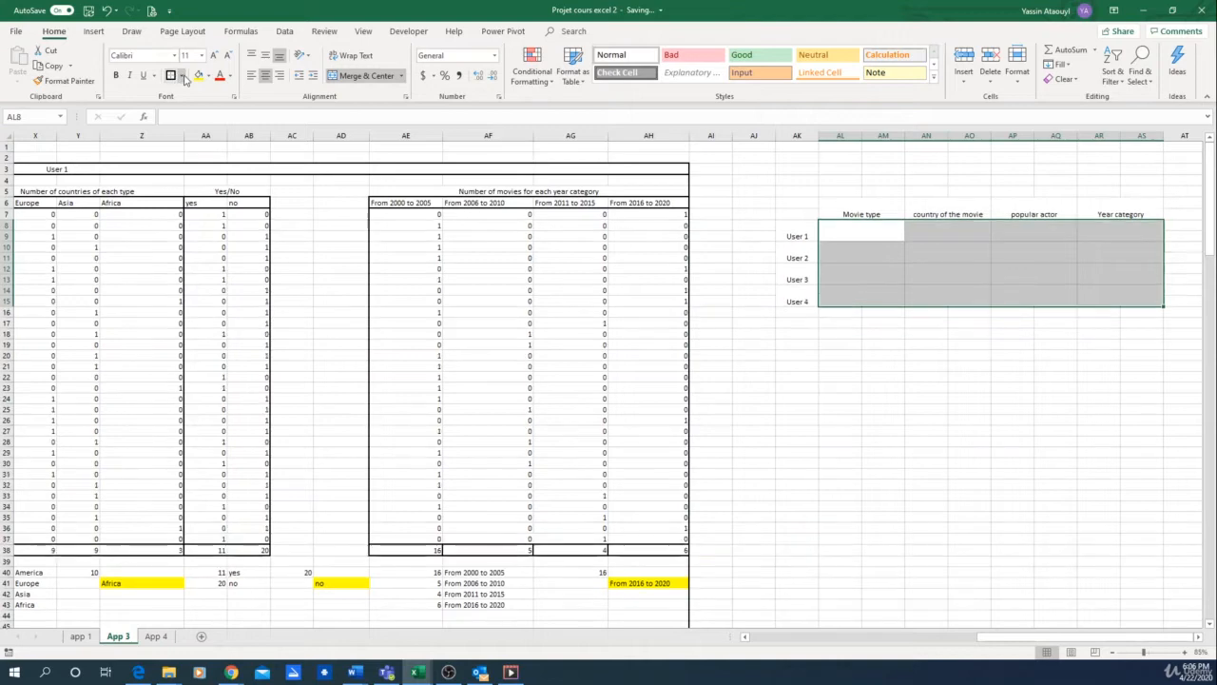
click(180, 76)
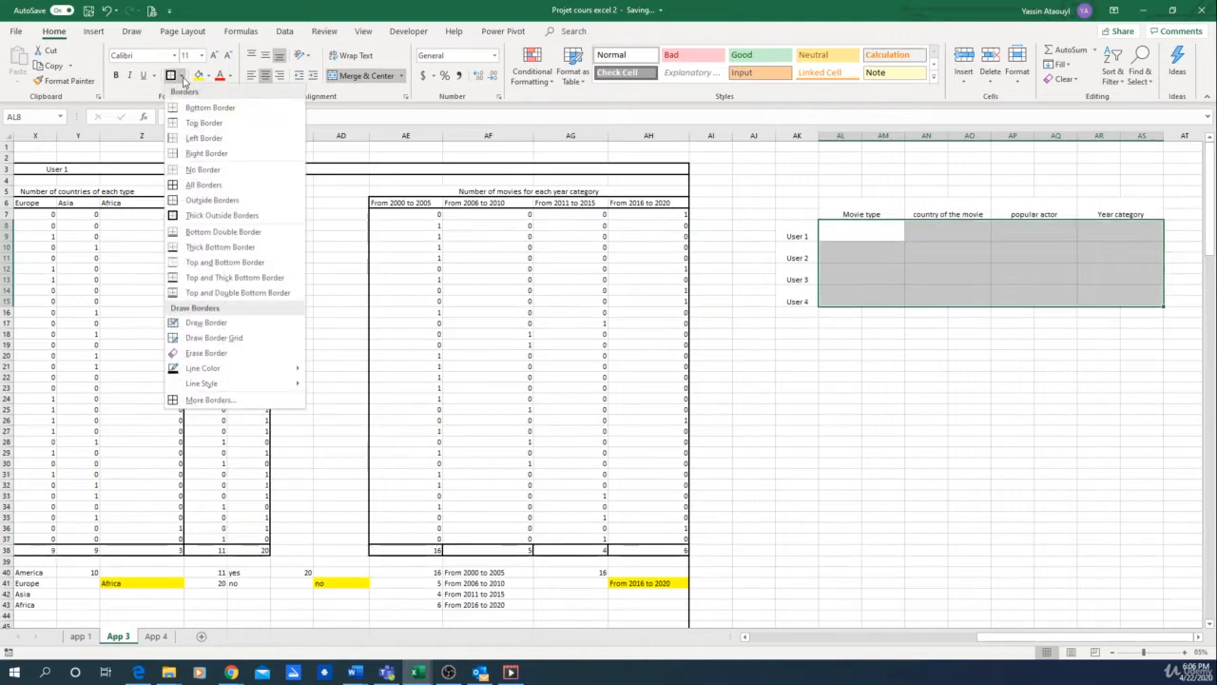
click(203, 184)
click(180, 76)
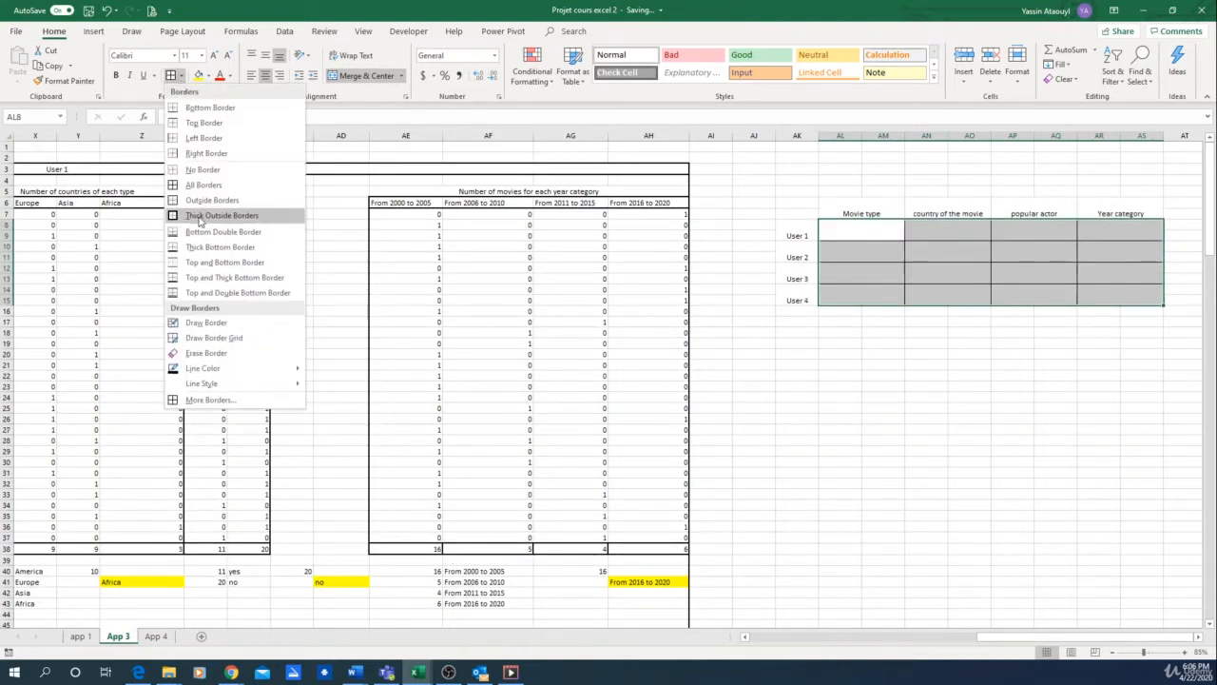
click(215, 215)
click(926, 398)
Step: Put a thick outside border around each of the header cells, from Movie type to Year category
click(825, 213)
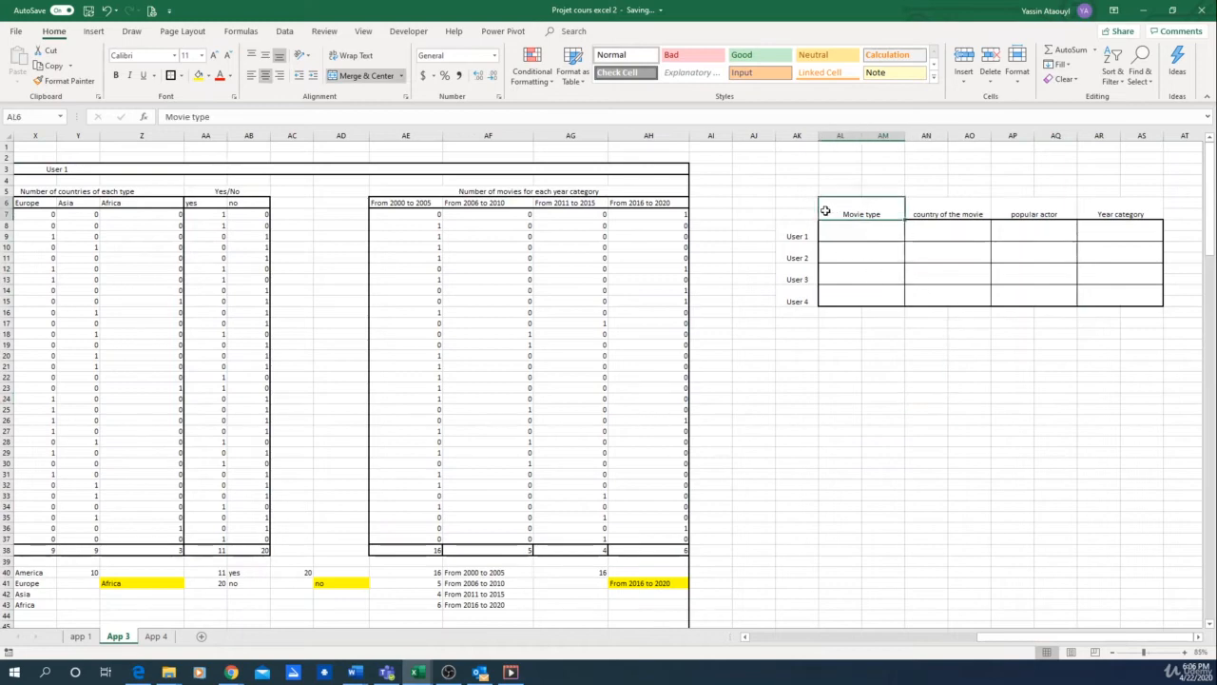
click(168, 74)
key(Right)
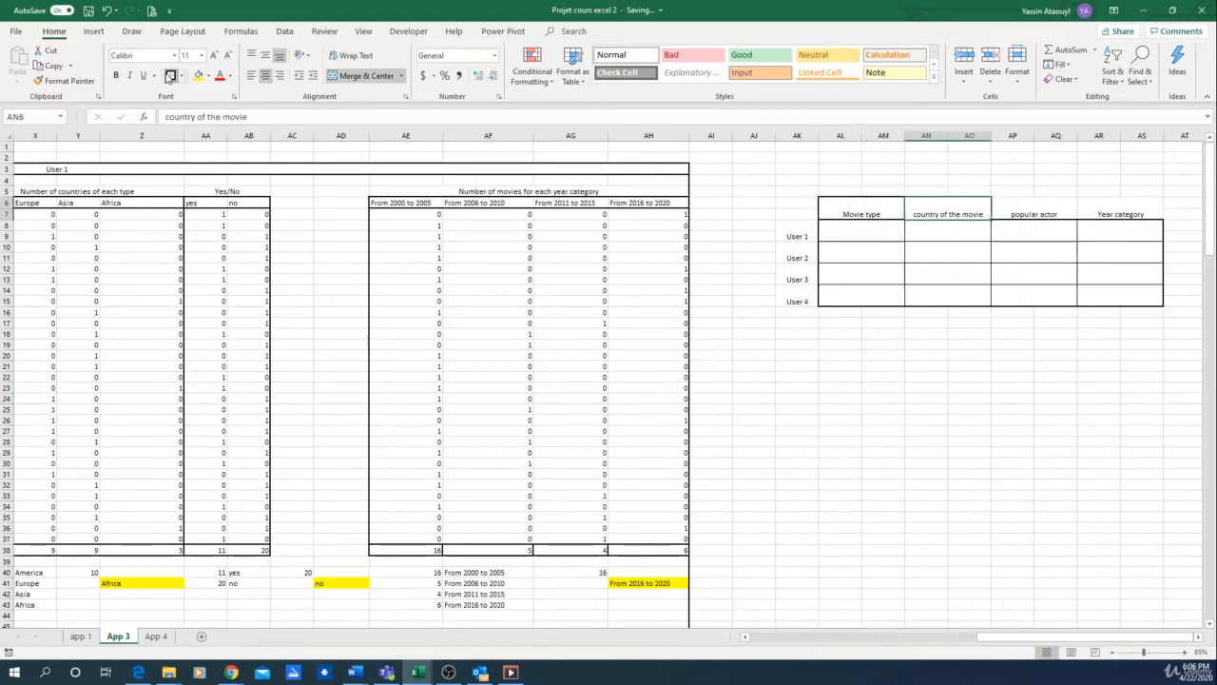
click(168, 74)
key(Right)
click(168, 74)
key(Right)
click(168, 74)
Step: Put a thick outside border around each of the row labels User 1 to User 4 in column AK
key(Left)
key(Left)
key(Left)
key(Left)
key(Down)
key(Down)
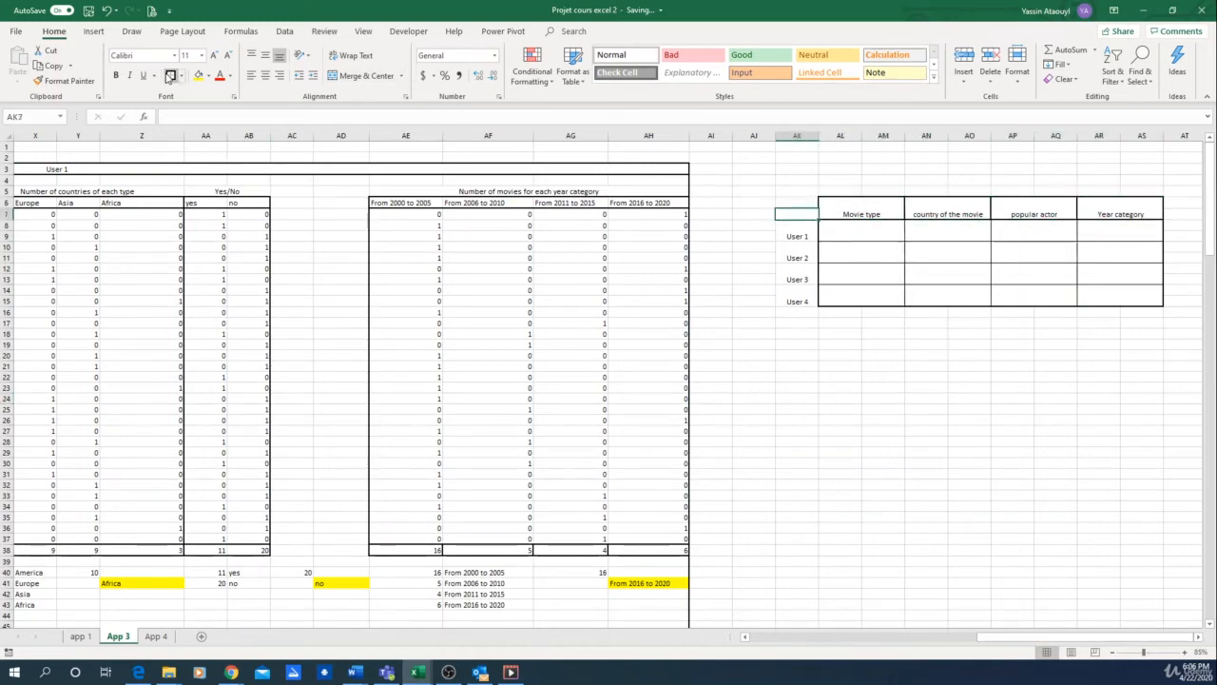
click(170, 76)
key(Down)
key(Down)
click(170, 76)
key(Down)
click(170, 76)
key(Up)
key(Up)
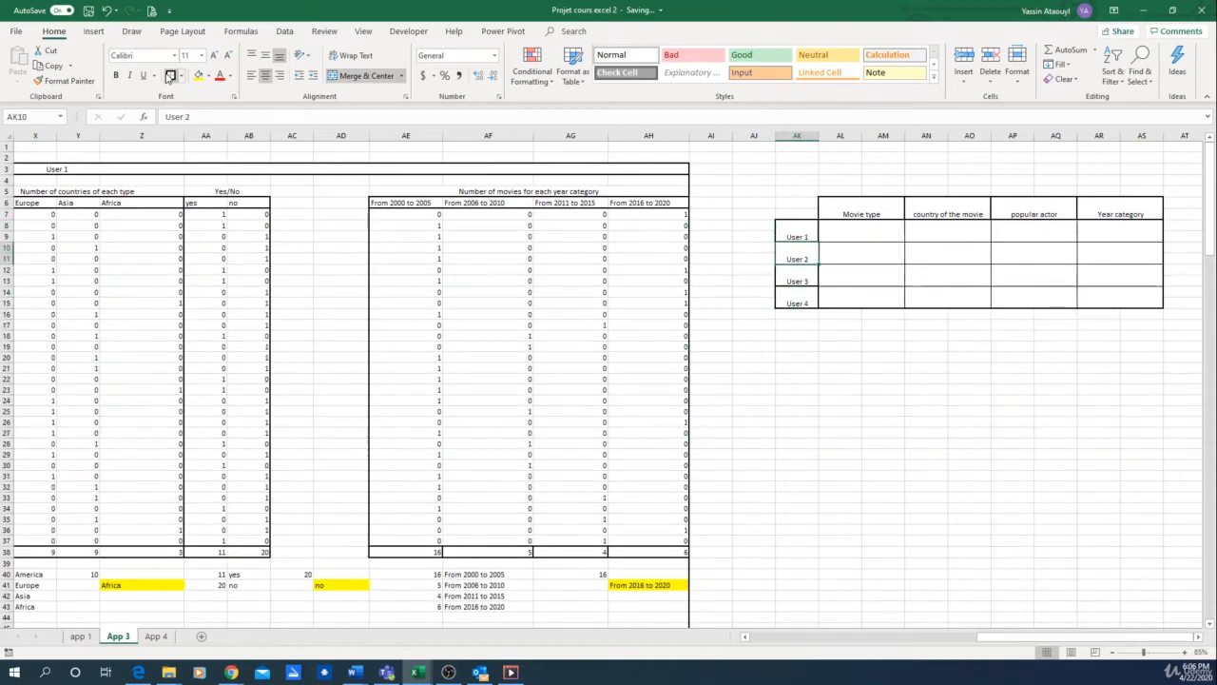
click(170, 76)
Step: Link User 1's Movie type cell AL8 to the highlighted type result with =U41
key(Right)
key(Up)
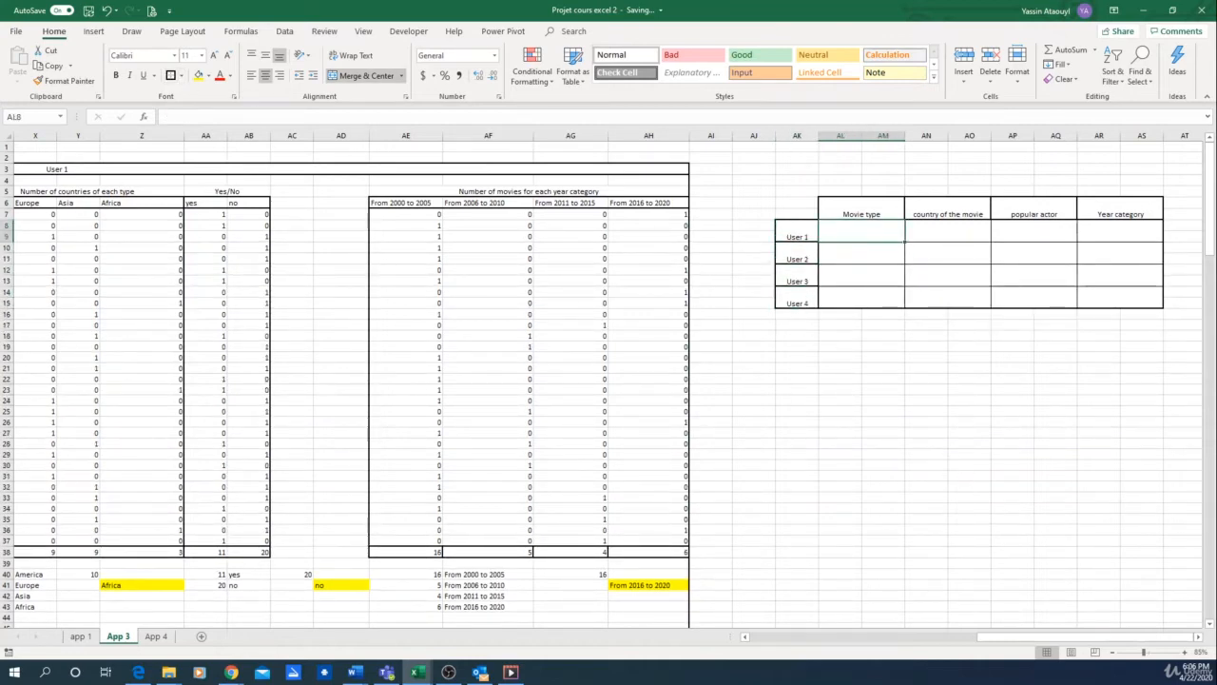
drag(1055, 638, 1013, 639)
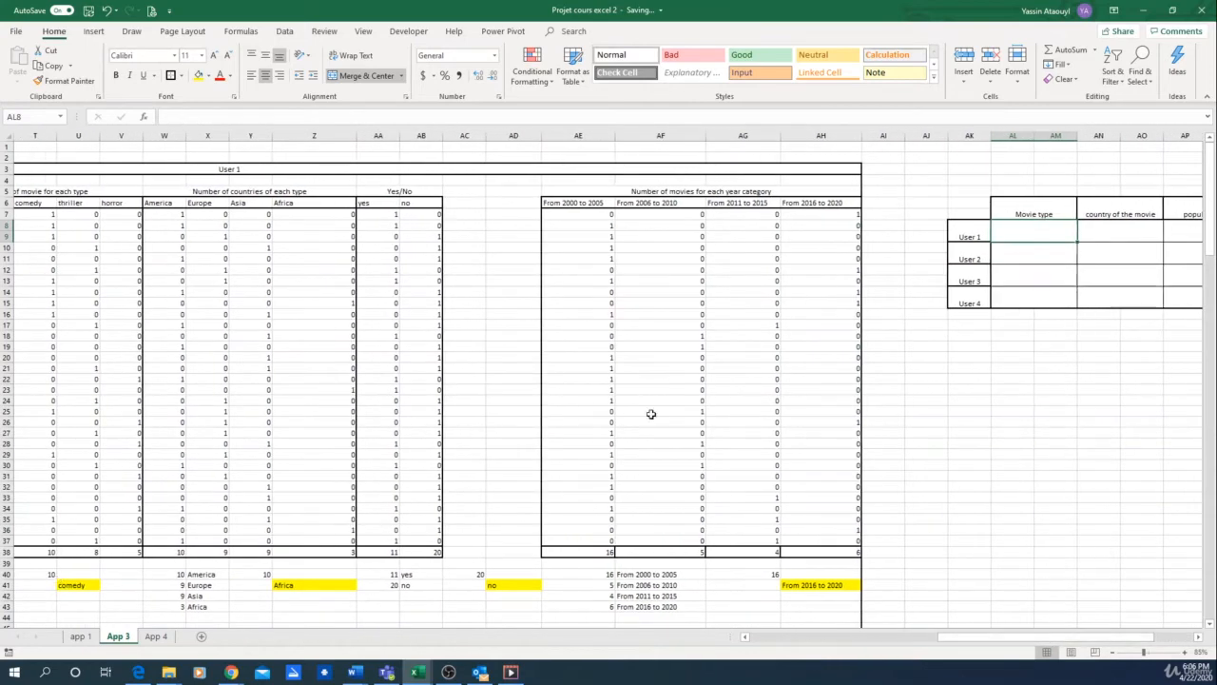
text(=)
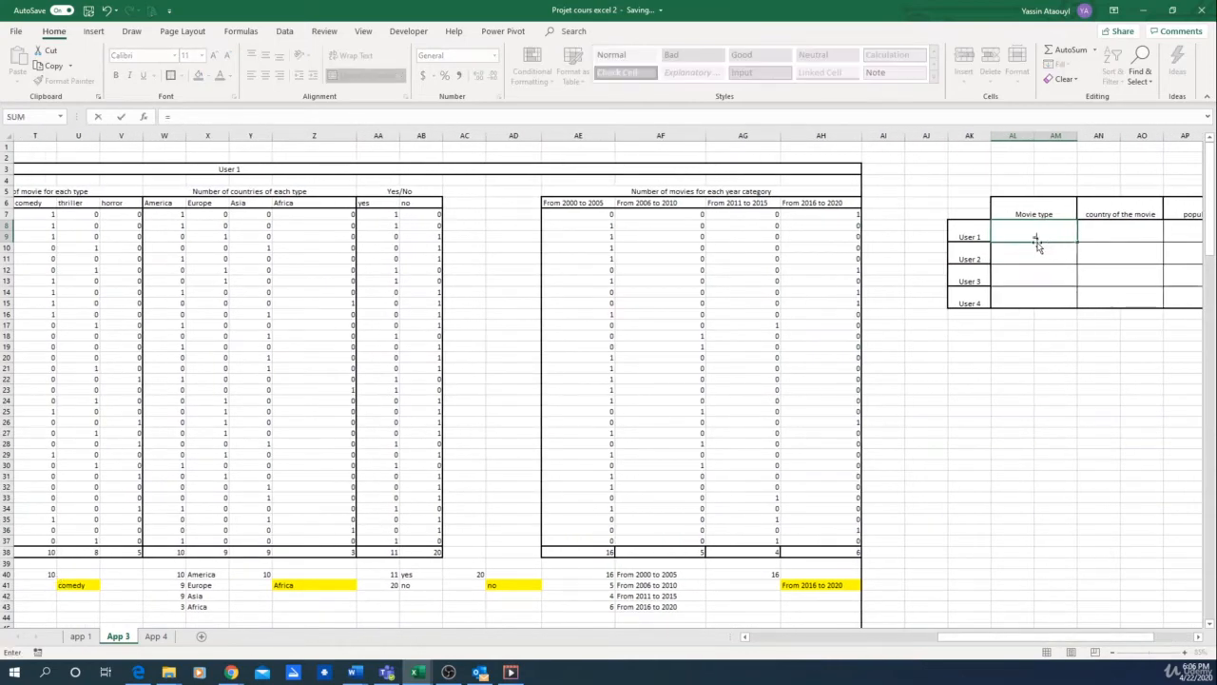
click(76, 584)
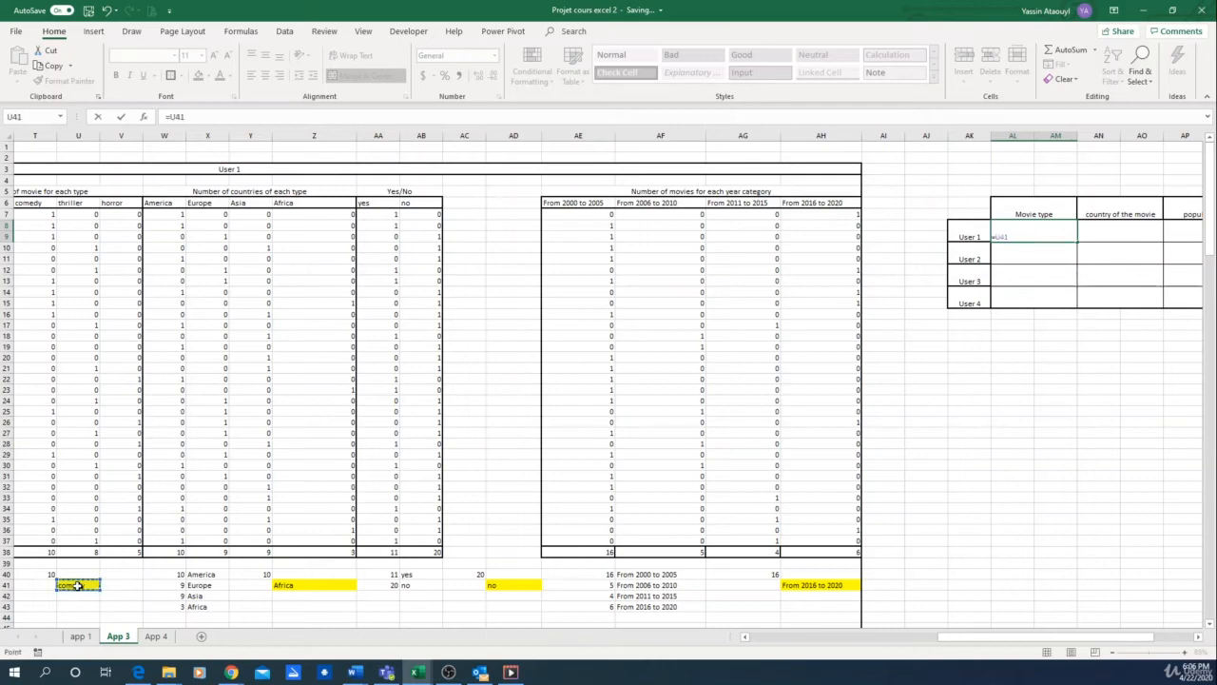
key(Return)
Step: Link User 1's country of the movie cell to Z41 and the popular actor cell to AD41
click(1111, 238)
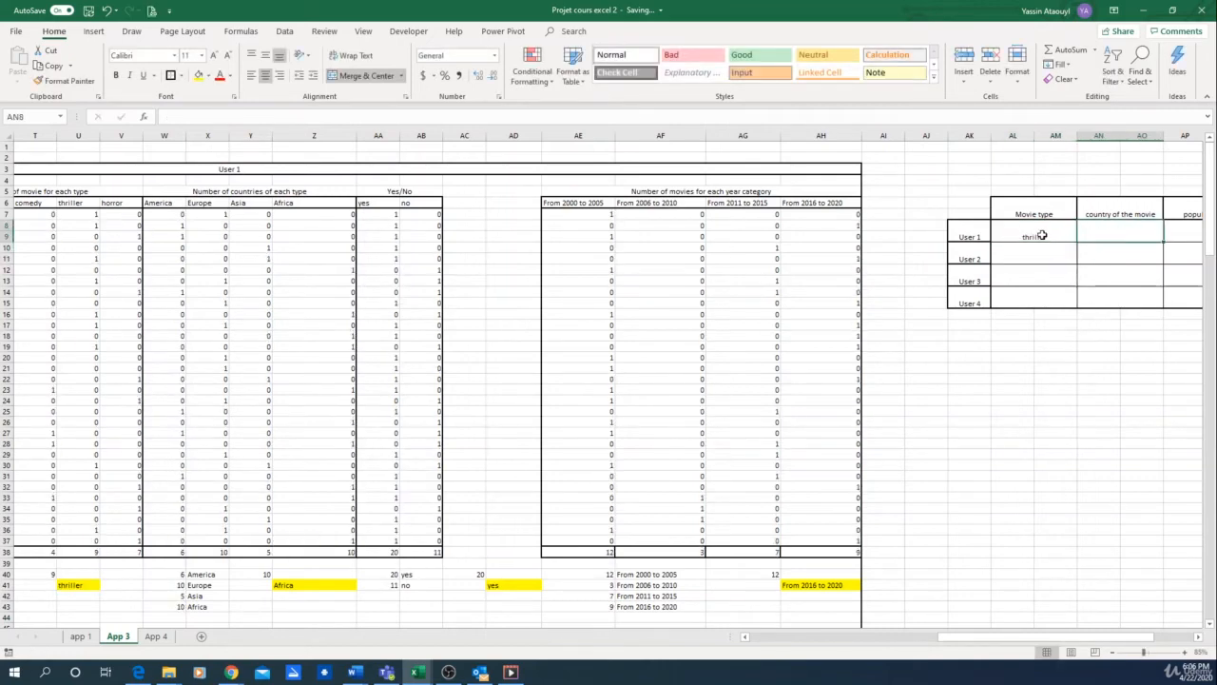
text(=)
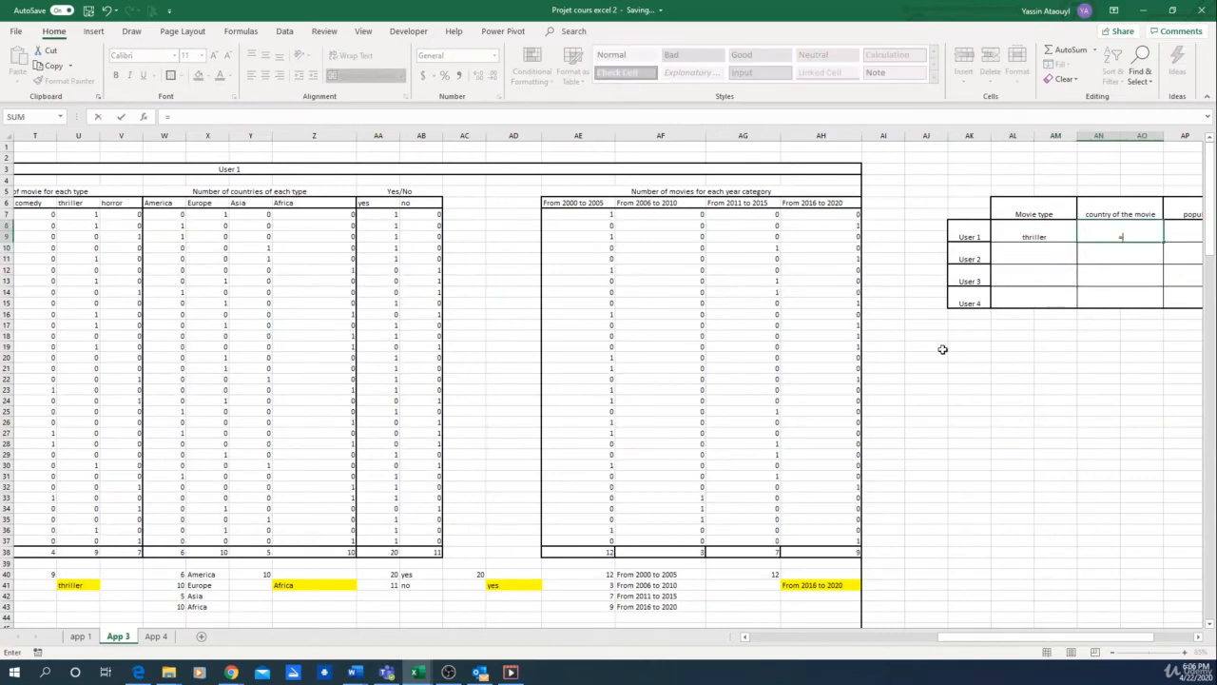
click(297, 586)
key(Return)
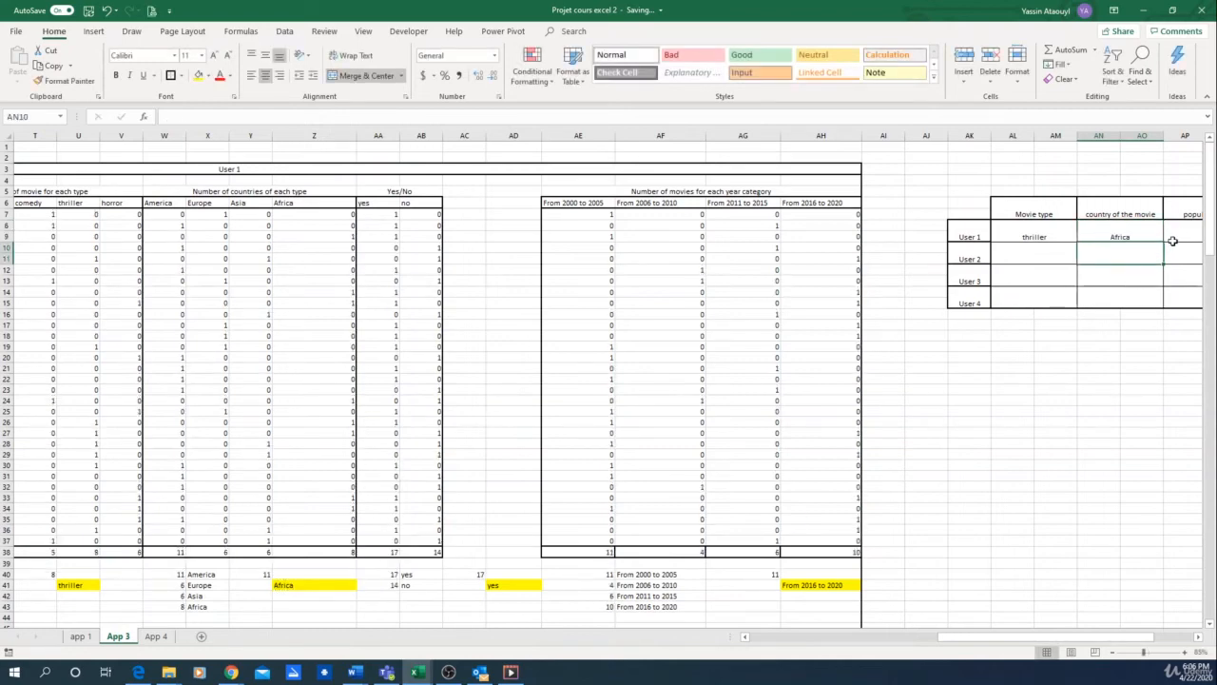
click(1173, 241)
text(=)
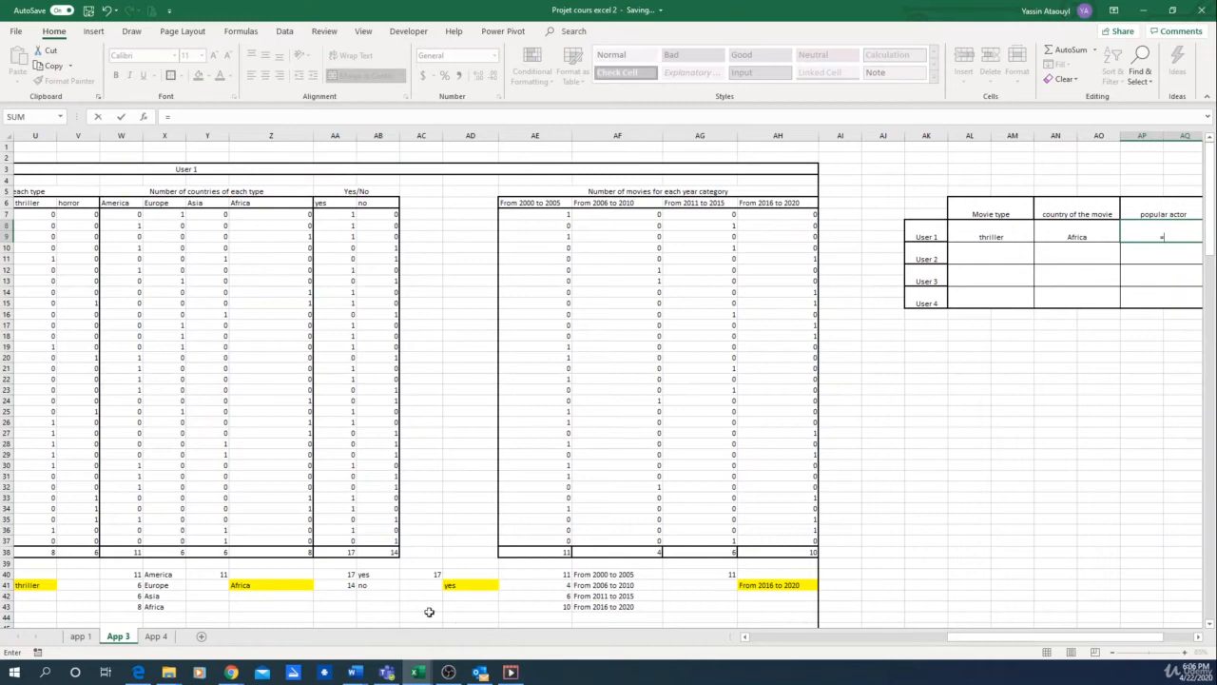
click(463, 582)
key(Return)
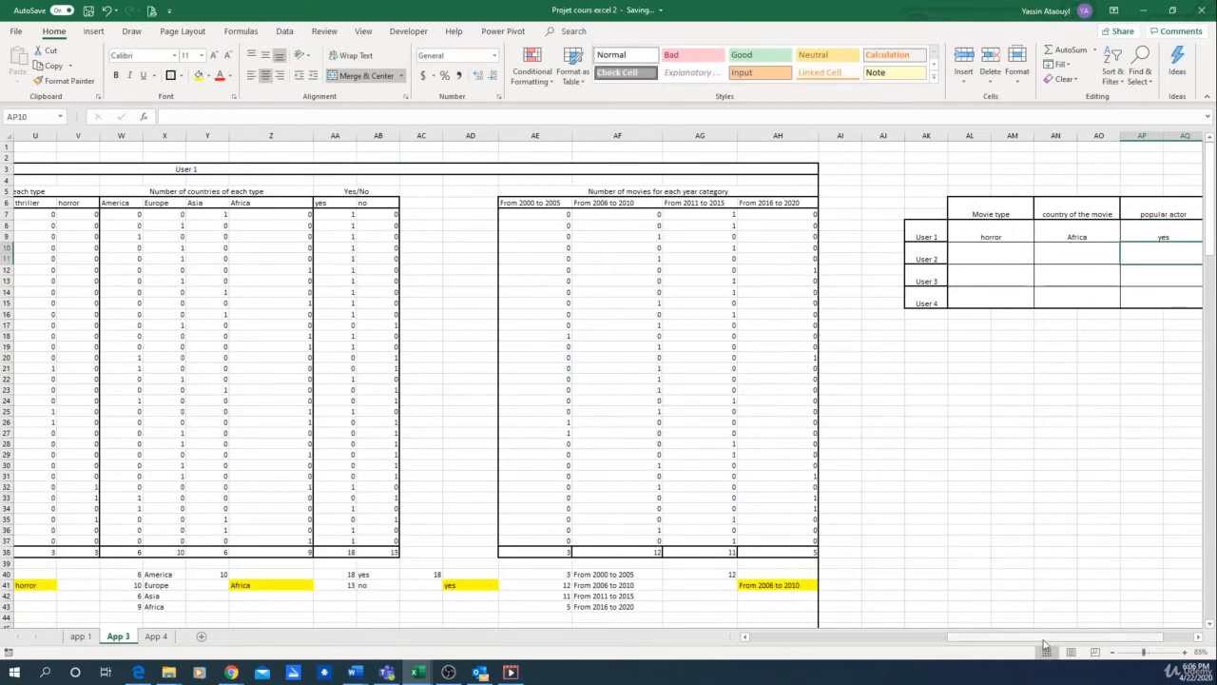
Step: Link User 1's Year category cell AR8 to the highlighted year result in AH41
drag(1027, 636, 1058, 636)
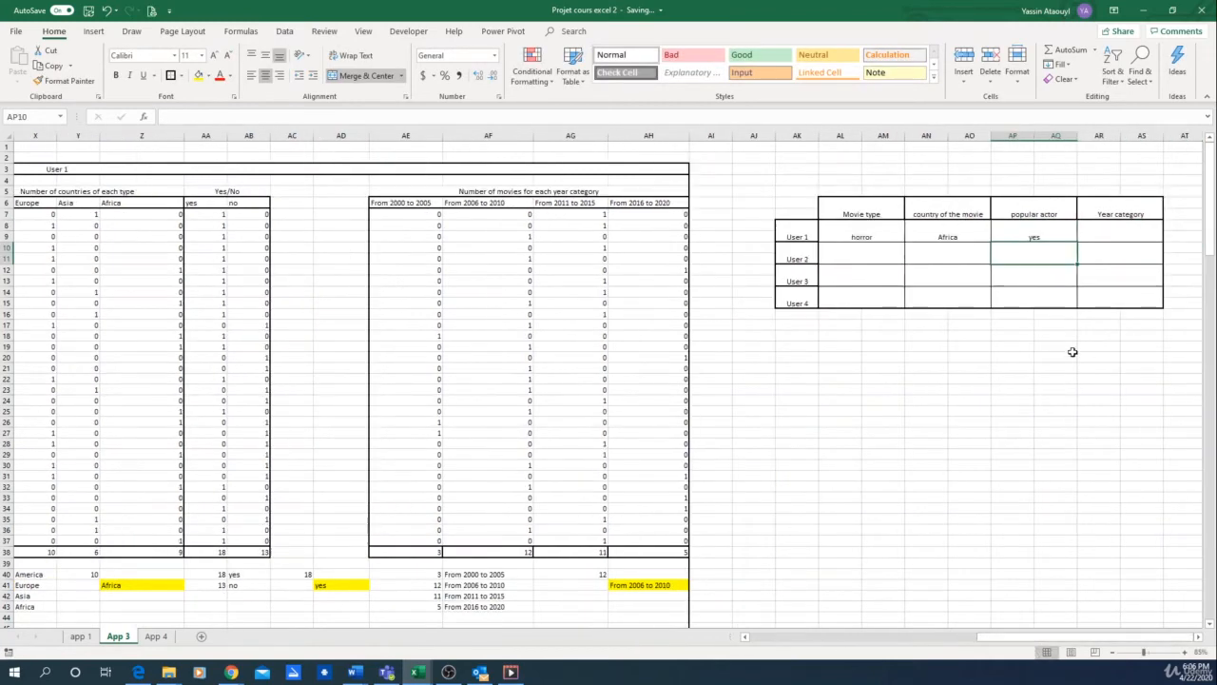
click(1128, 234)
text(=)
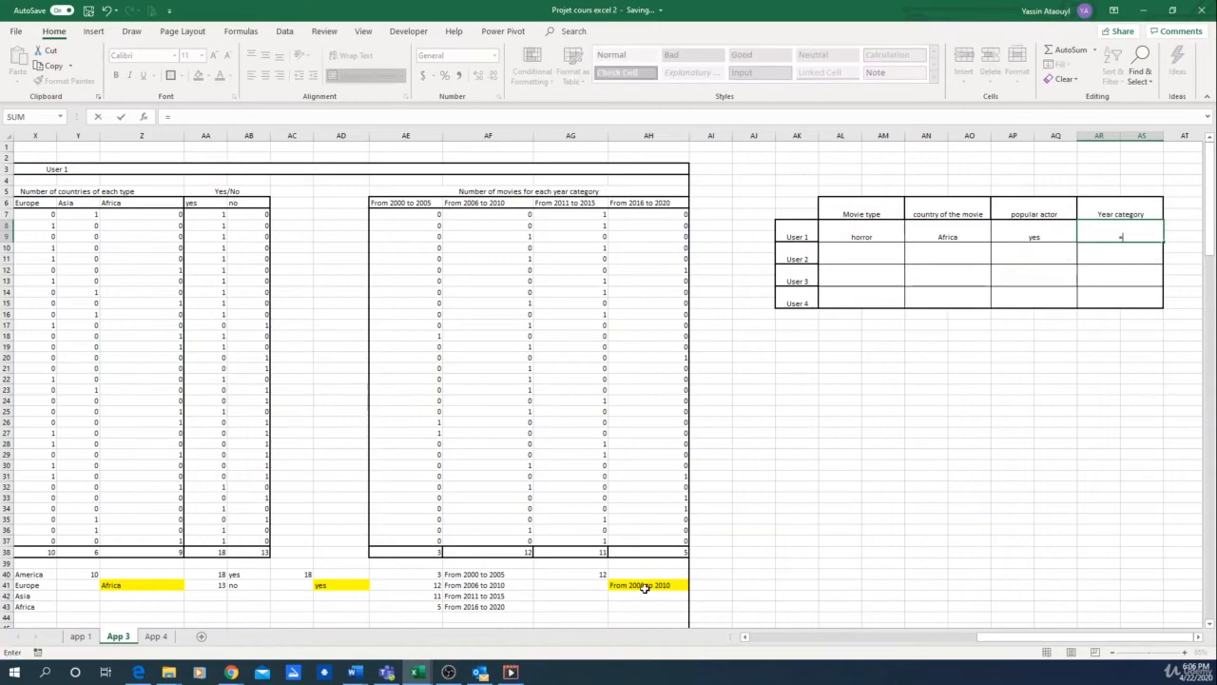
click(644, 587)
key(Return)
Step: Link User 2's Movie type cell AL10 to the second user block's type result with =U87
scroll(848, 535, down, 1)
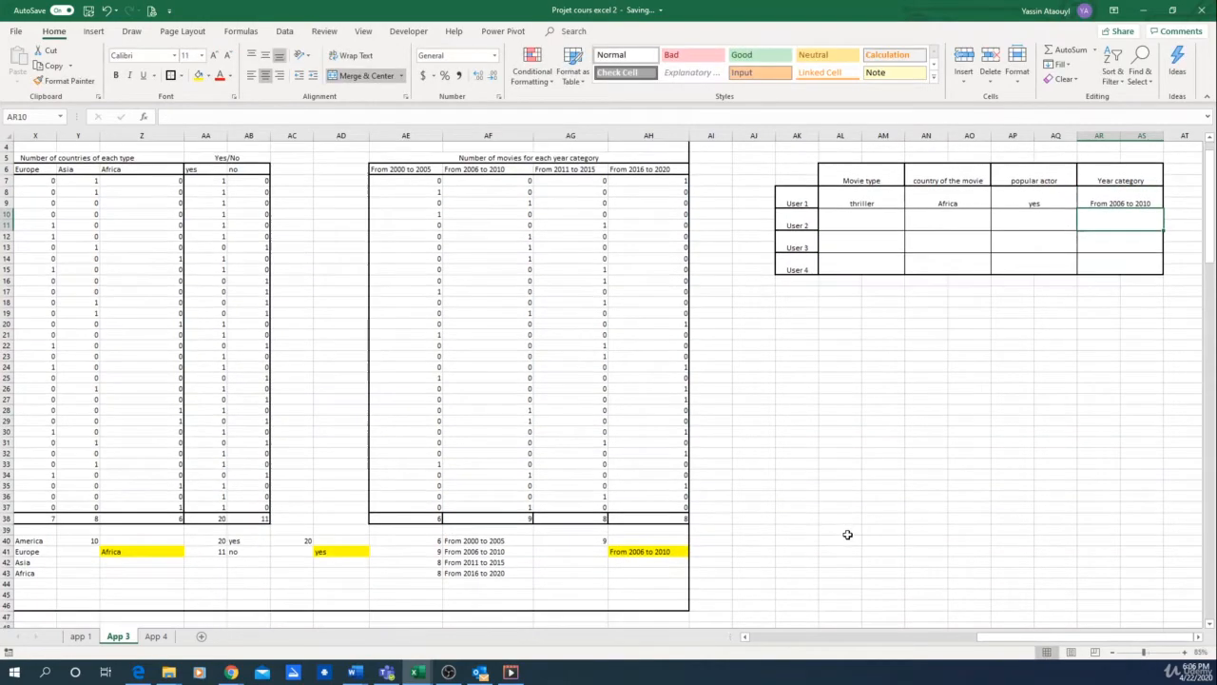
scroll(848, 530, down, 2)
scroll(885, 328, down, 1)
scroll(883, 329, up, 2)
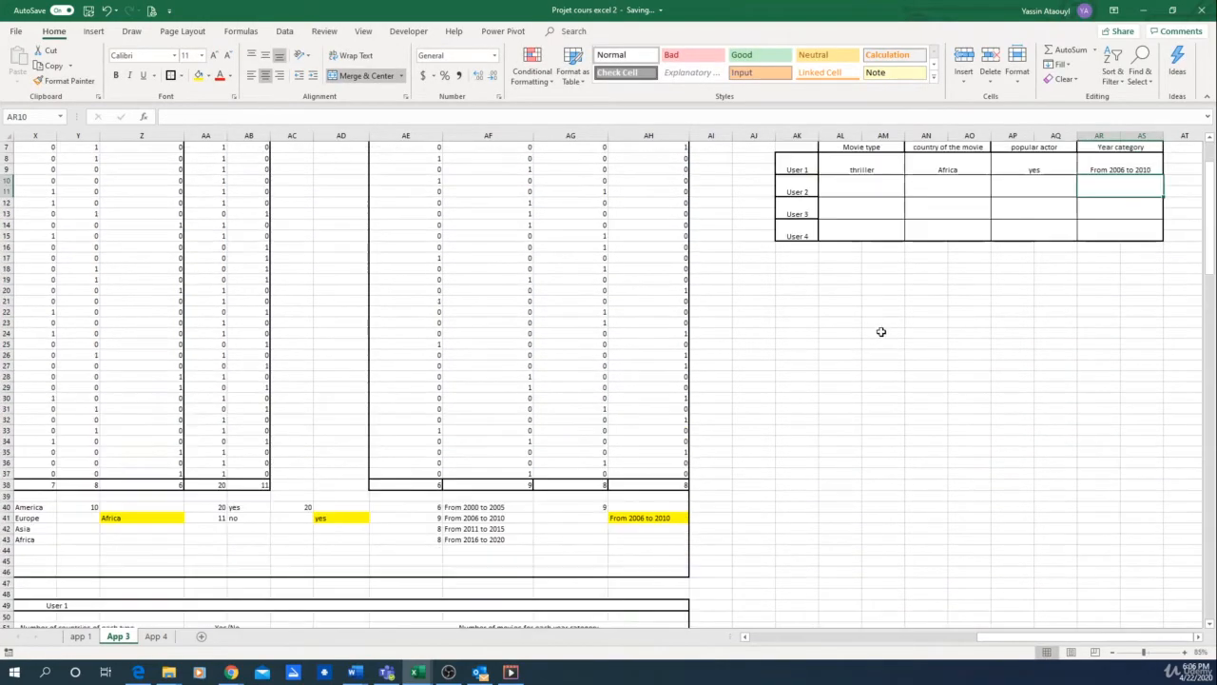
click(841, 182)
drag(1072, 639, 865, 649)
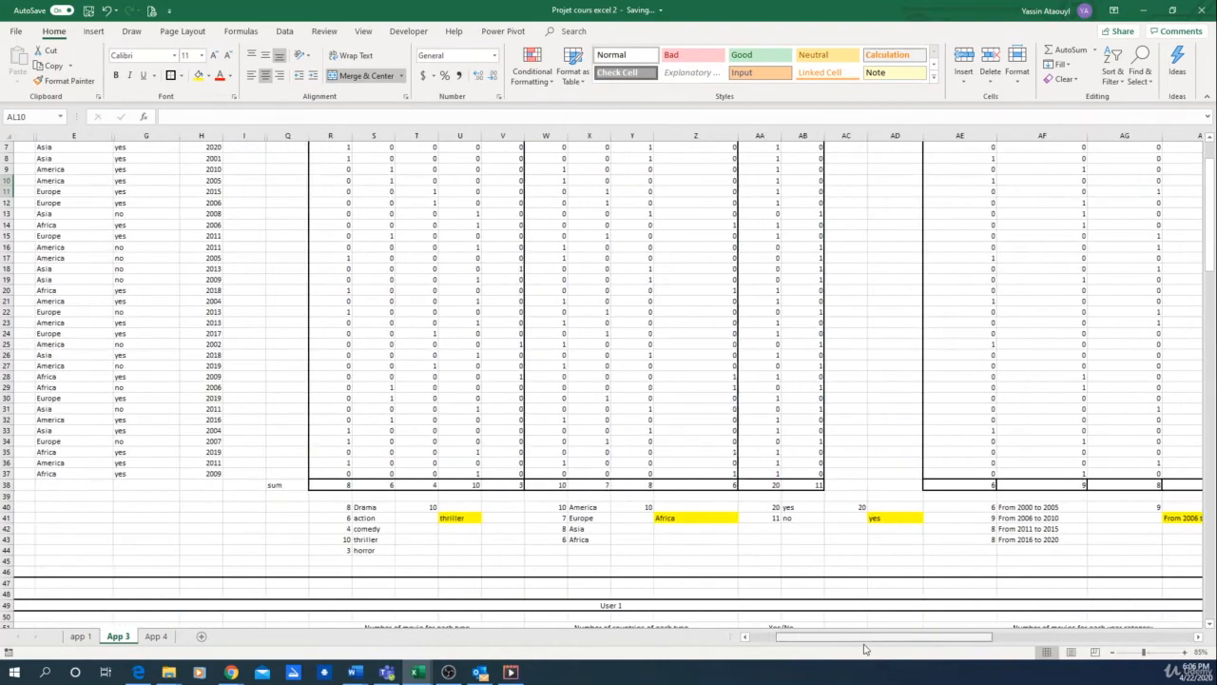
text(=)
scroll(485, 537, down, 4)
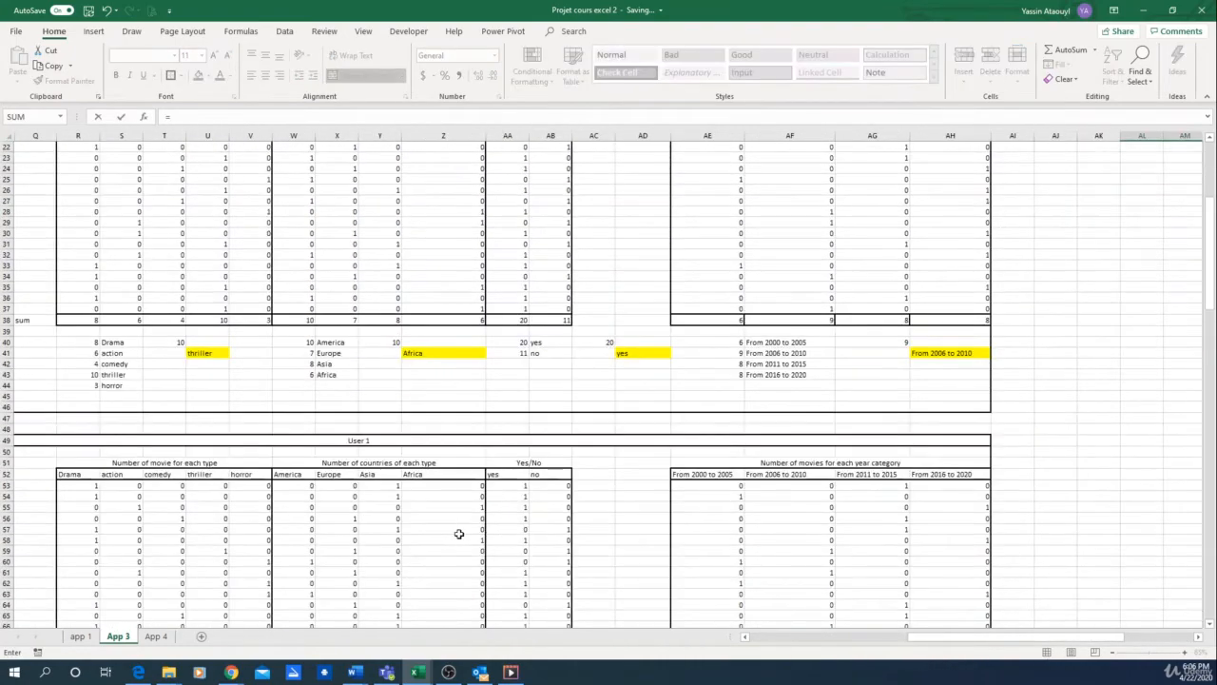
scroll(459, 534, down, 9)
click(207, 560)
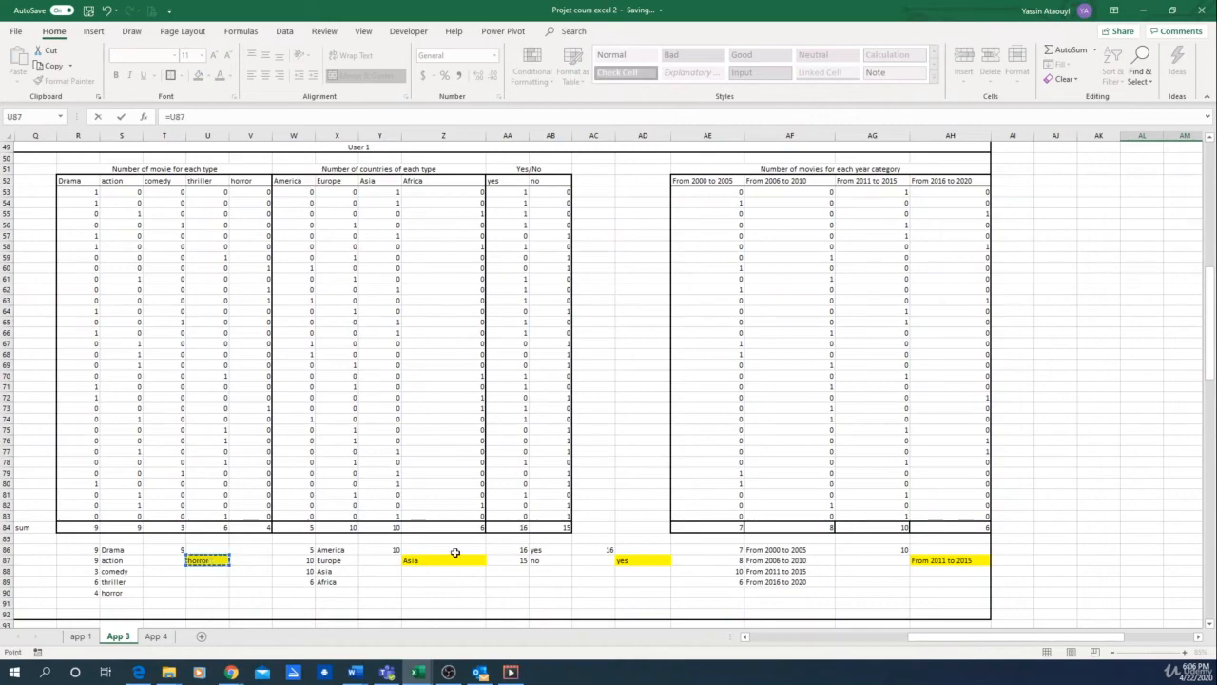
key(Return)
Step: Link User 2's country of the movie cell AN10 to the second block's country result with =Z87
key(Right)
key(Right)
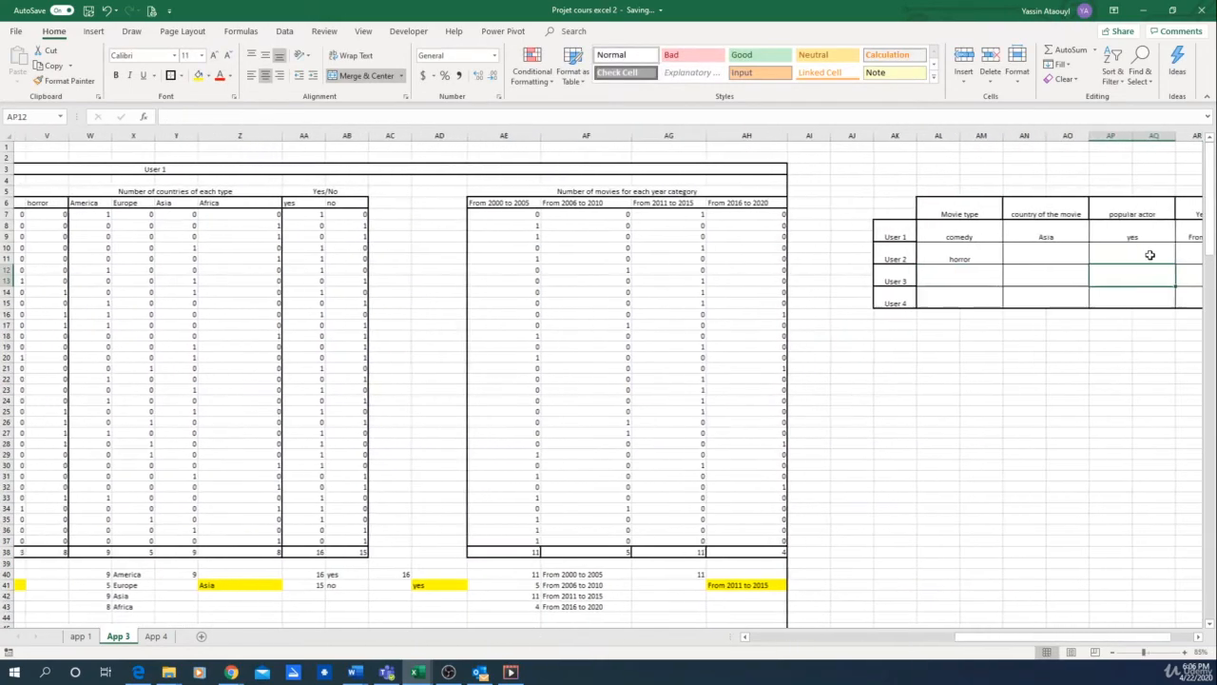
key(Up)
key(Left)
text(=)
scroll(1108, 487, down, 6)
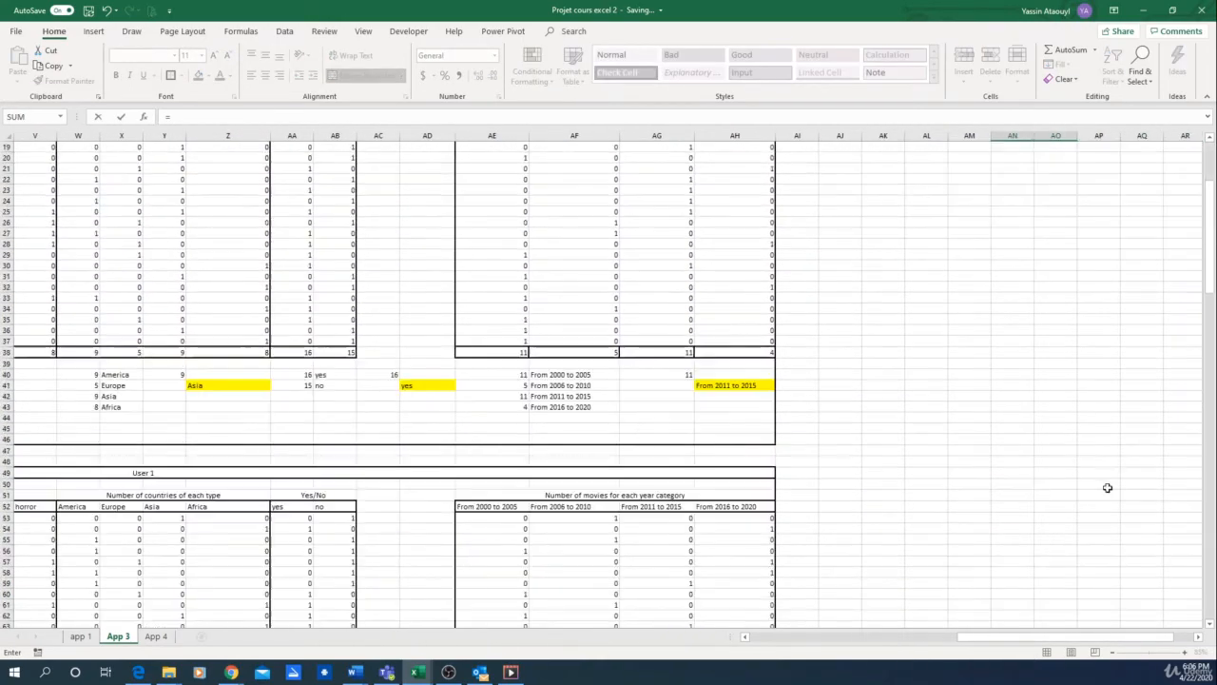
scroll(1022, 609, down, 12)
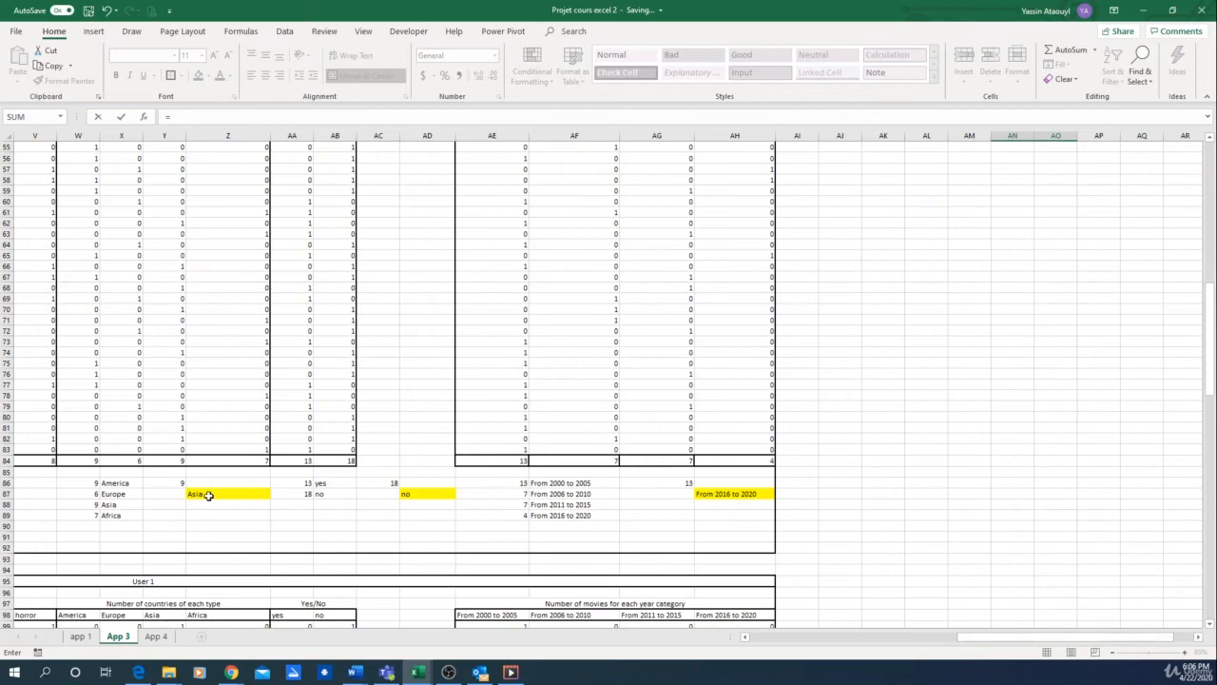
click(208, 495)
key(Return)
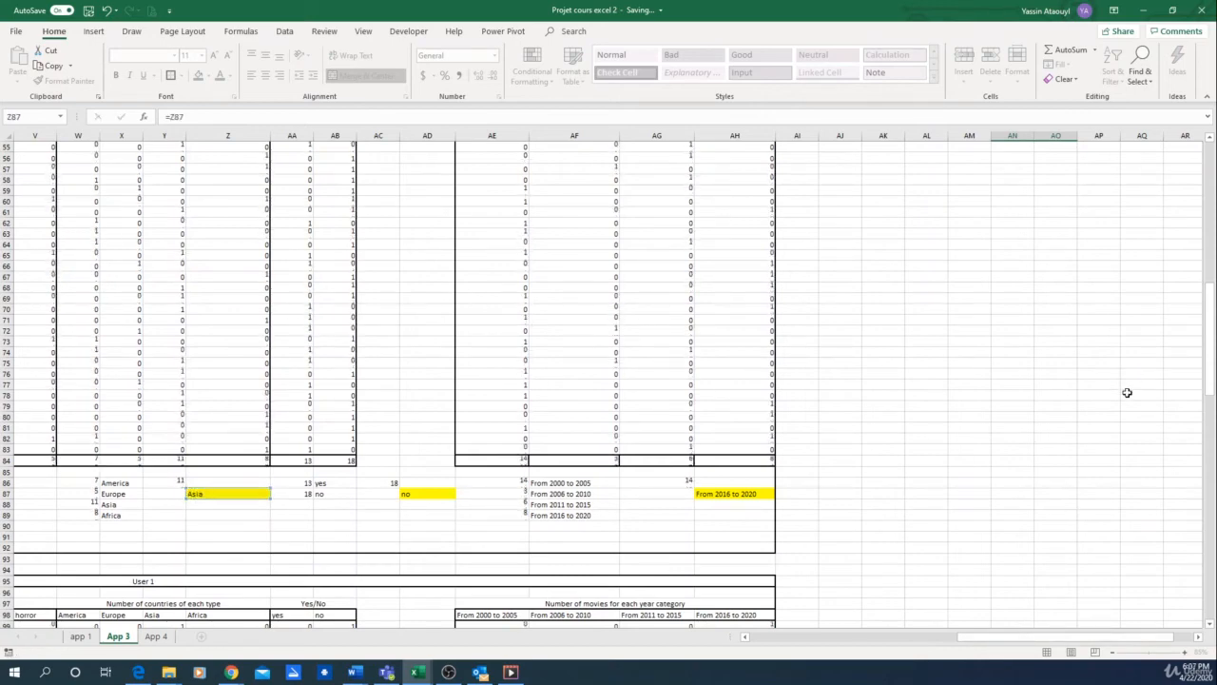
Step: Link User 2's popular actor cell AP10 to the second block's yes/no result with =AD87
click(1130, 258)
text(=)
scroll(1049, 469, down, 18)
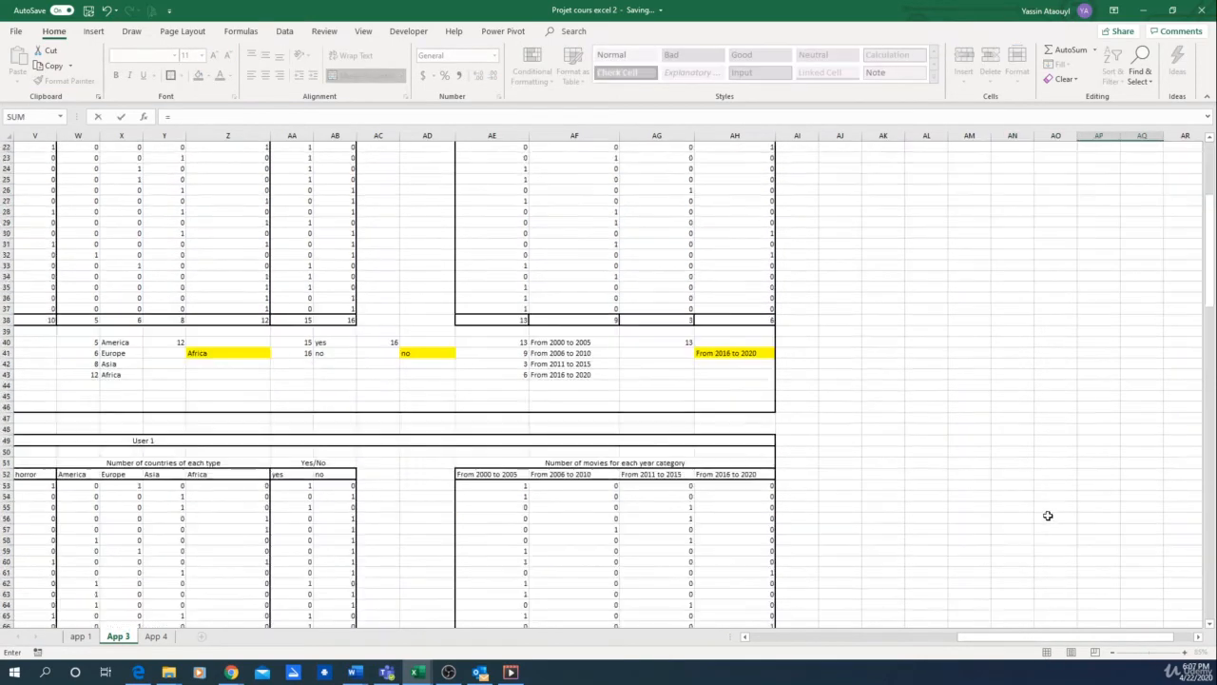
click(421, 496)
key(Return)
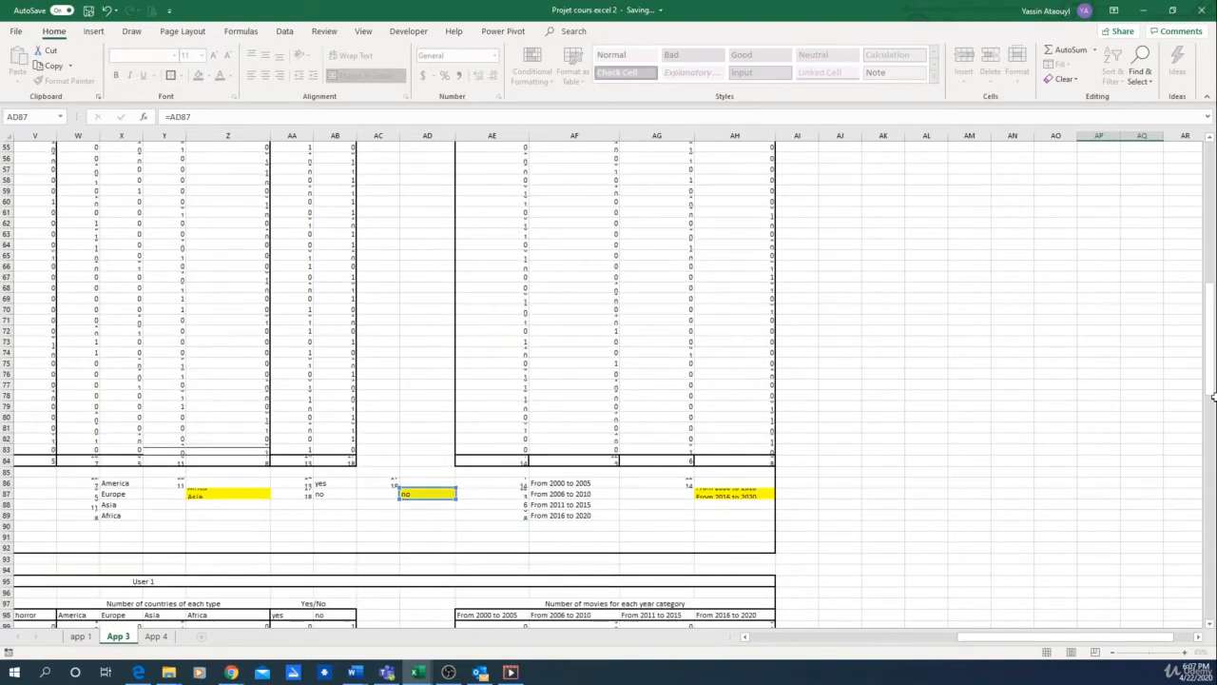
Step: Link User 2's Year category cell AR10 to the second user block's highlighted year result with =AH87
click(1189, 259)
text(=)
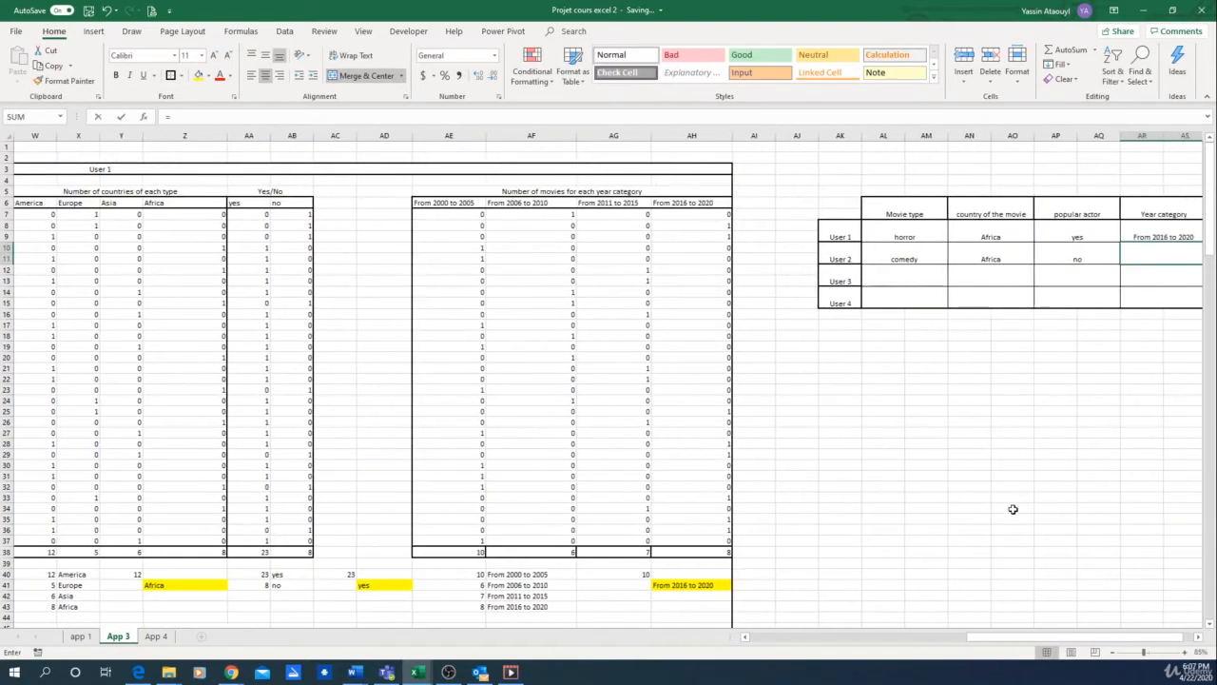
scroll(951, 514, down, 12)
scroll(688, 524, down, 5)
click(688, 524)
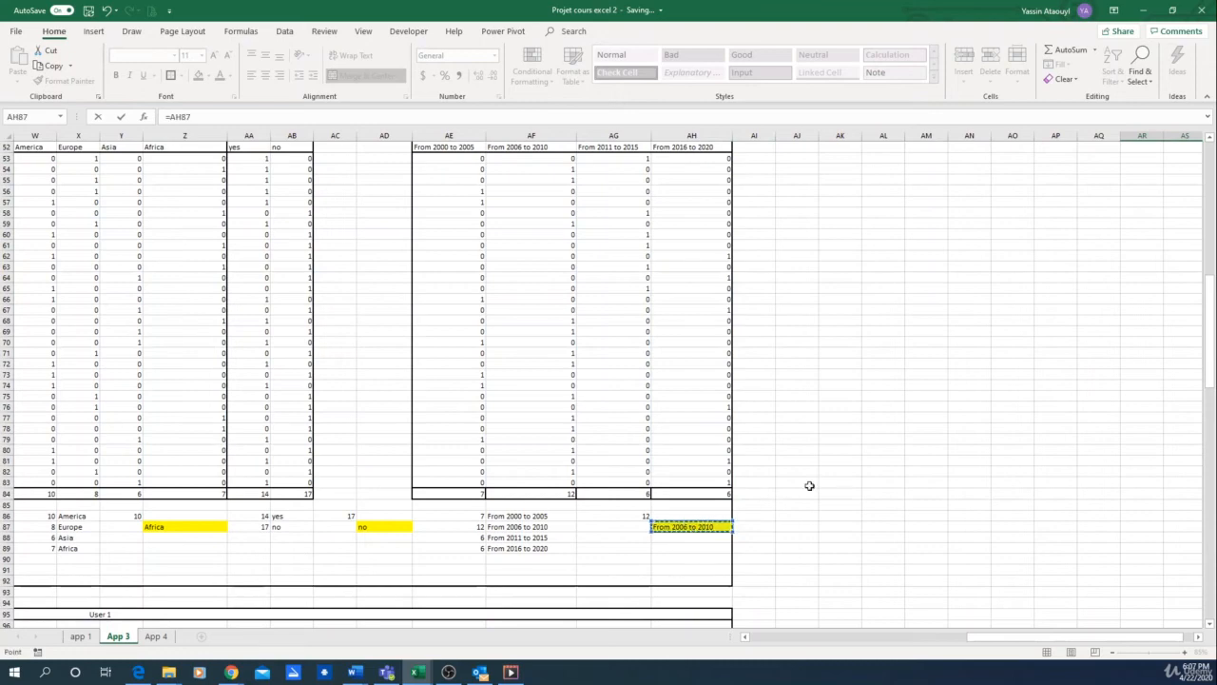
key(Return)
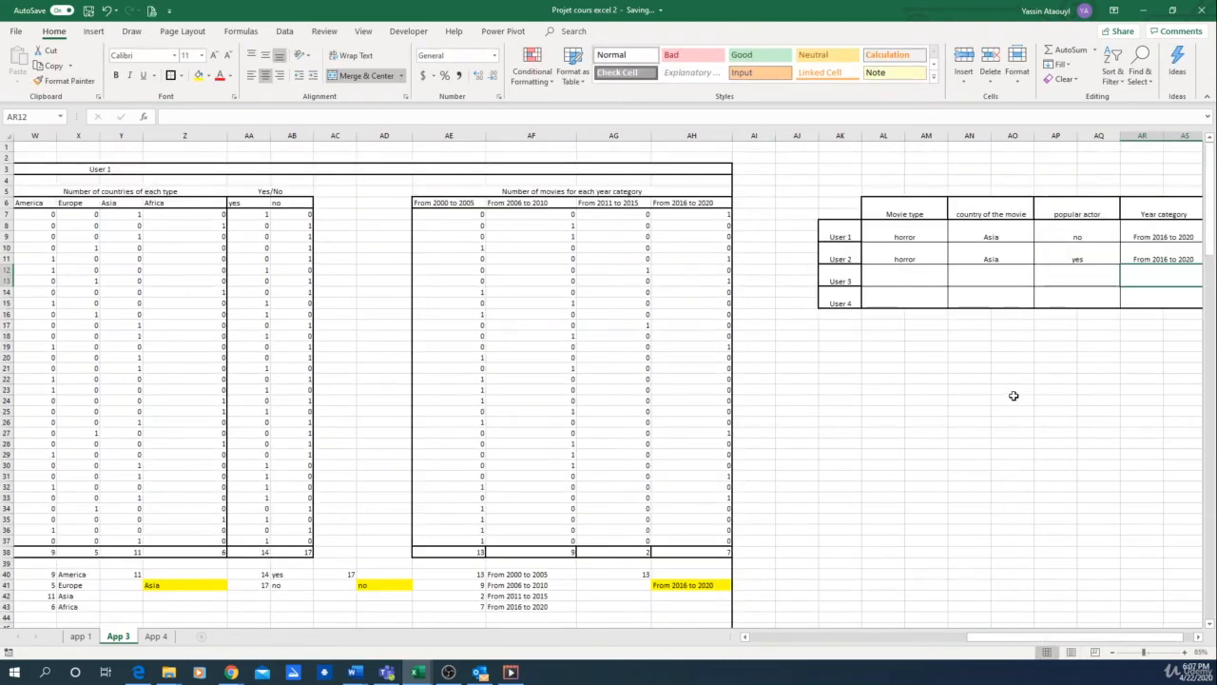
click(1020, 444)
key(Right)
key(Right)
key(Right)
key(Right)
key(Right)
key(Right)
key(Right)
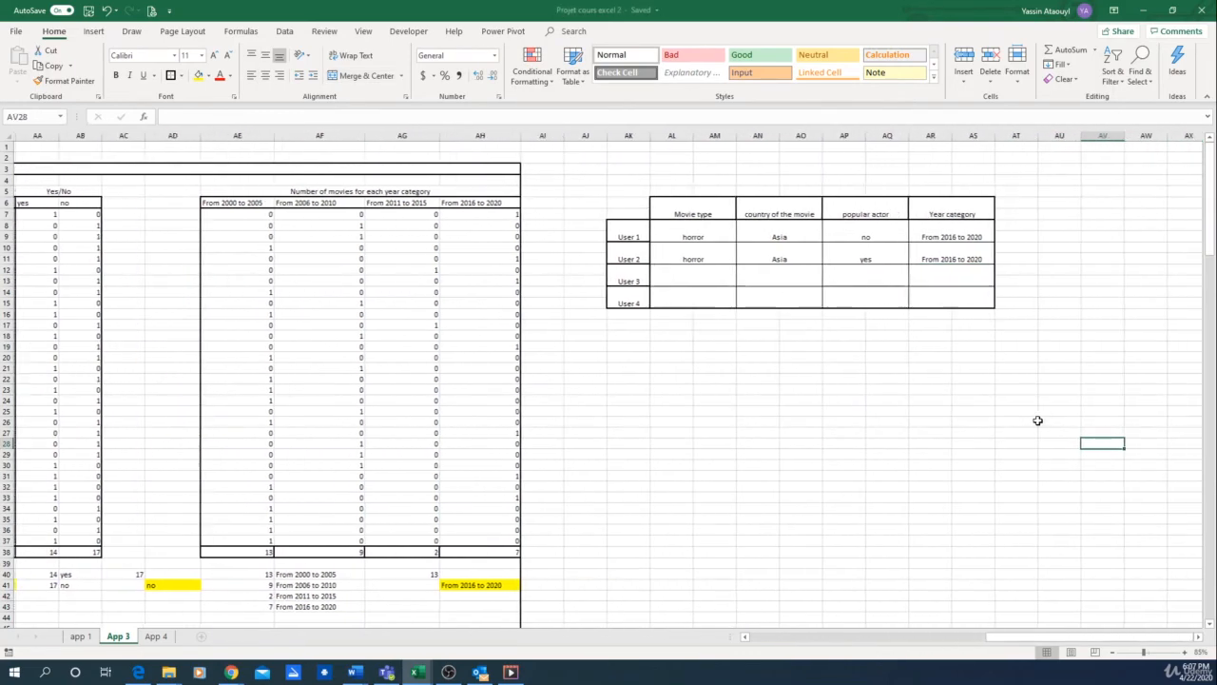
key(Up)
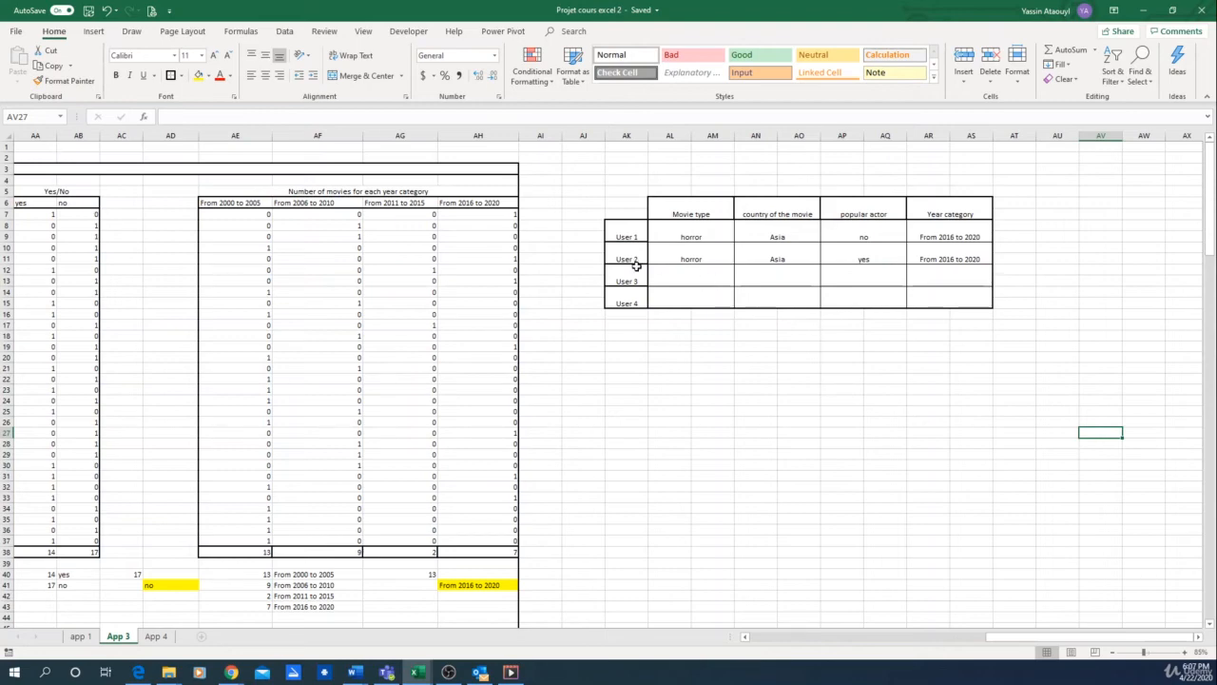
scroll(517, 267, down, 1)
drag(961, 639, 853, 639)
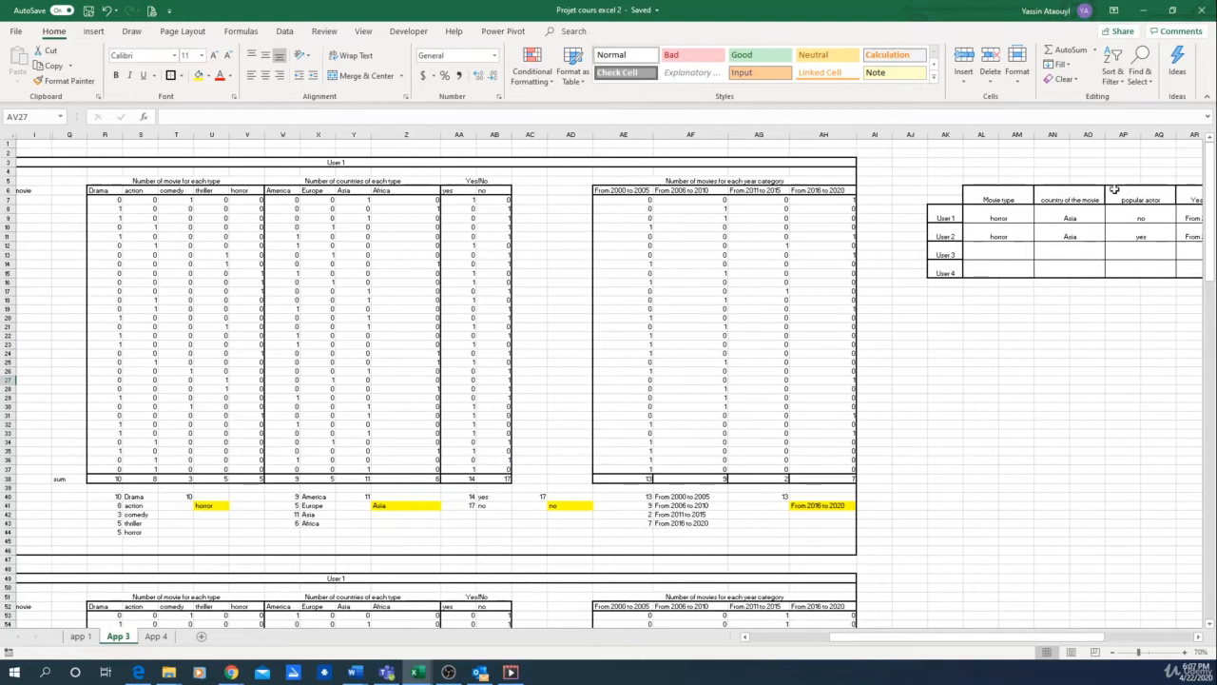
key(Right)
key(Right)
key(Right)
key(Right)
key(Up)
key(Up)
key(Up)
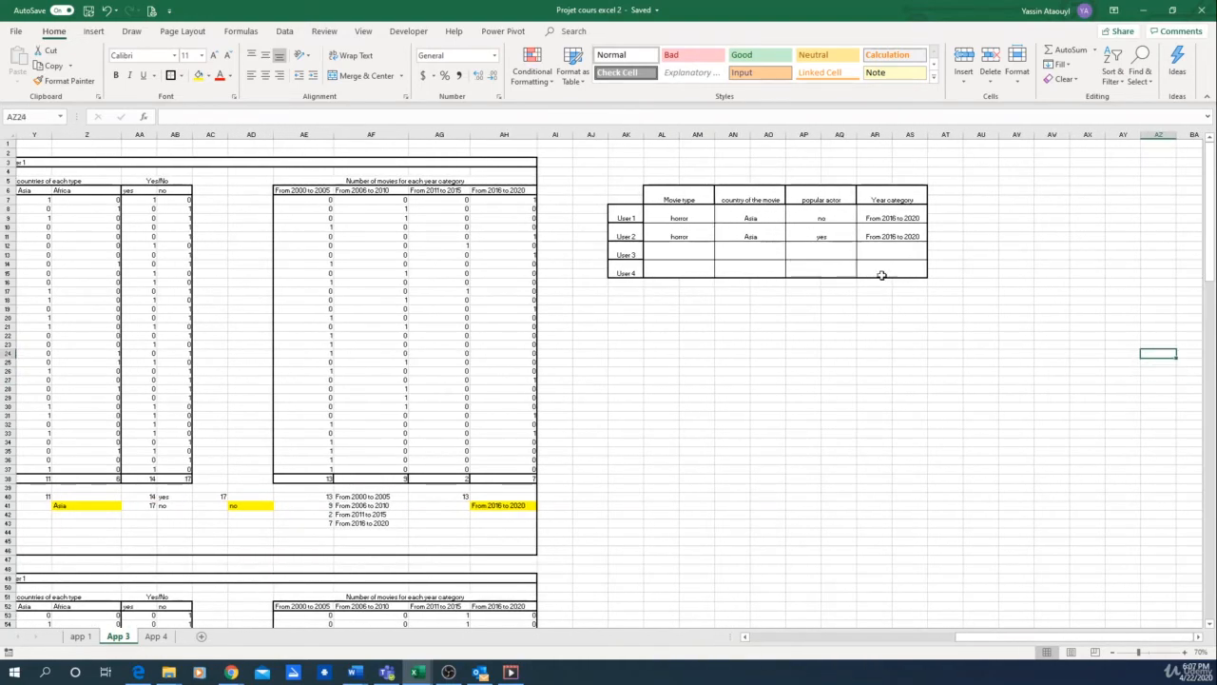
scroll(846, 336, up, 1)
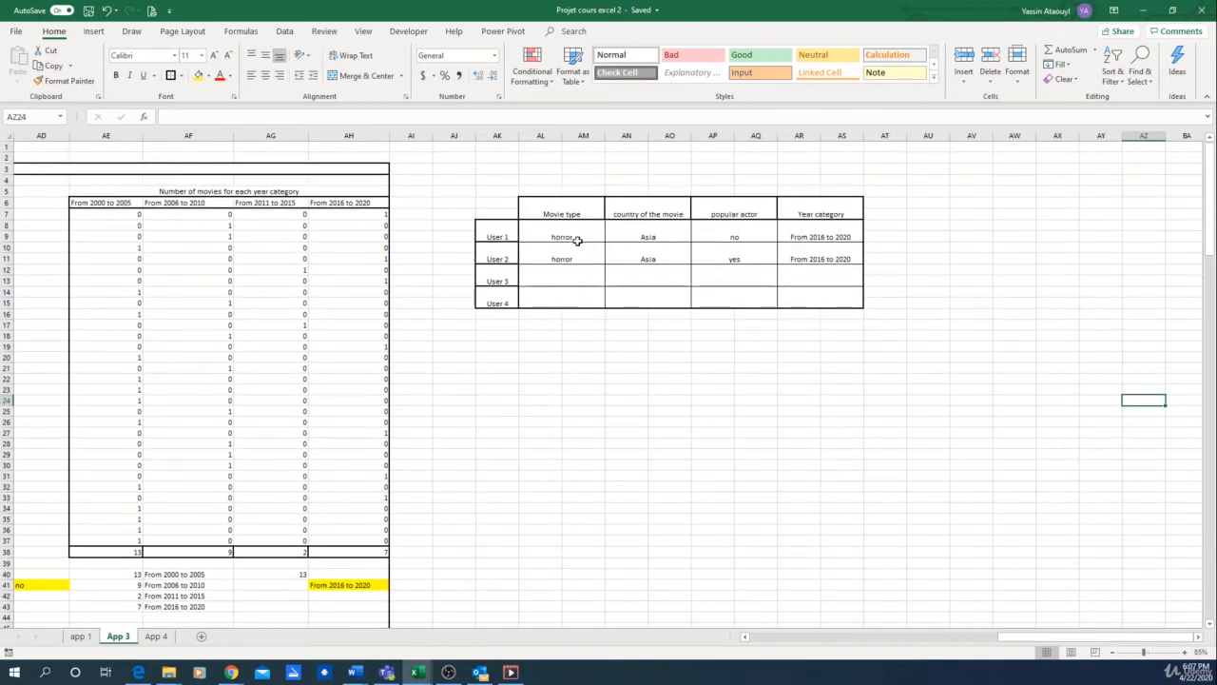
Step: Check the formulas behind User 1's movie type, country, popular actor and year category cells in the summary table
click(577, 231)
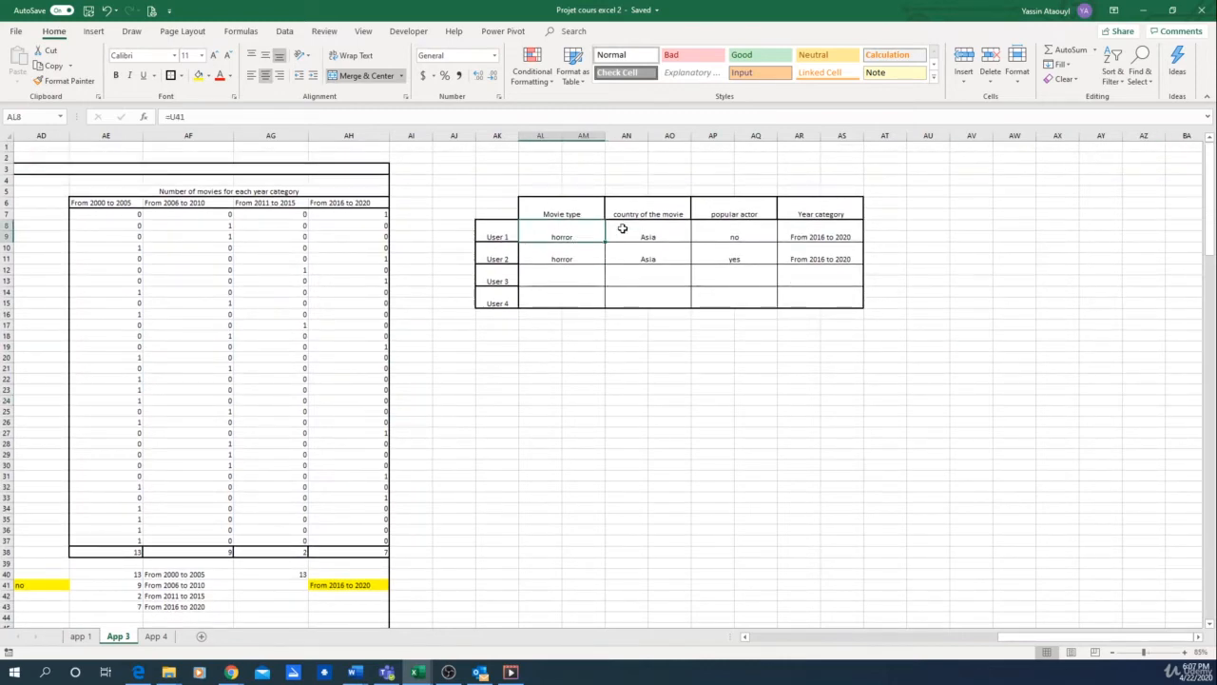
click(637, 232)
click(762, 228)
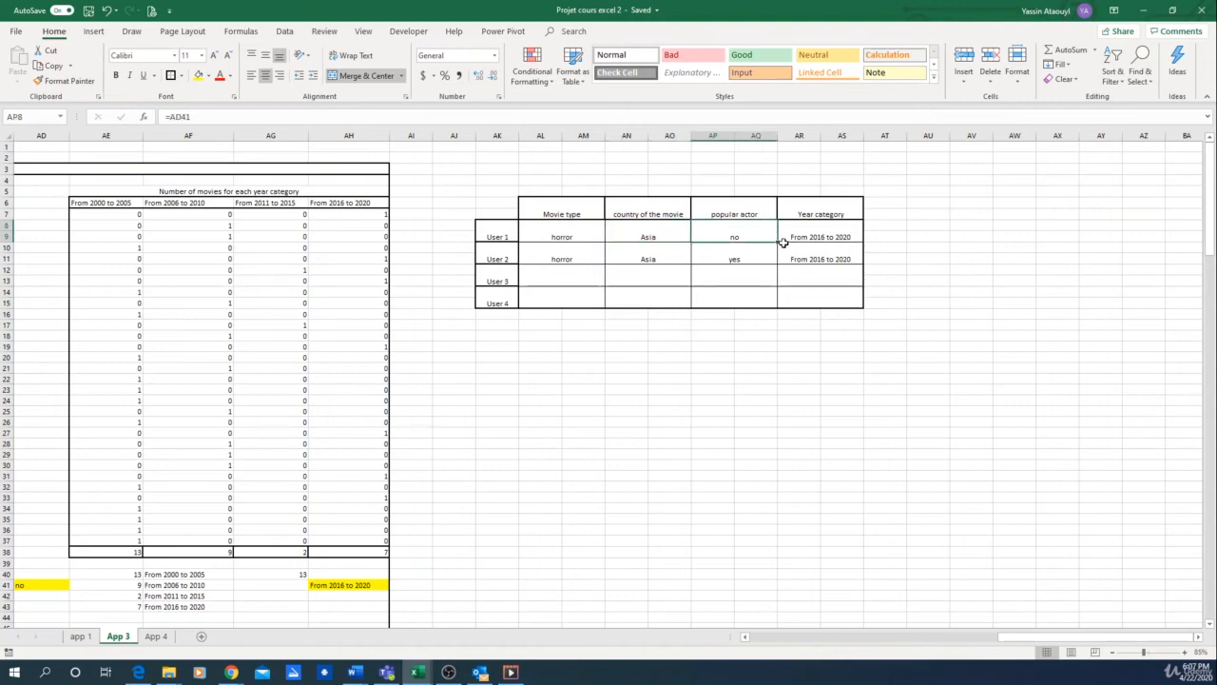
click(827, 231)
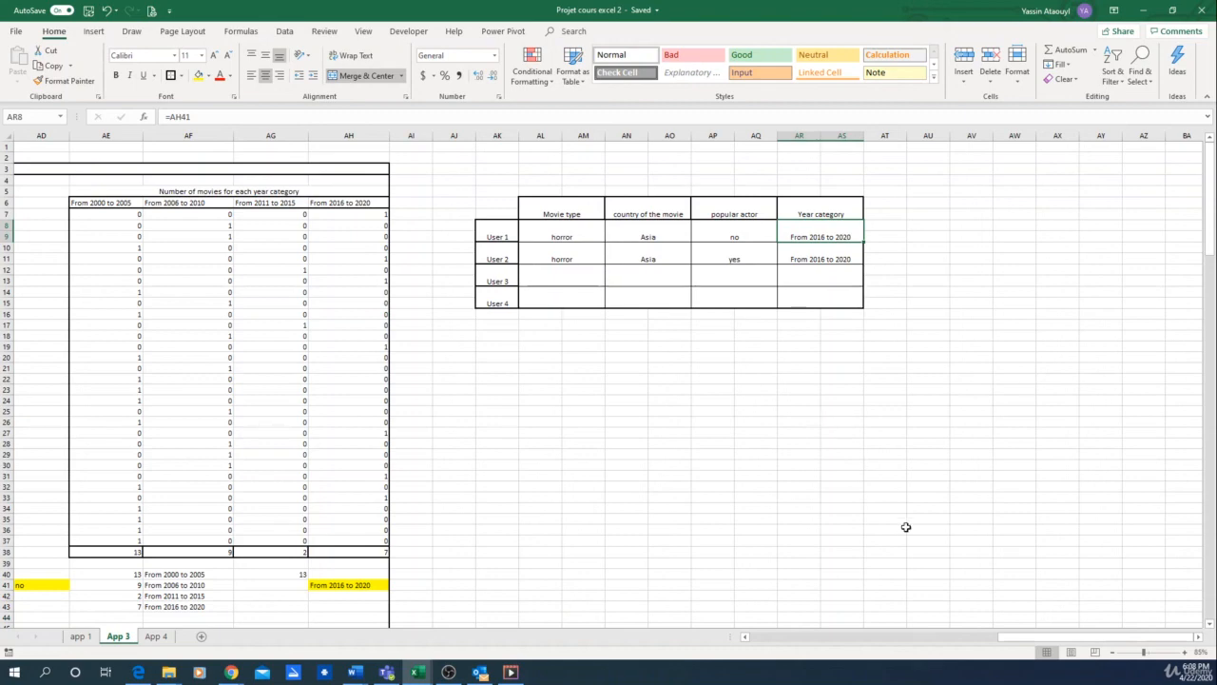
key(alt+Tab)
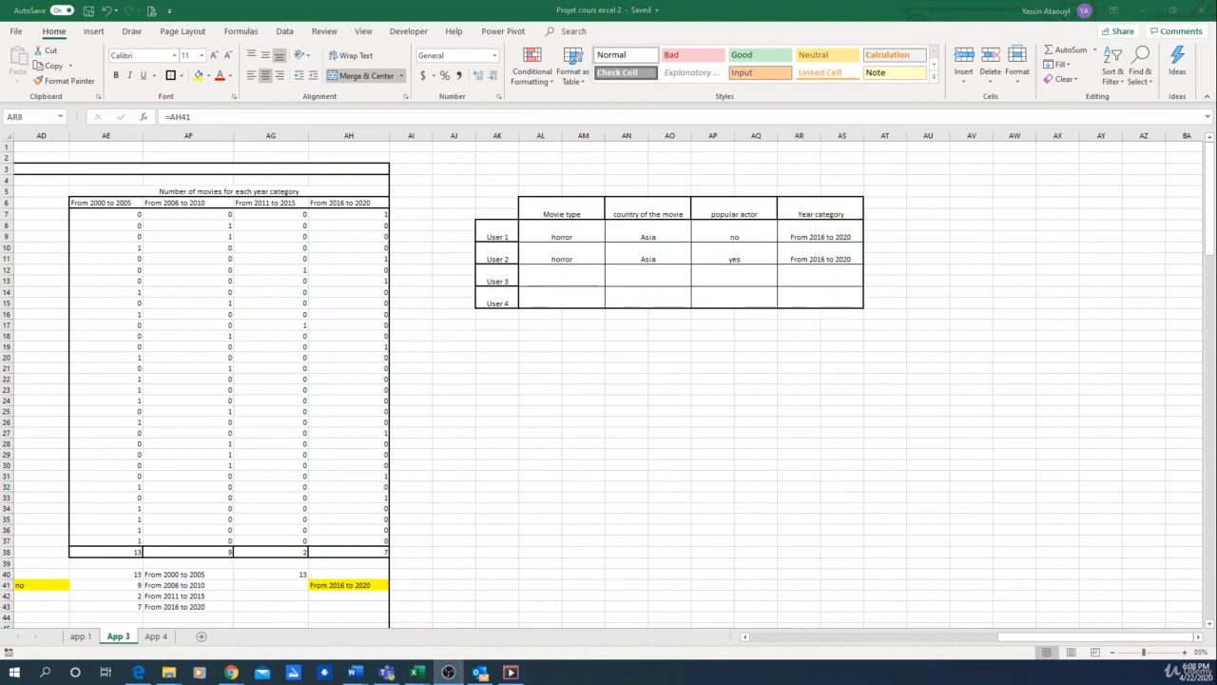